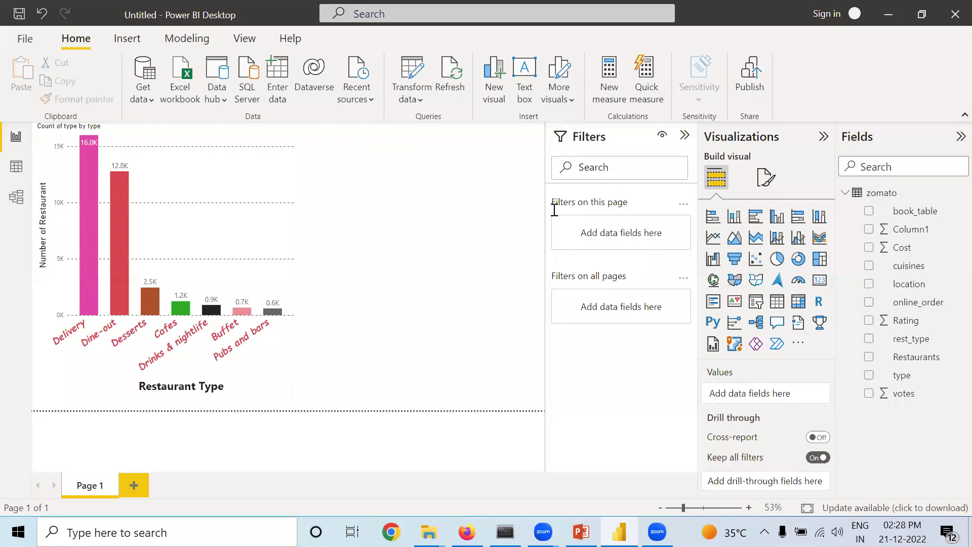
Set the display units of the restaurant type column chart's data labels to None, then to Thousands
left_click(239, 215)
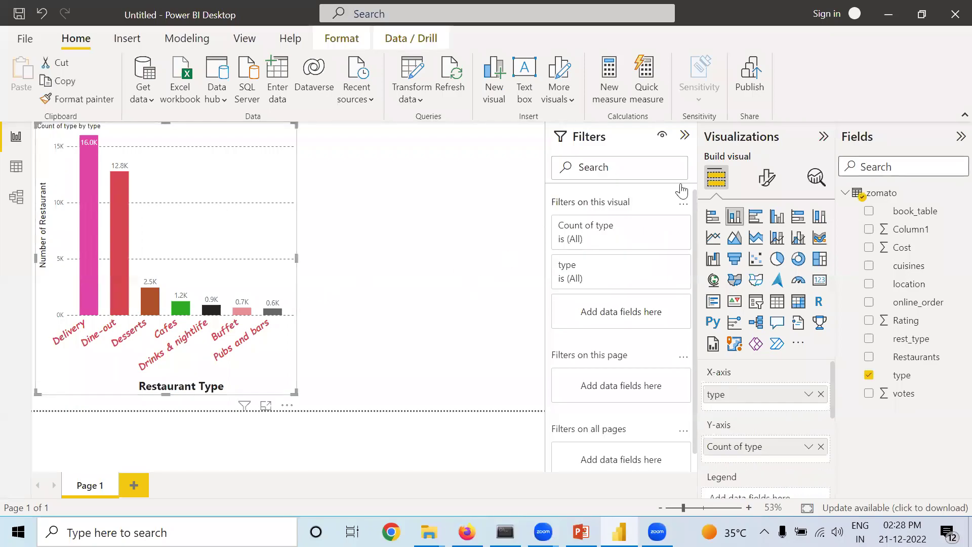
left_click(767, 178)
scroll(784, 348, "down", 2)
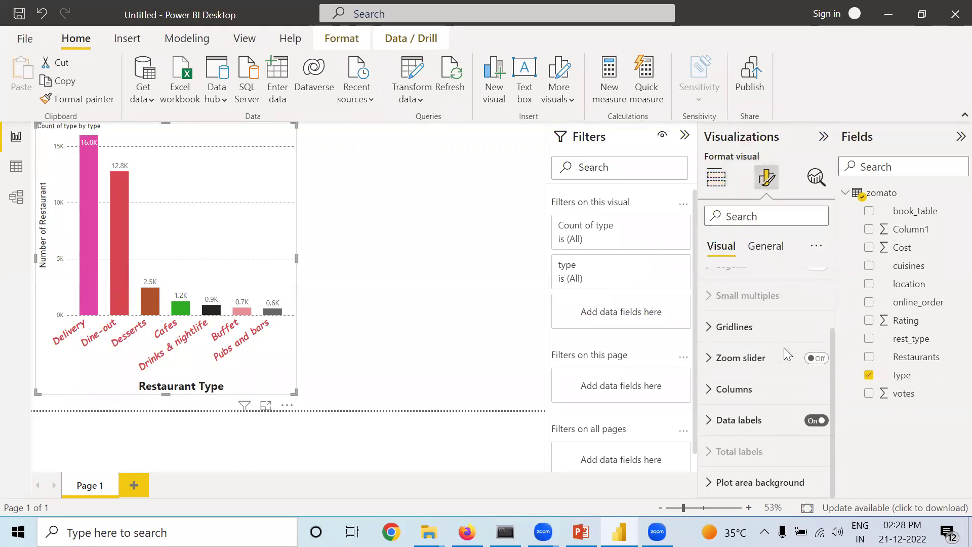
left_click(711, 421)
scroll(724, 428, "down", 5)
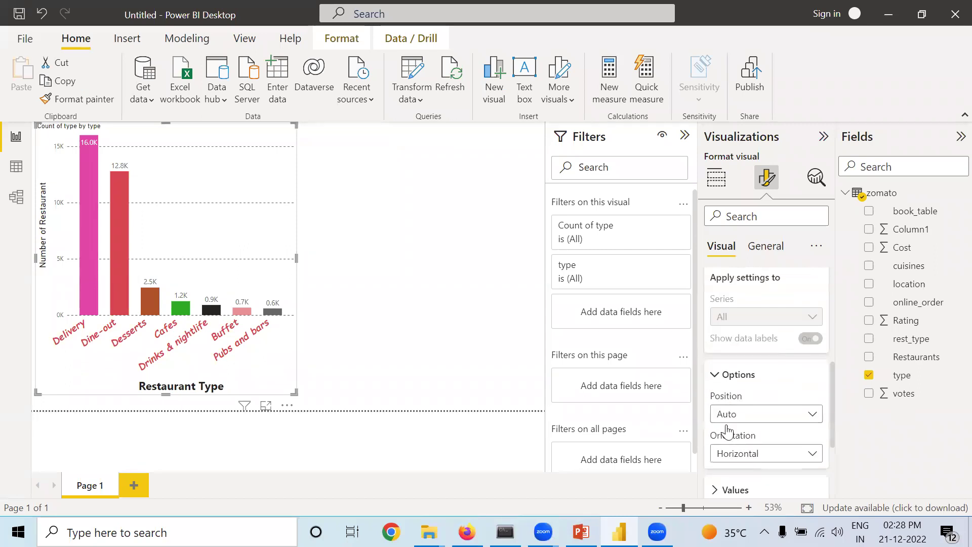
left_click(713, 353)
scroll(724, 375, "down", 1)
scroll(731, 390, "down", 2)
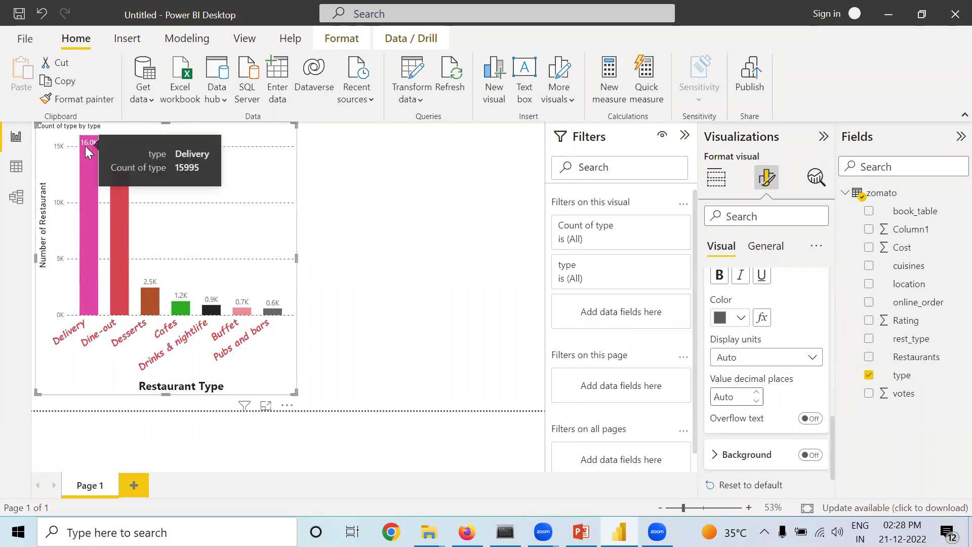
left_click(788, 360)
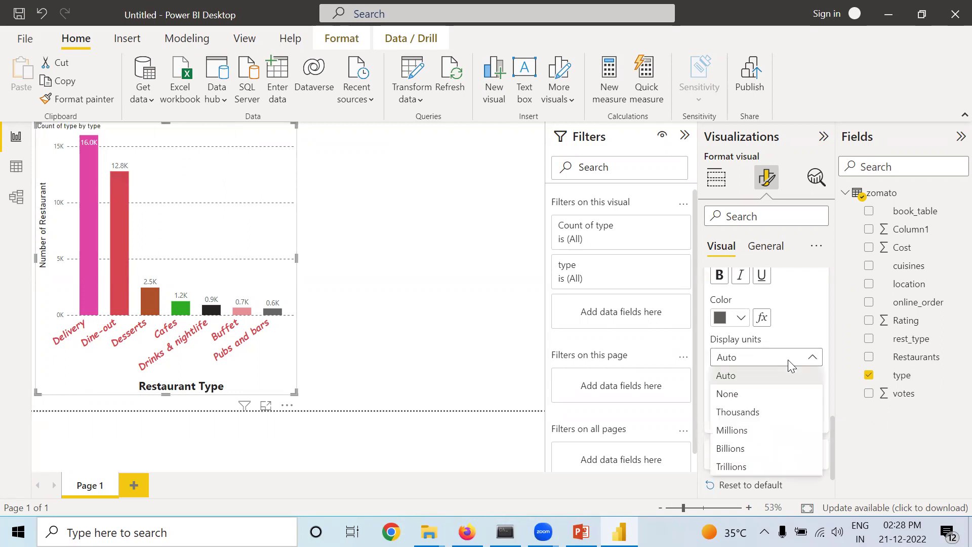
left_click(751, 395)
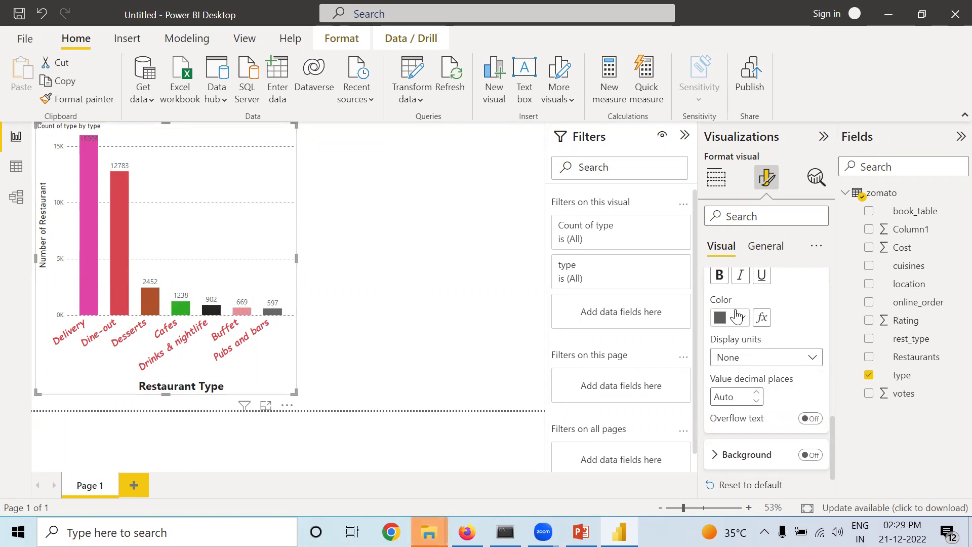
left_click(771, 356)
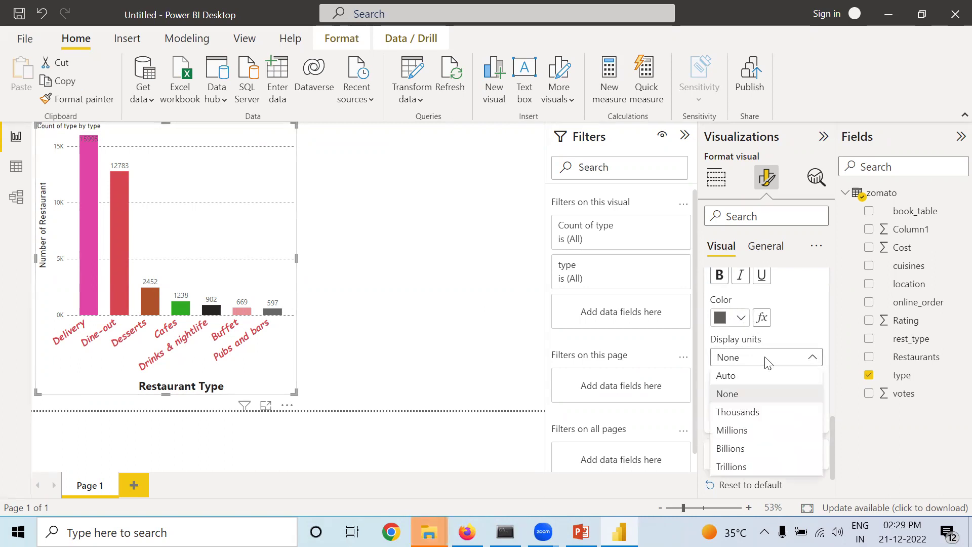
left_click(721, 417)
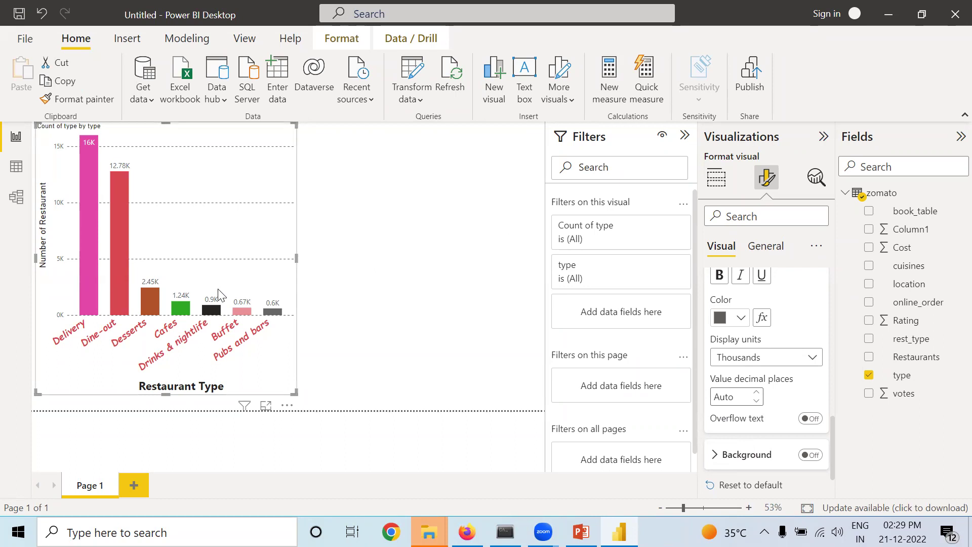
Turn on the background behind the column chart's data labels and set its transparency to 81%
left_click(813, 455)
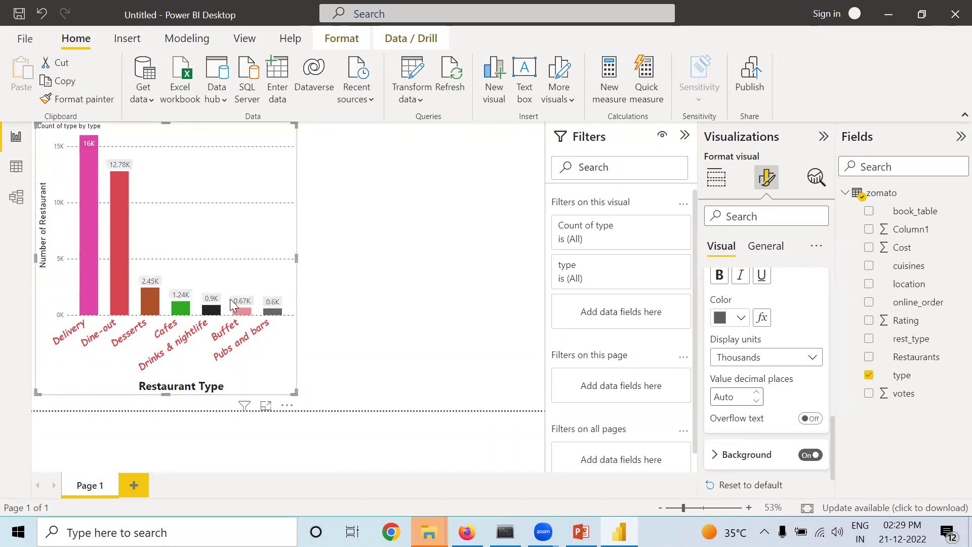
left_click(715, 459)
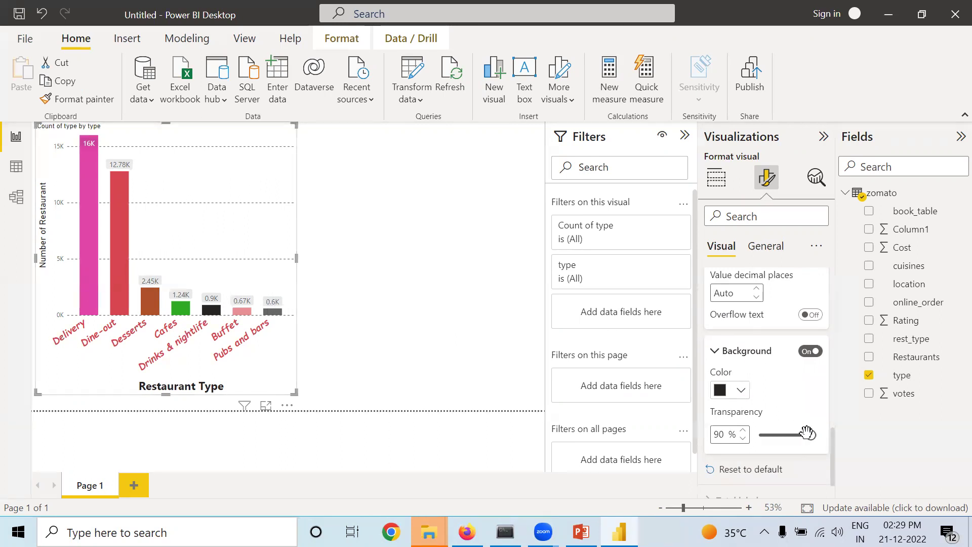
left_click_drag(807, 434, 786, 436)
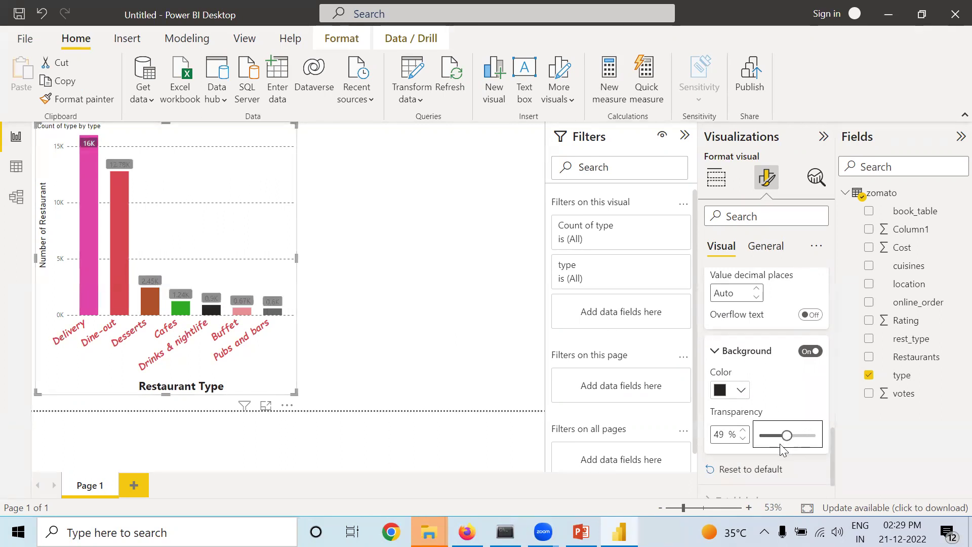
left_click_drag(787, 435, 757, 435)
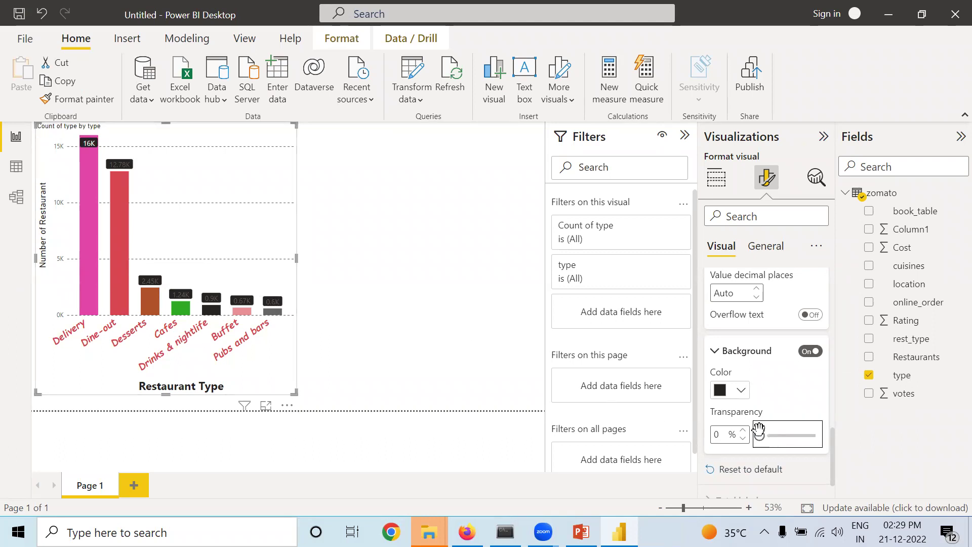
left_click_drag(760, 436, 803, 443)
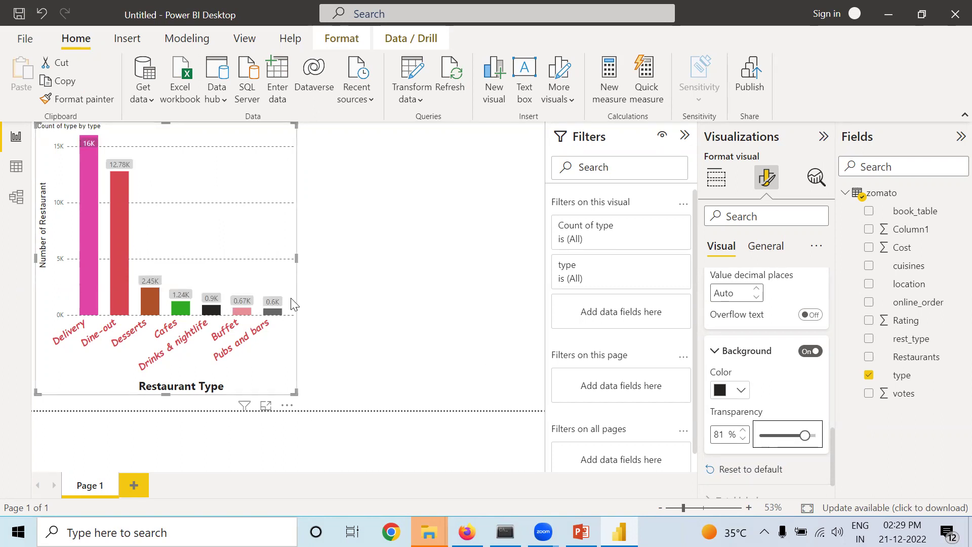
left_click(396, 287)
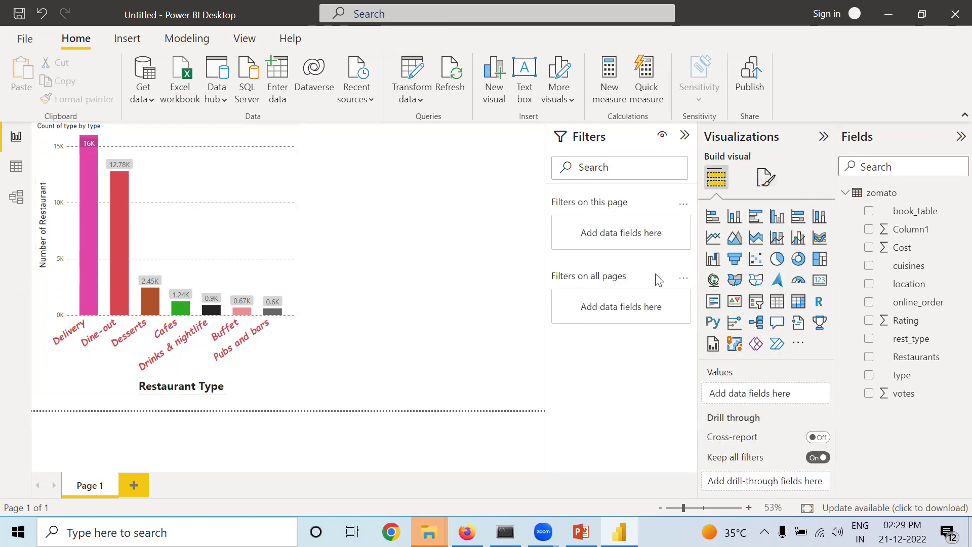
Add the zomato image from Downloads as the column chart's plot area background with 81% transparency
left_click(217, 203)
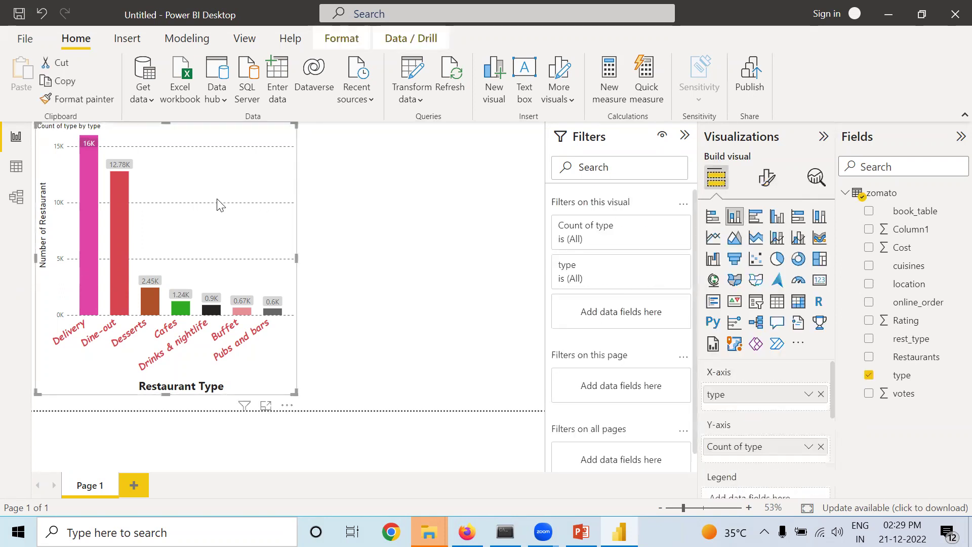
left_click(767, 178)
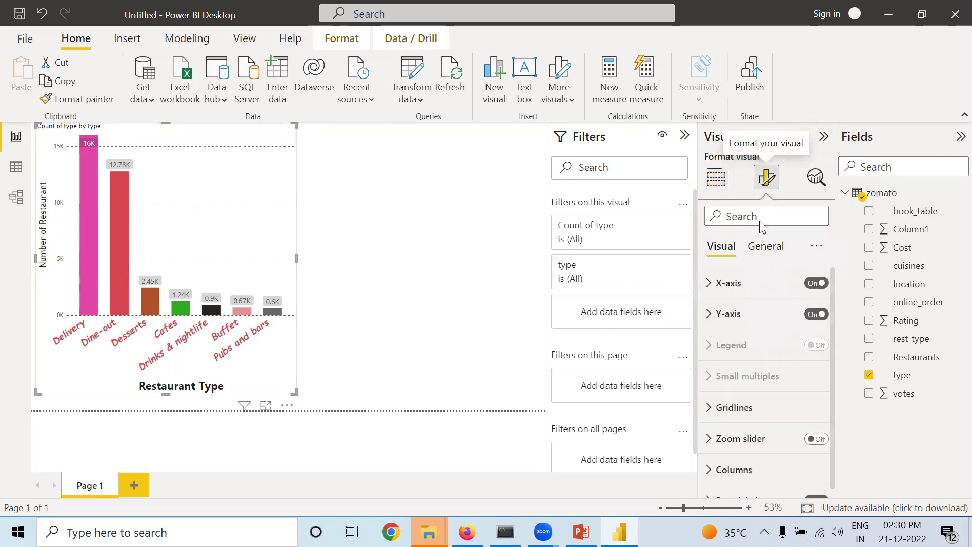
scroll(794, 376, "down", 2)
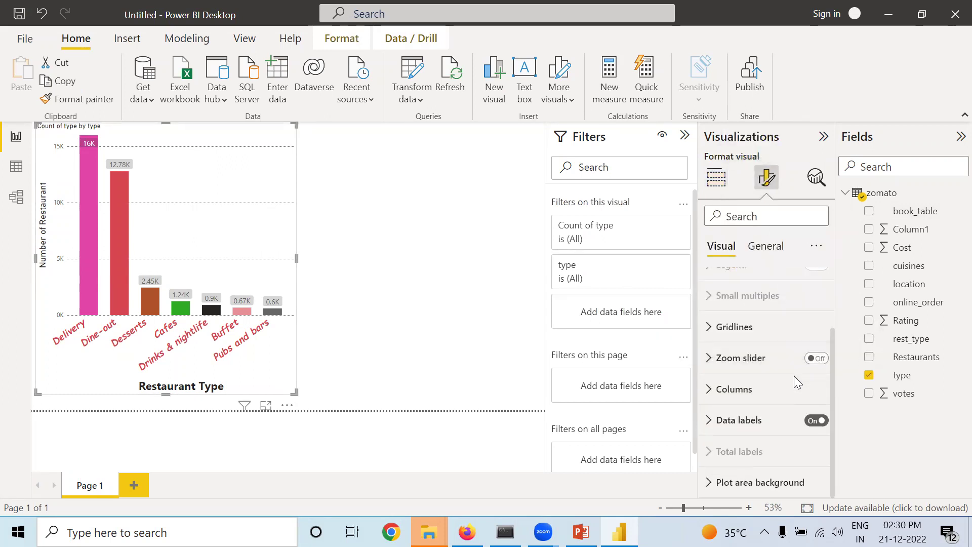
left_click(710, 488)
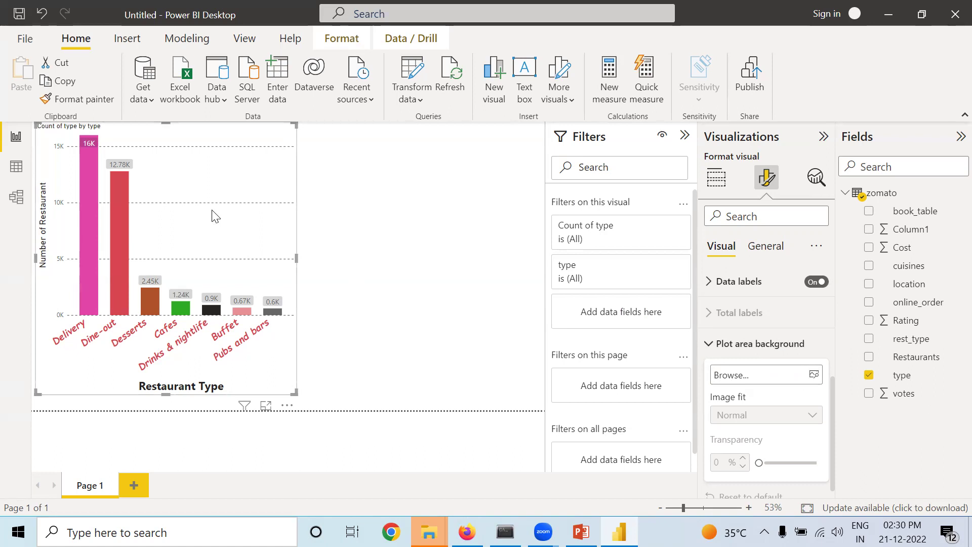
left_click(814, 376)
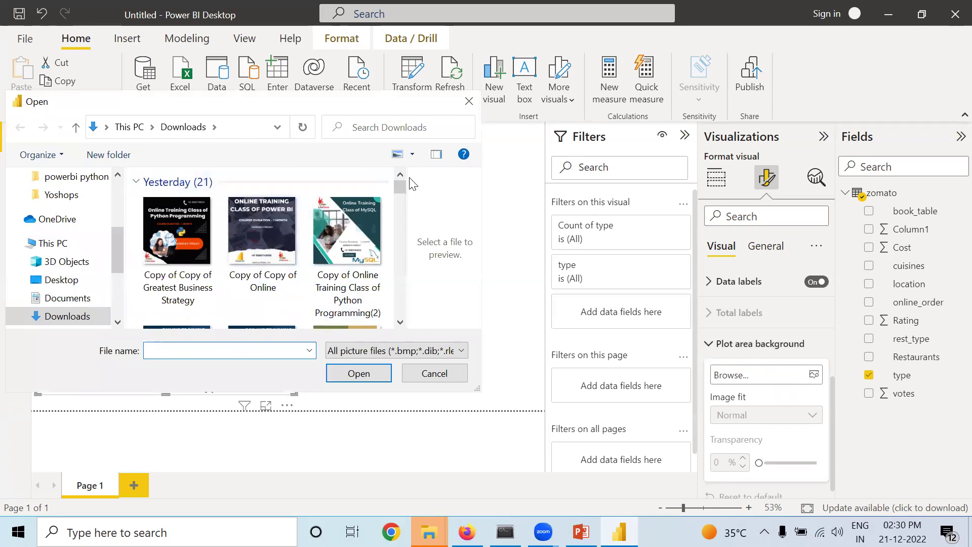
left_click_drag(405, 189, 408, 317)
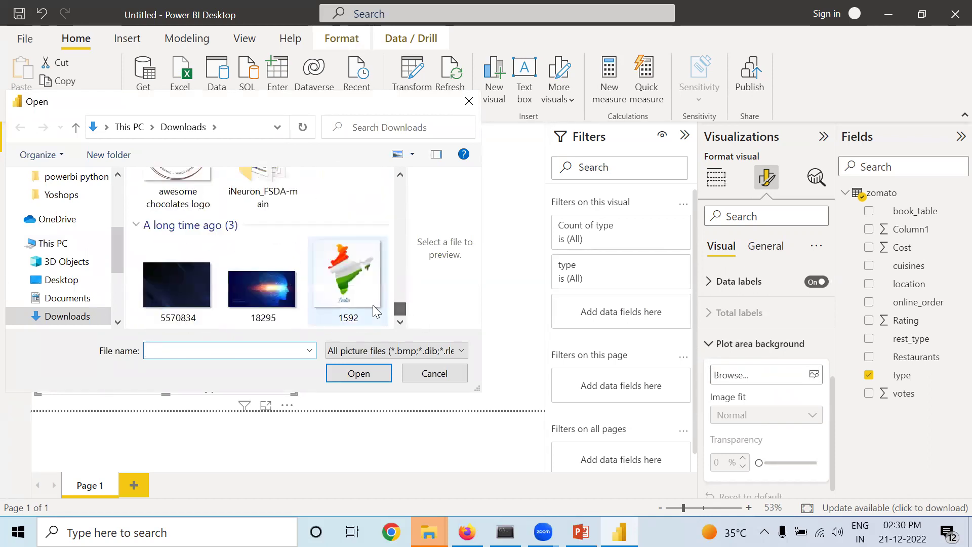
scroll(355, 253, "up", 2)
left_click(331, 192)
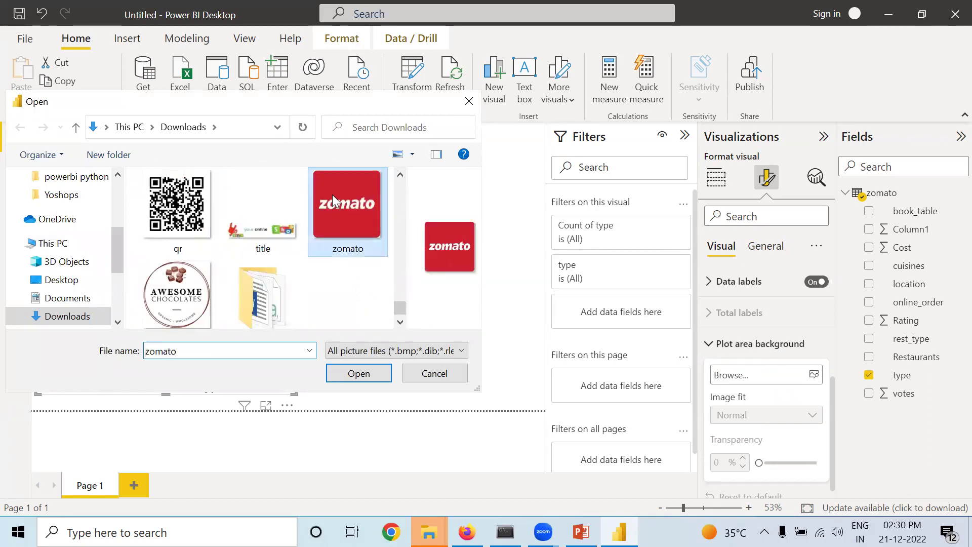
left_click(360, 375)
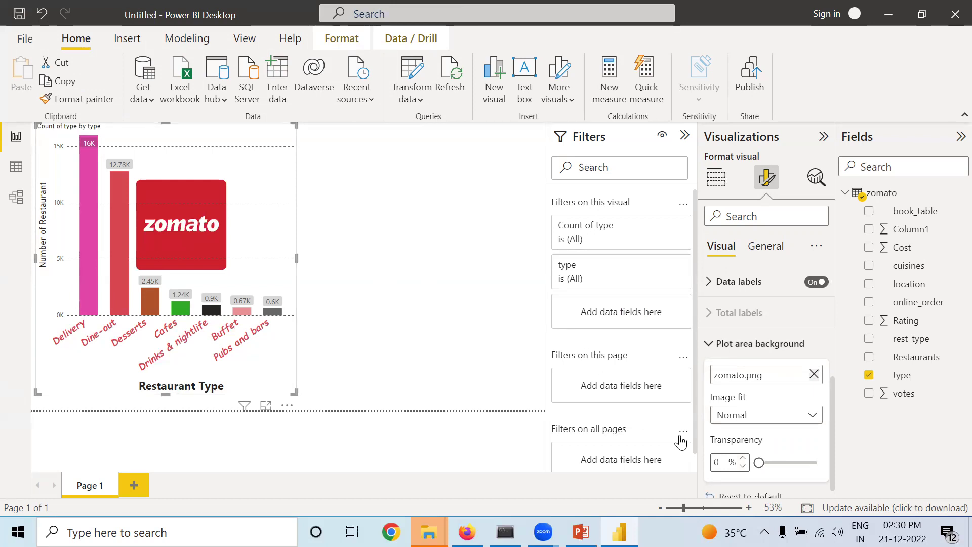
left_click_drag(757, 462, 805, 461)
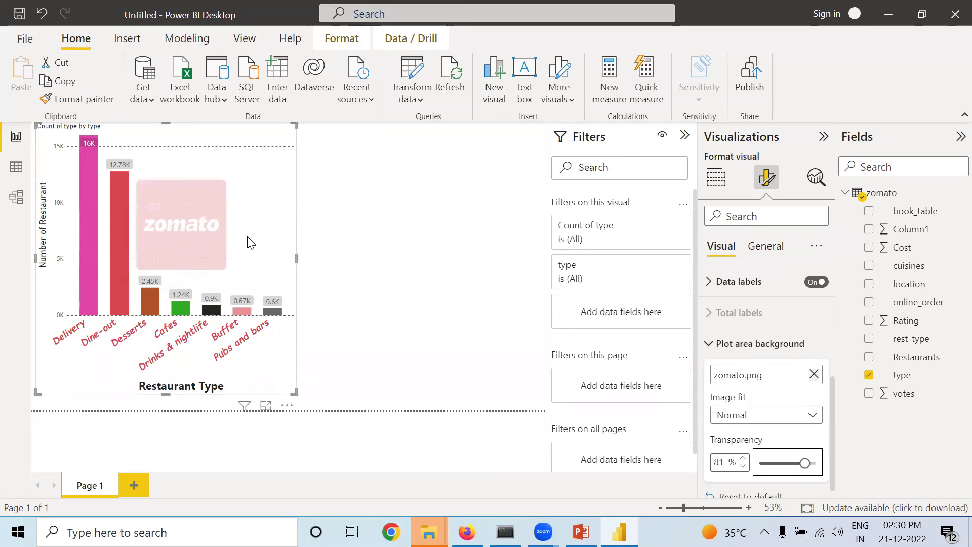
left_click(478, 292)
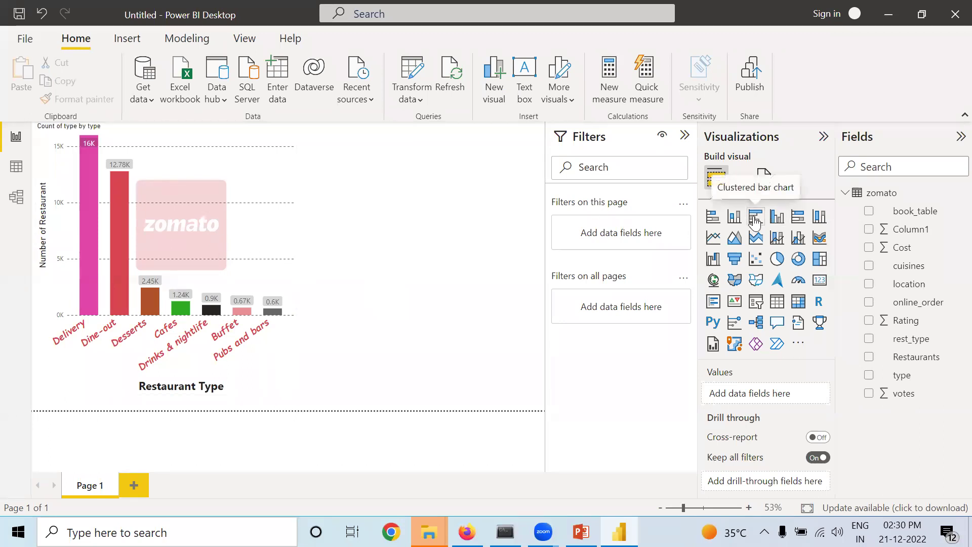
Create a stacked bar chart beside the column chart with type on the Y-axis and Rating on the X-axis
left_click(712, 218)
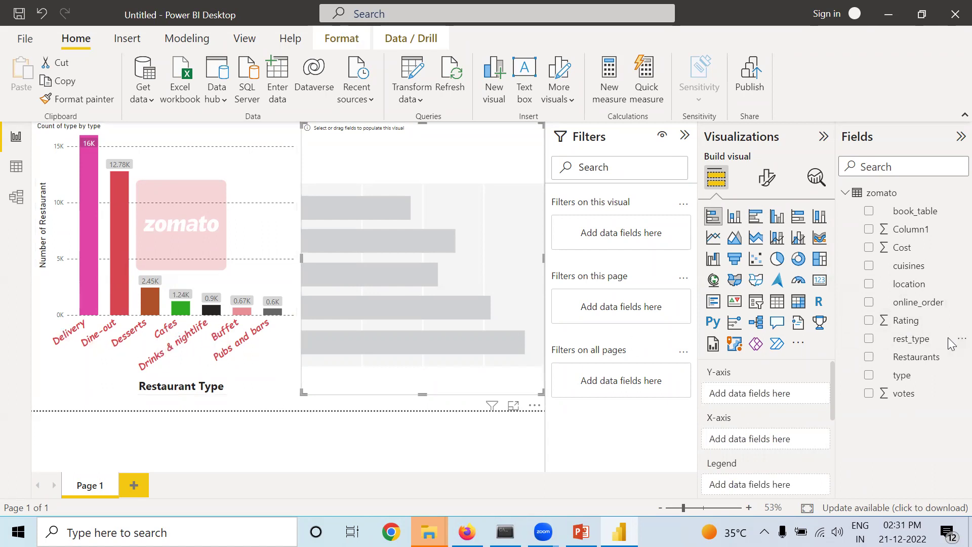
left_click_drag(902, 378, 755, 397)
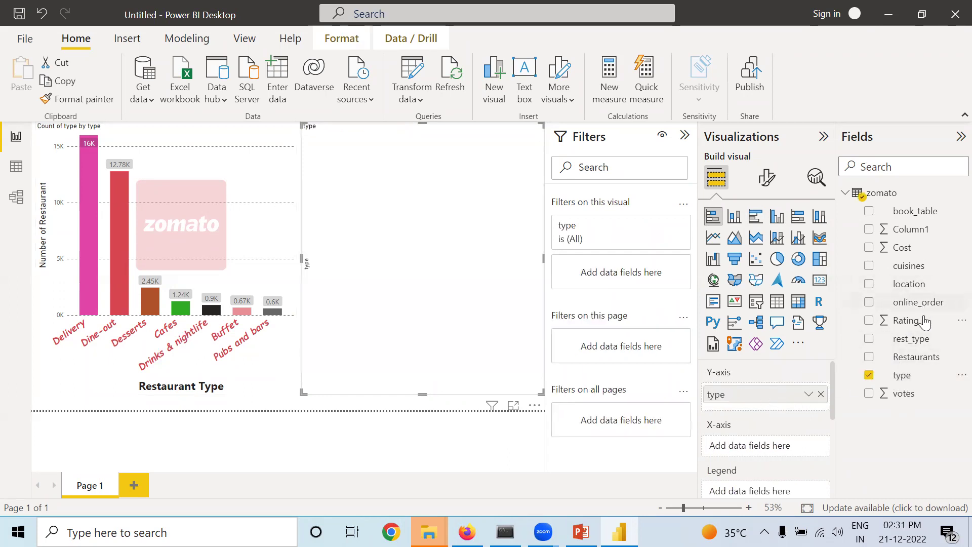
left_click_drag(922, 323, 779, 445)
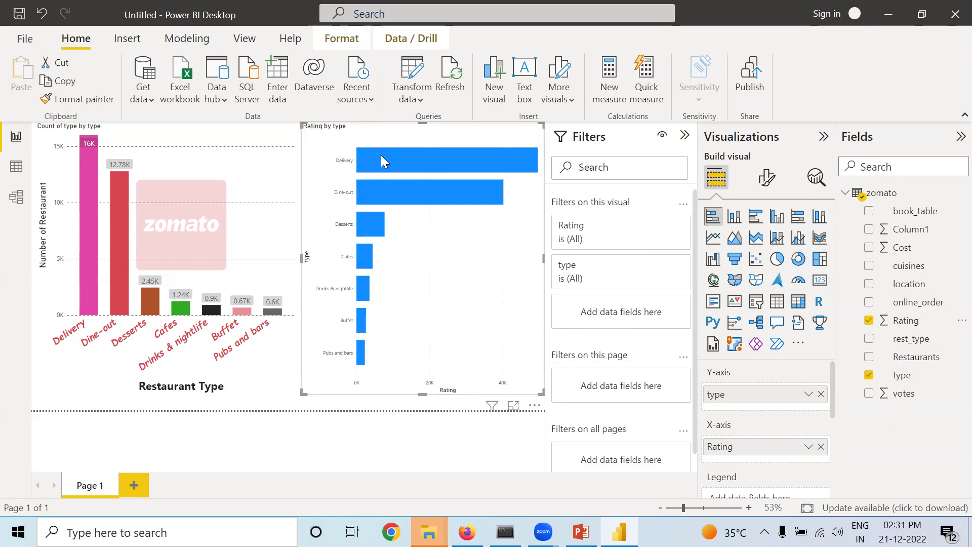
Aggregate the bar chart's Rating field by Average and inspect the values of individual bars
mouse_move(461, 160)
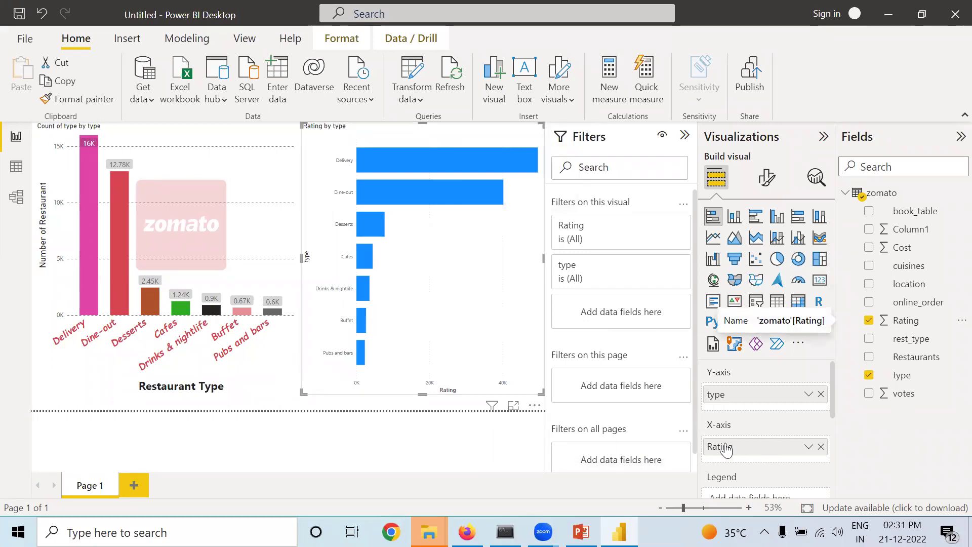
right_click(758, 454)
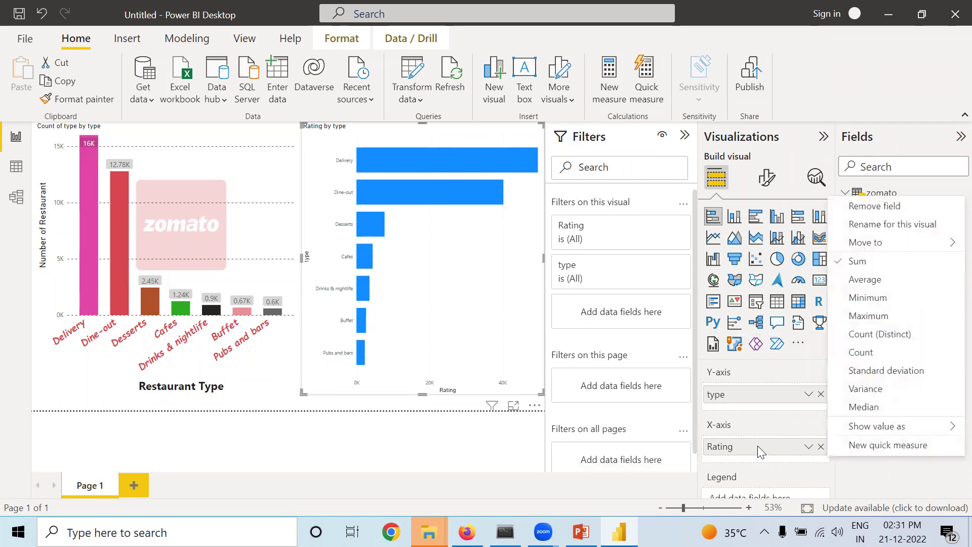
left_click(852, 282)
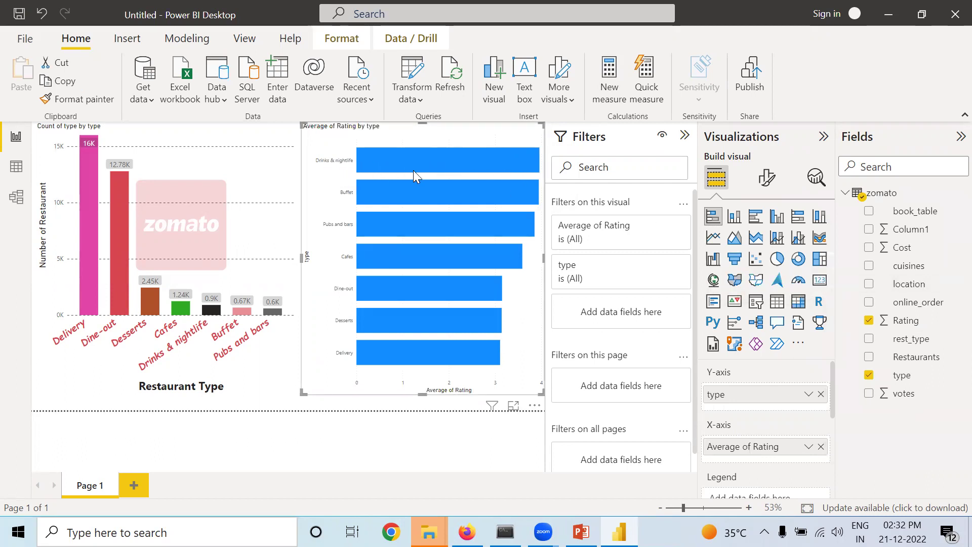
mouse_move(523, 158)
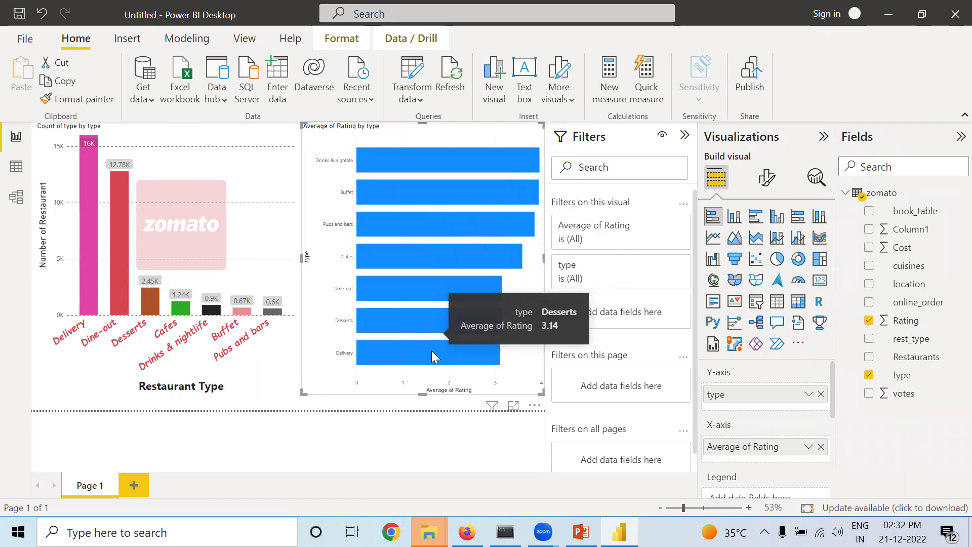
mouse_move(431, 351)
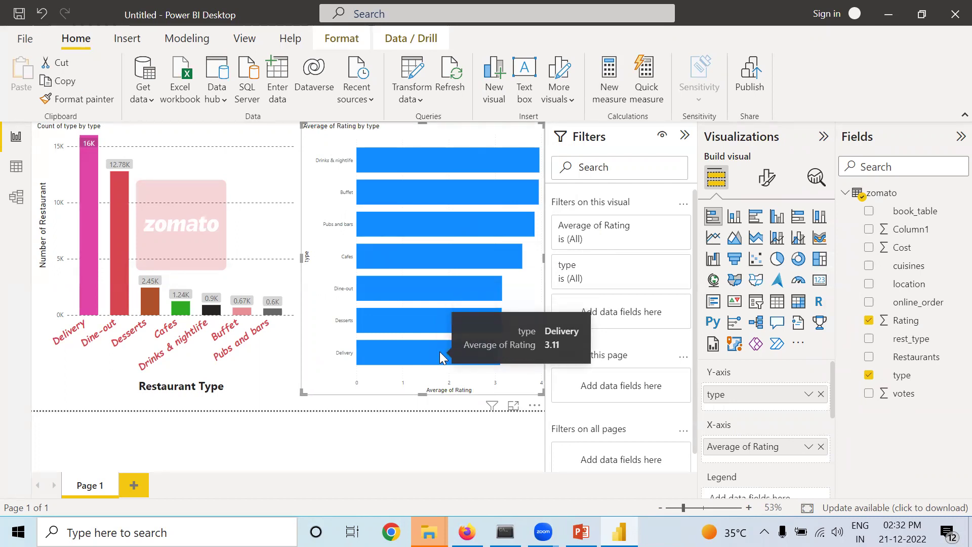
Switch the aggregation of the bar chart's Rating field back to Sum and inspect the Delivery bar
right_click(790, 445)
left_click(860, 263)
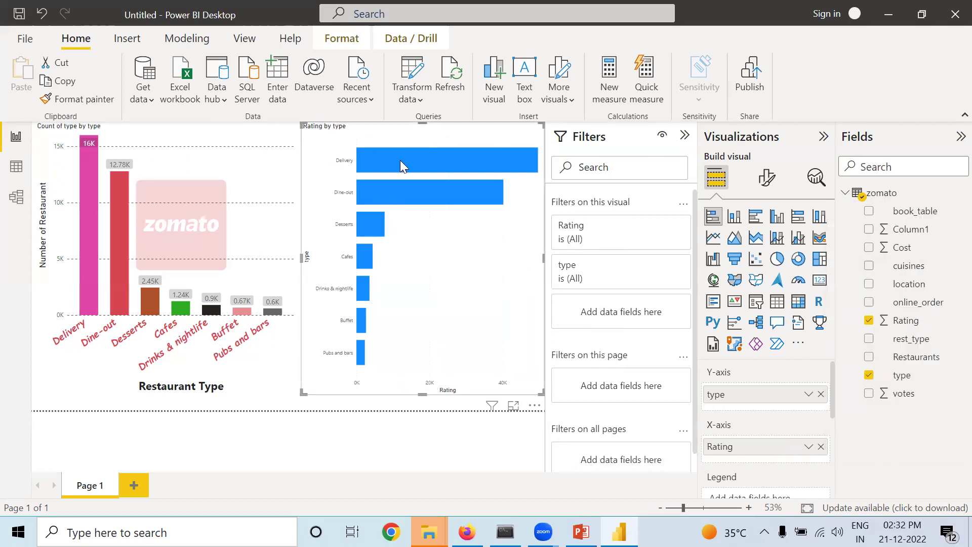
mouse_move(400, 160)
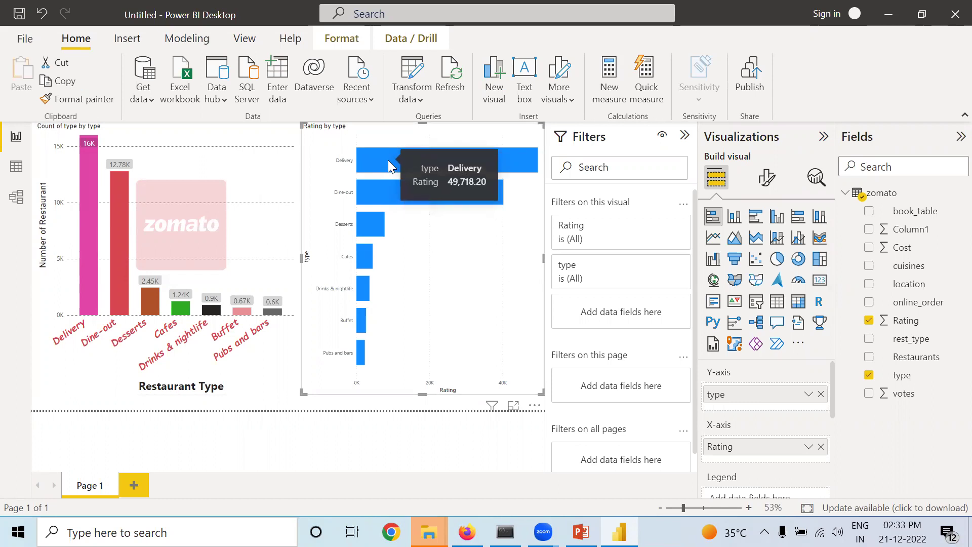
Set the aggregation of the bar chart's Rating field to Average
right_click(772, 451)
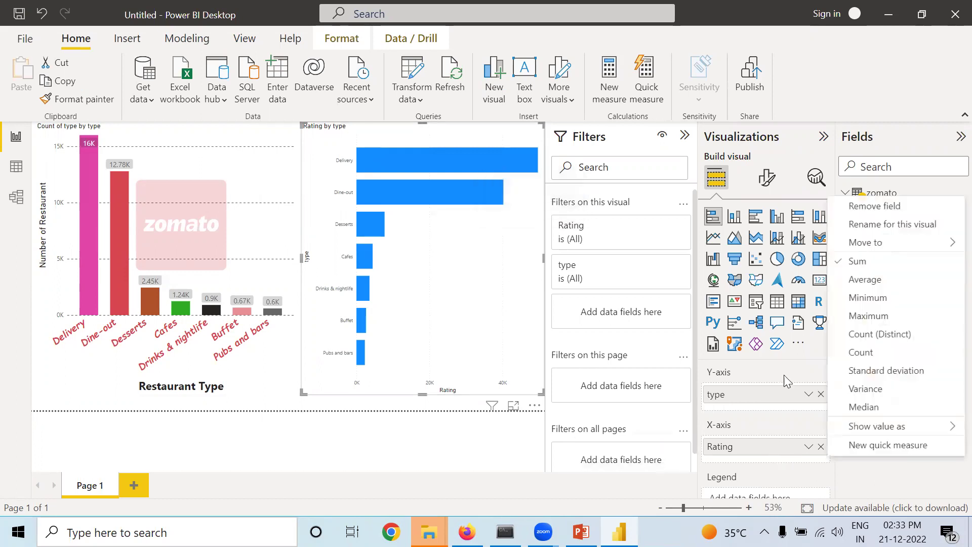
left_click(865, 280)
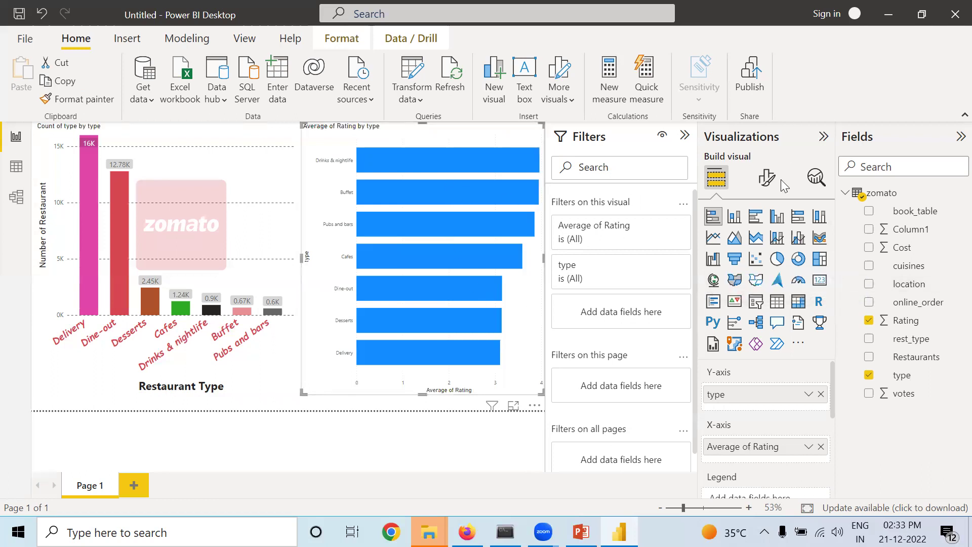
Increase the font size of the category labels on the bar chart's Y-axis
left_click(766, 187)
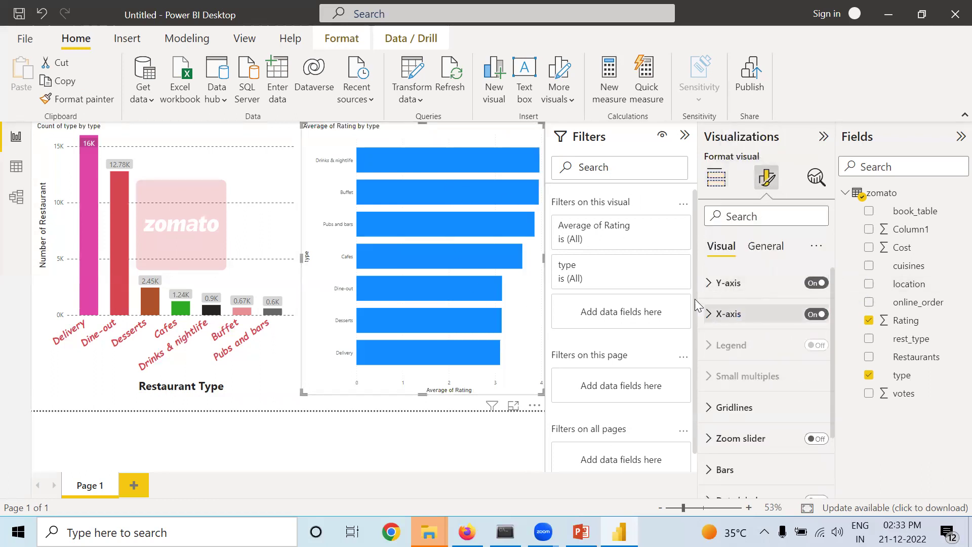
left_click(709, 292)
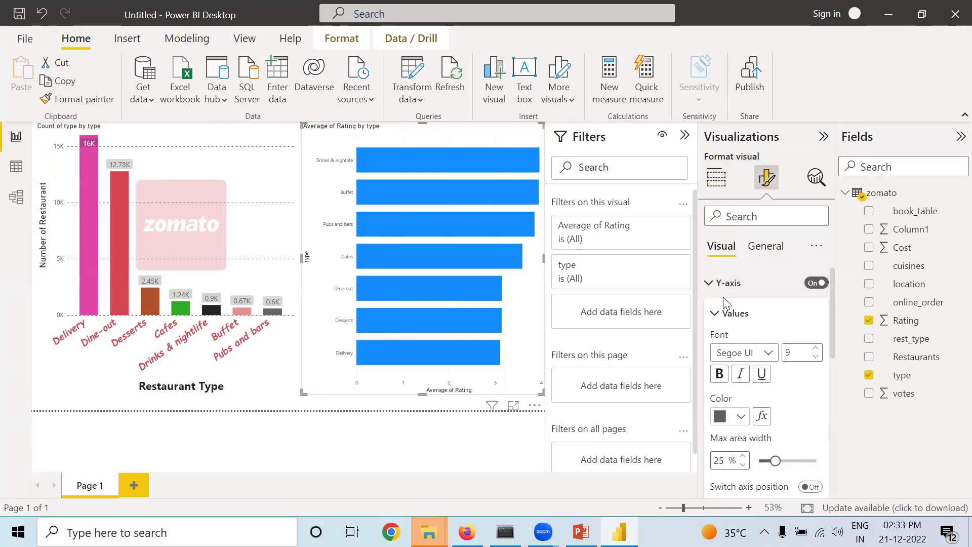
left_click(707, 290)
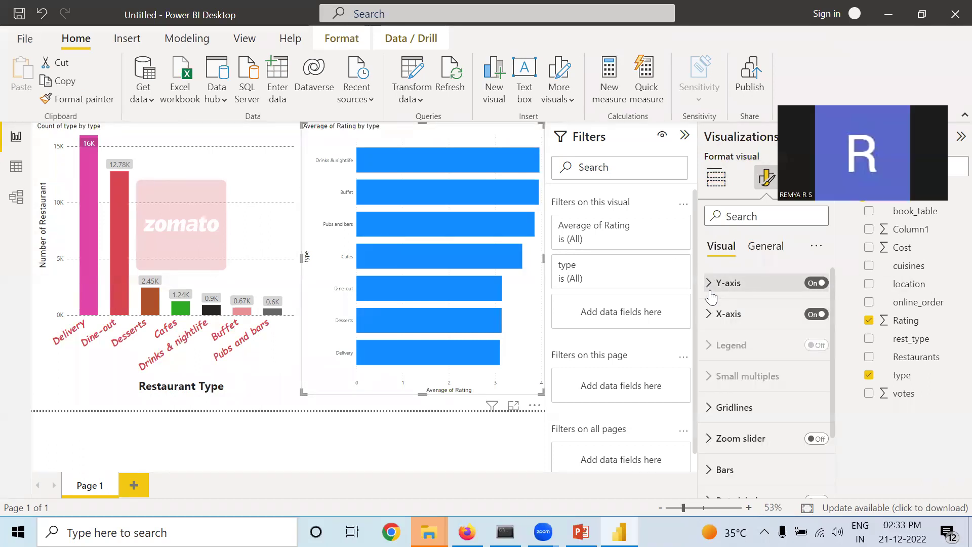
left_click(711, 292)
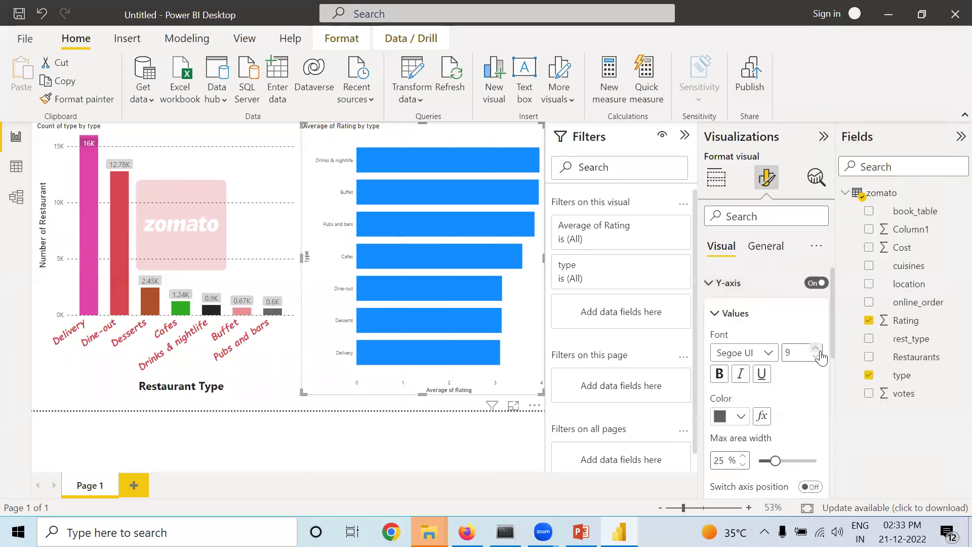
key("BackSpace")
type("12")
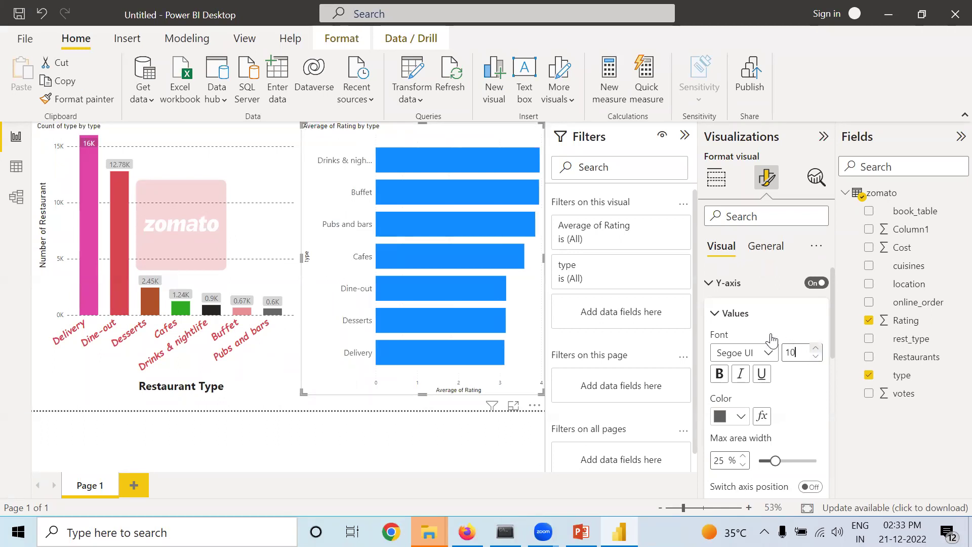
Switch the bar chart's Y-axis title off and back on, and check its title text and style options
scroll(778, 365, "down", 2)
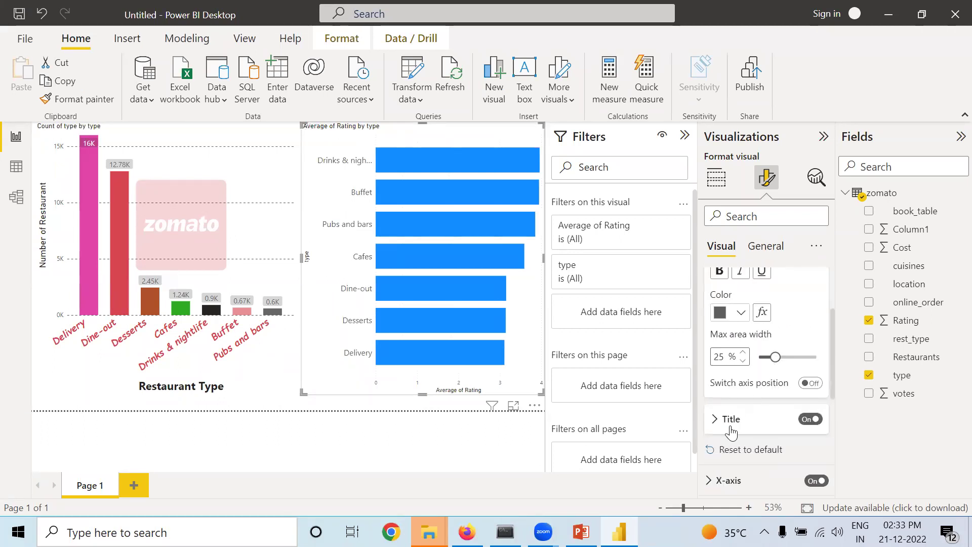
left_click(715, 428)
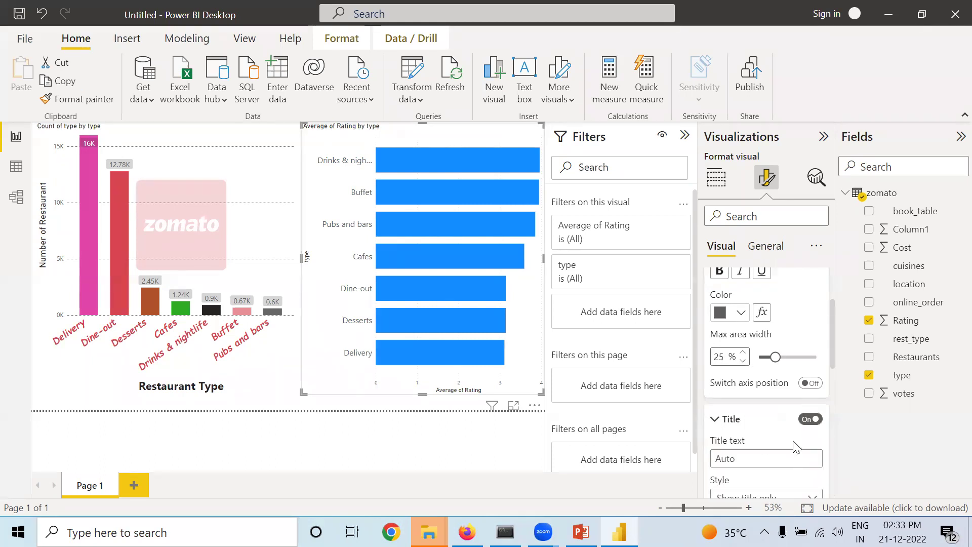
scroll(790, 449, "down", 1)
left_click(805, 350)
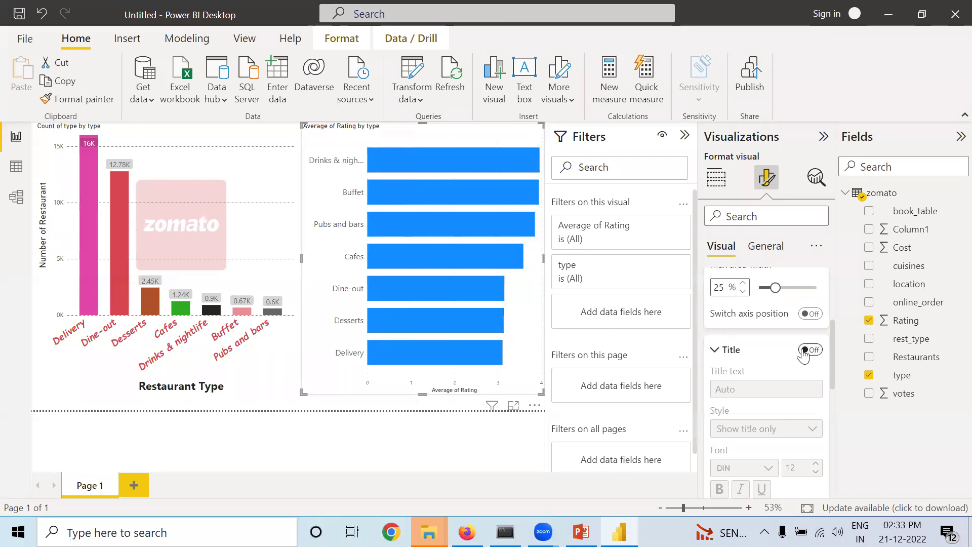
left_click(815, 352)
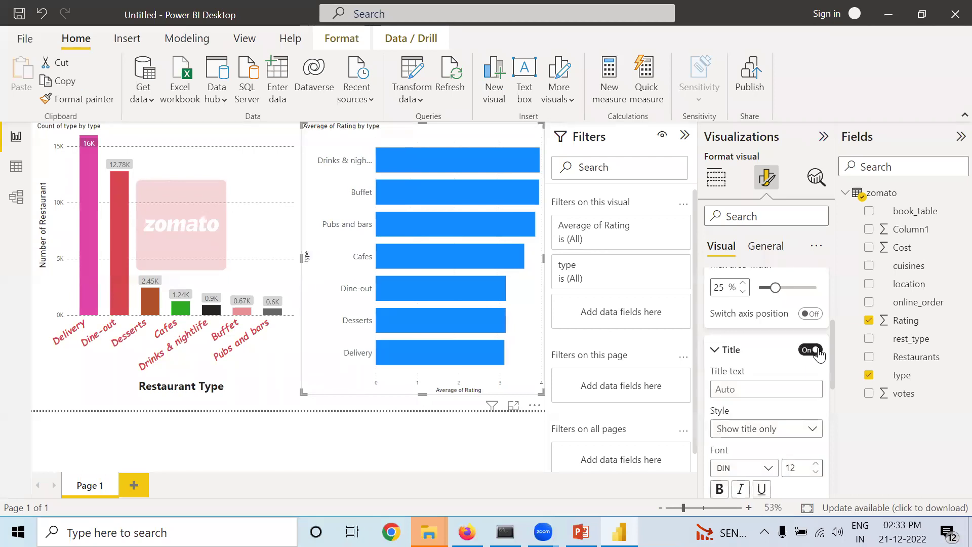
left_click(751, 388)
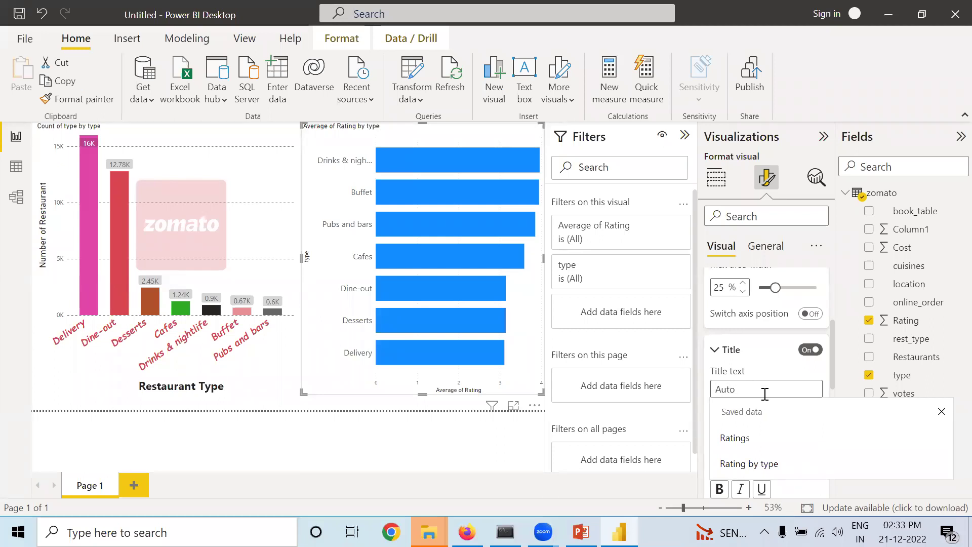
left_click(770, 375)
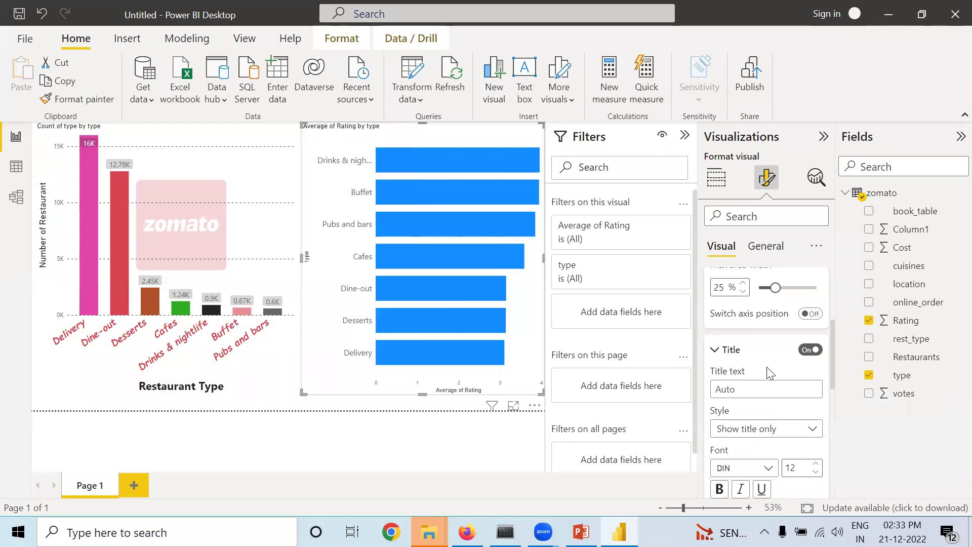
left_click(755, 431)
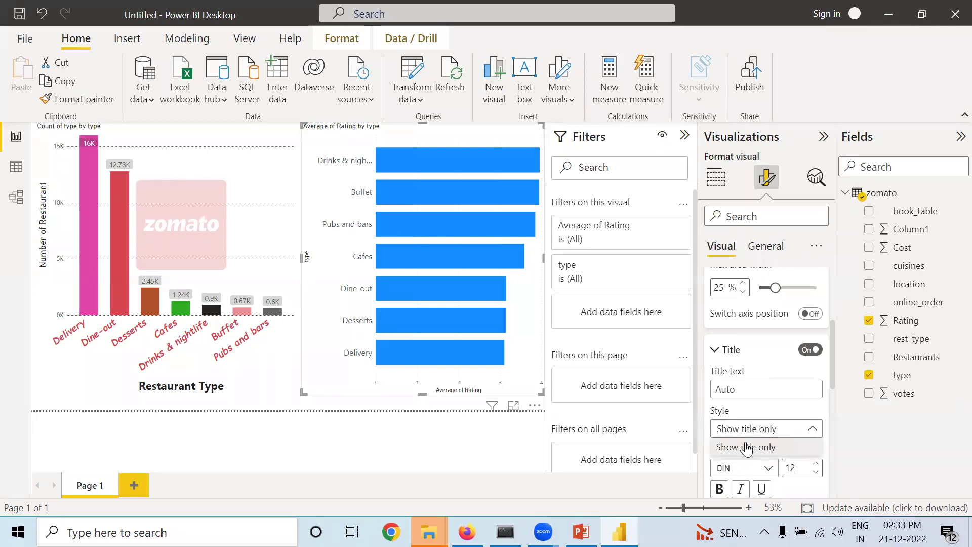
left_click(784, 429)
Set the font size of the bar chart's X-axis values to 15
scroll(782, 436, "down", 4)
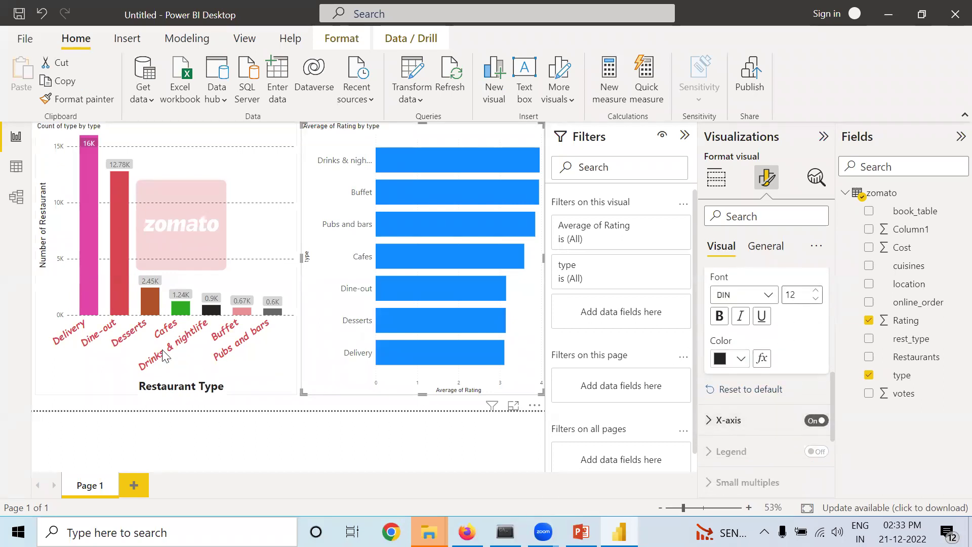
left_click(712, 421)
scroll(737, 415, "down", 3)
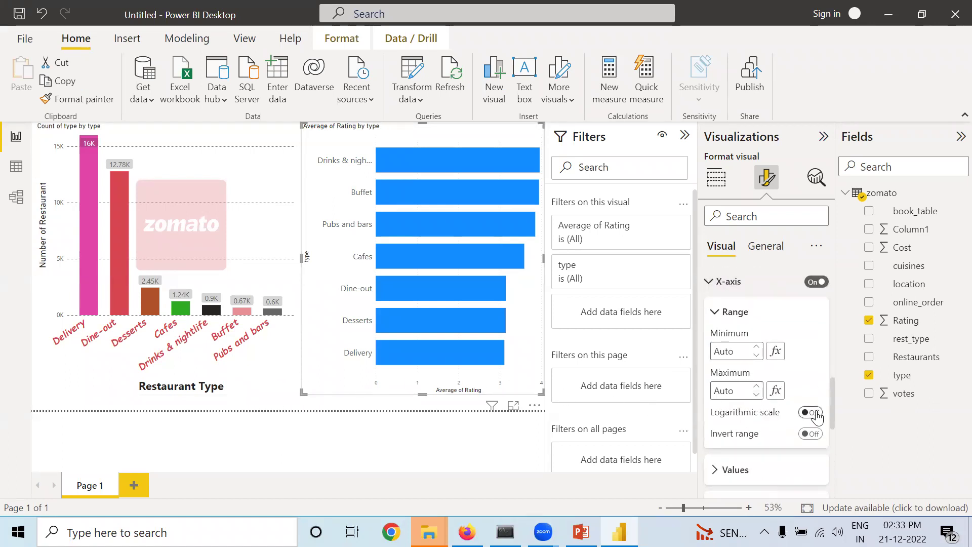
scroll(768, 446, "down", 1)
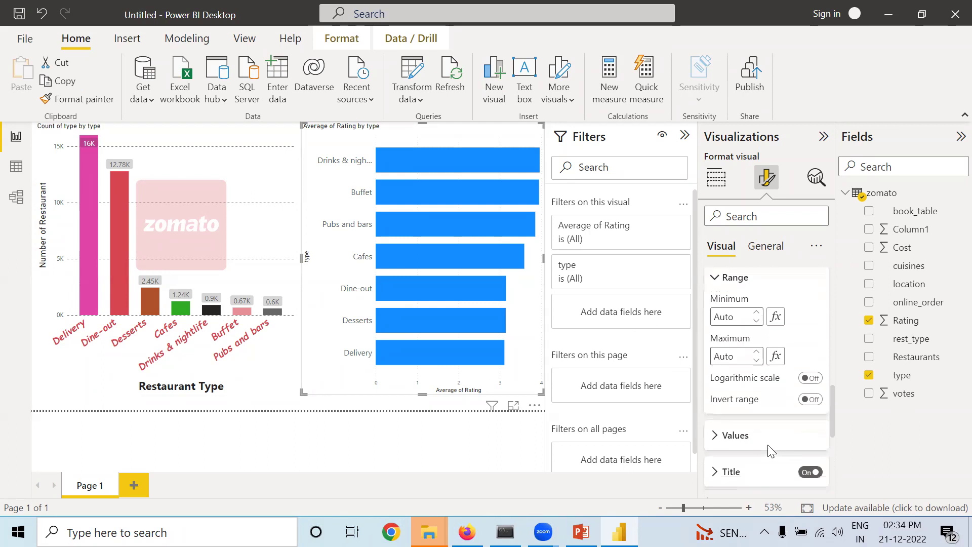
left_click(721, 439)
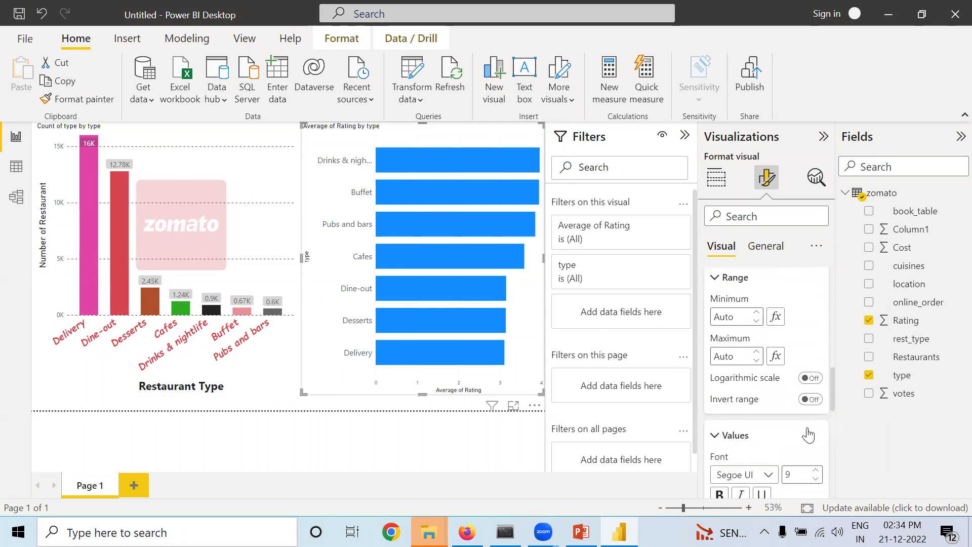
left_click(817, 470)
left_click(817, 470)
left_click(817, 471)
left_click(817, 470)
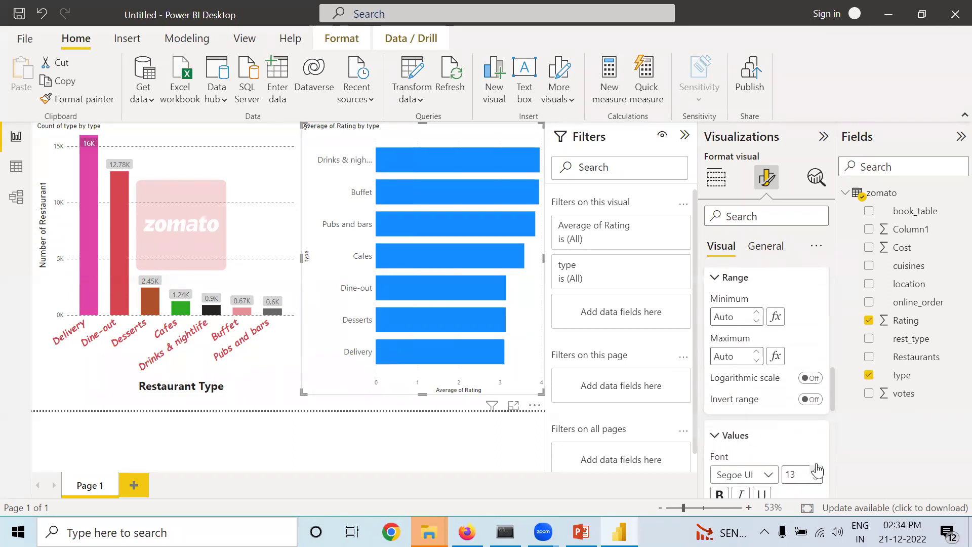
key("BackSpace")
type("5")
Examine the conditional color formatting and display unit options for the bar chart's X-axis values
scroll(813, 456, "down", 3)
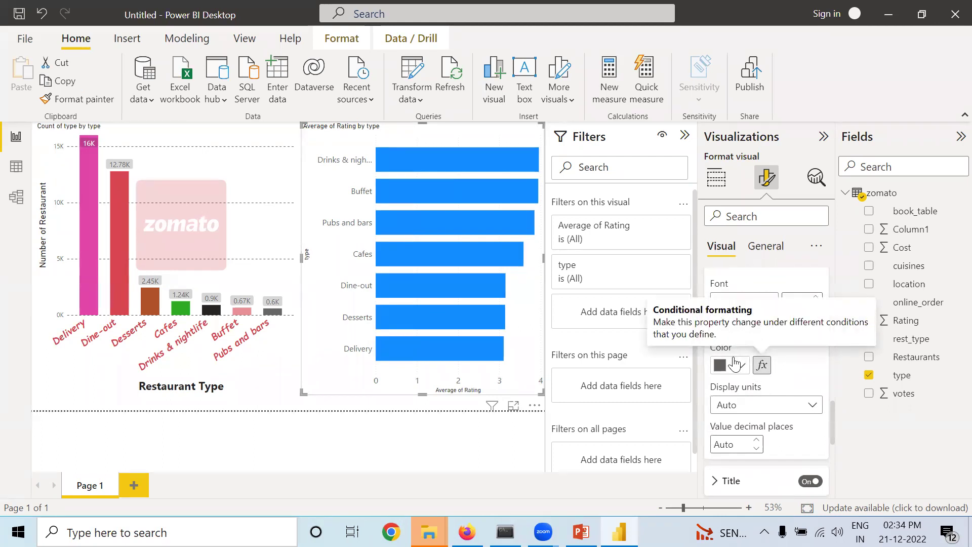
scroll(739, 354, "up", 2)
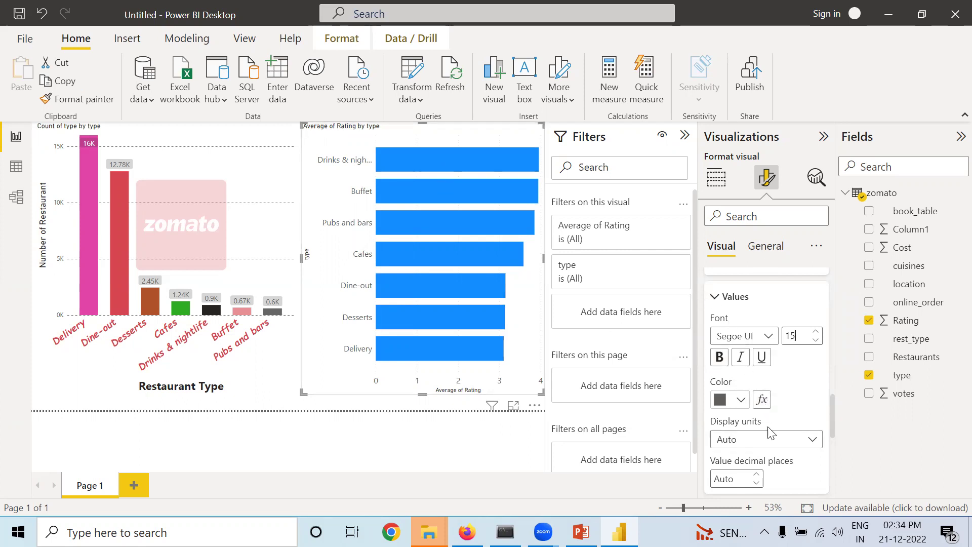
left_click(764, 400)
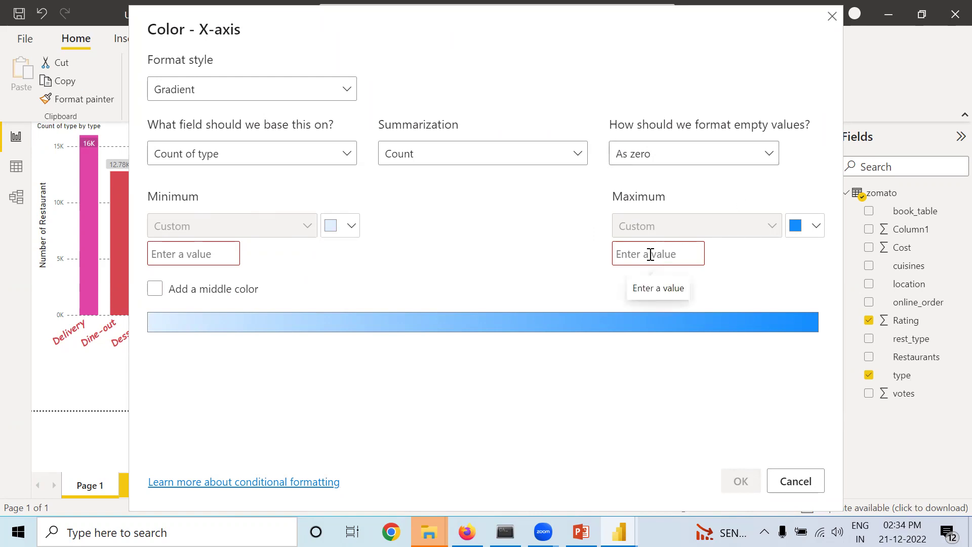
left_click(181, 259)
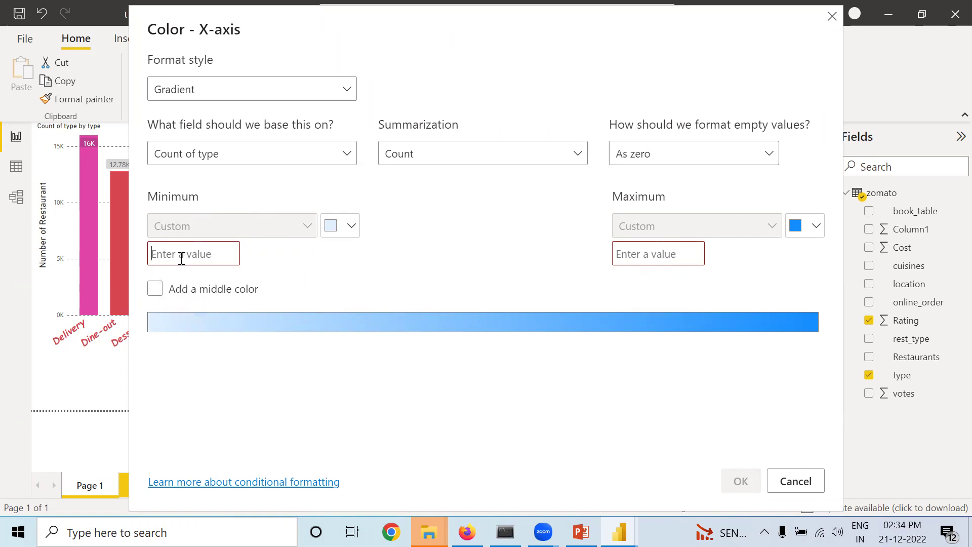
left_click(832, 16)
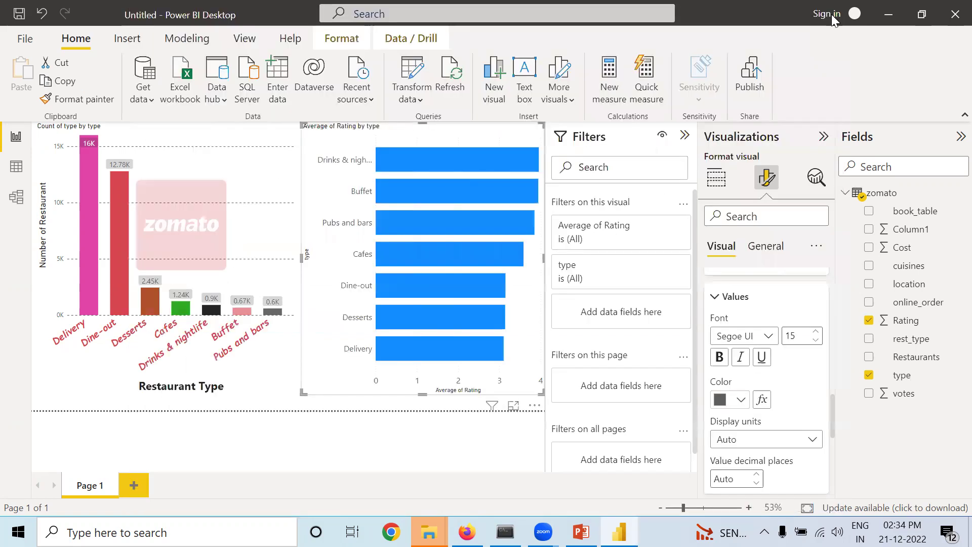
left_click(751, 449)
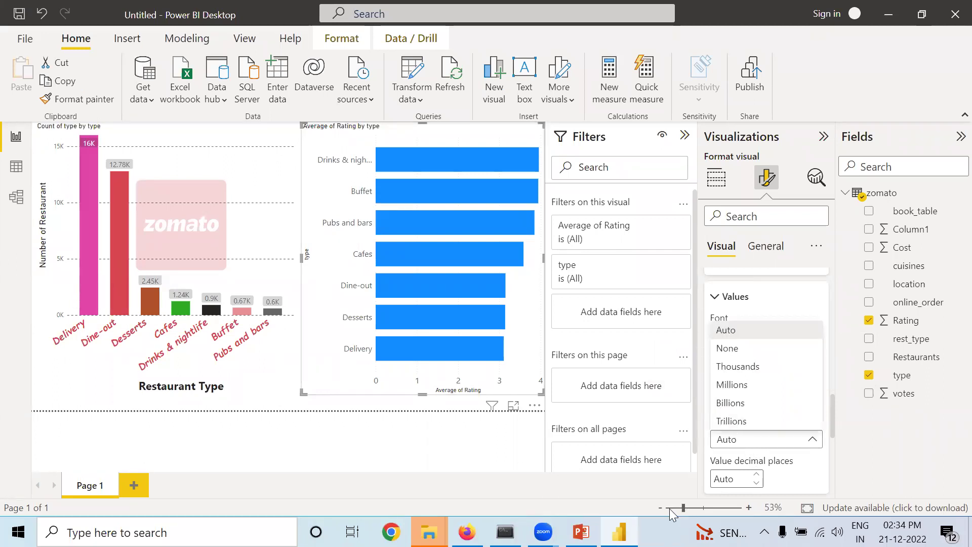
left_click(631, 484)
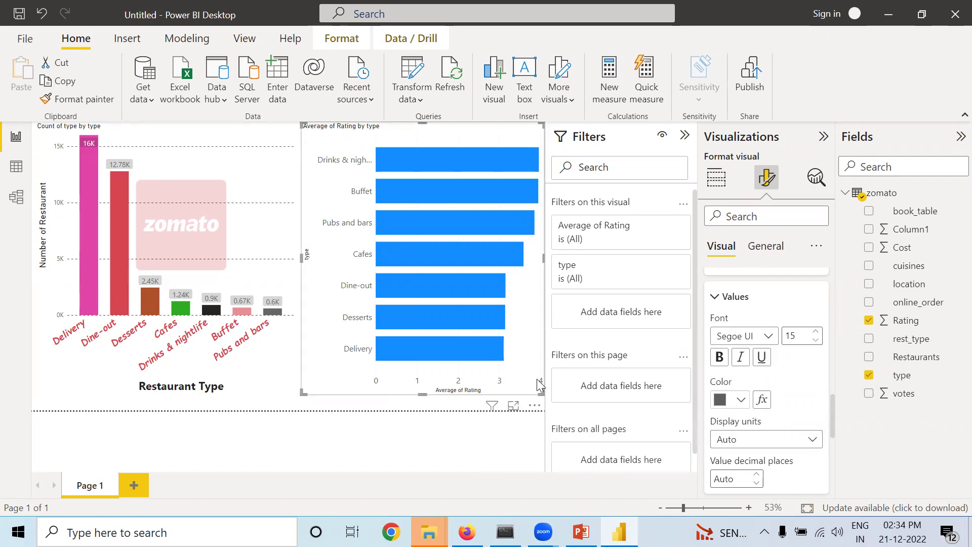
Change the bar chart's X-axis title text to Ratings, keeping the Show title only style
scroll(767, 456, "down", 3)
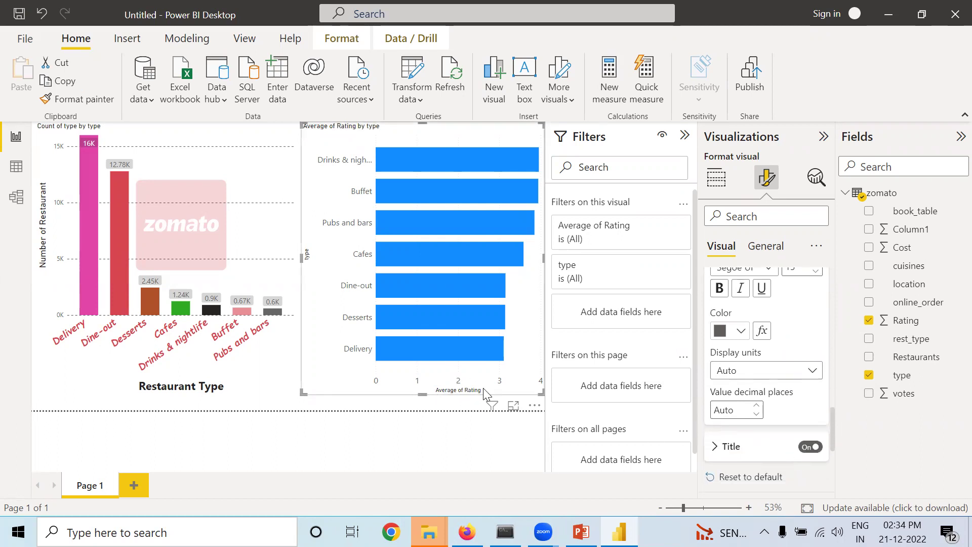
left_click(715, 448)
scroll(714, 452, "down", 3)
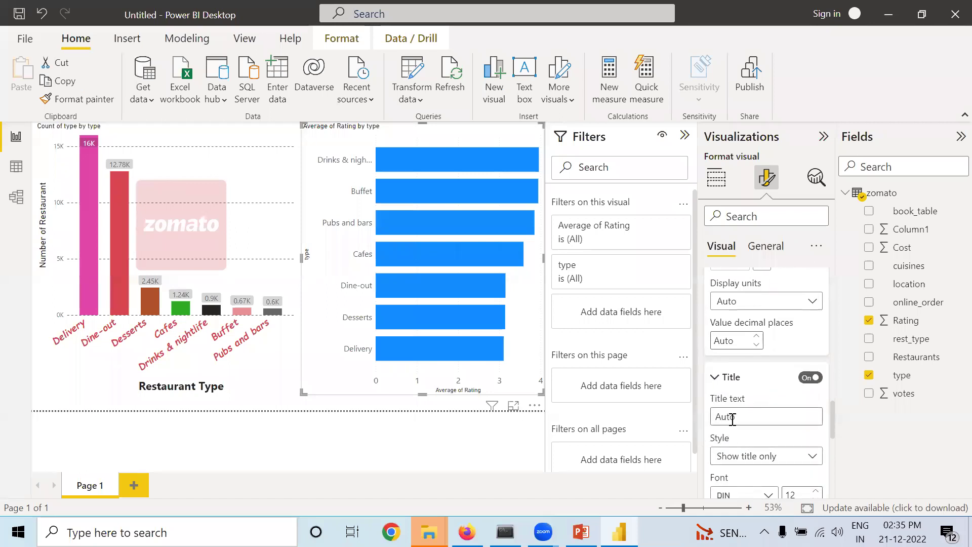
left_click(733, 418)
left_click(735, 465)
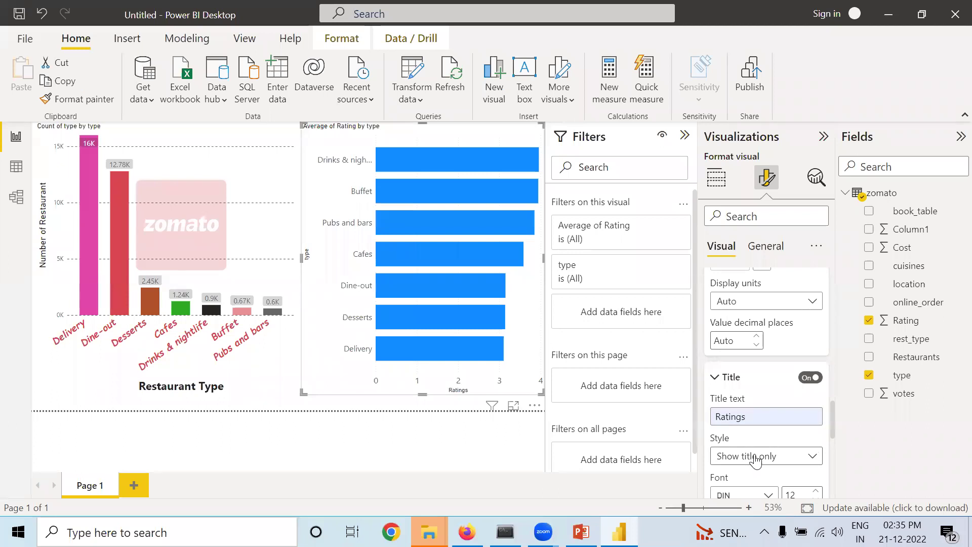
left_click(756, 460)
left_click(756, 459)
Format the bar chart's X-axis title in Segoe UI Bold at size 15
scroll(753, 456, "down", 3)
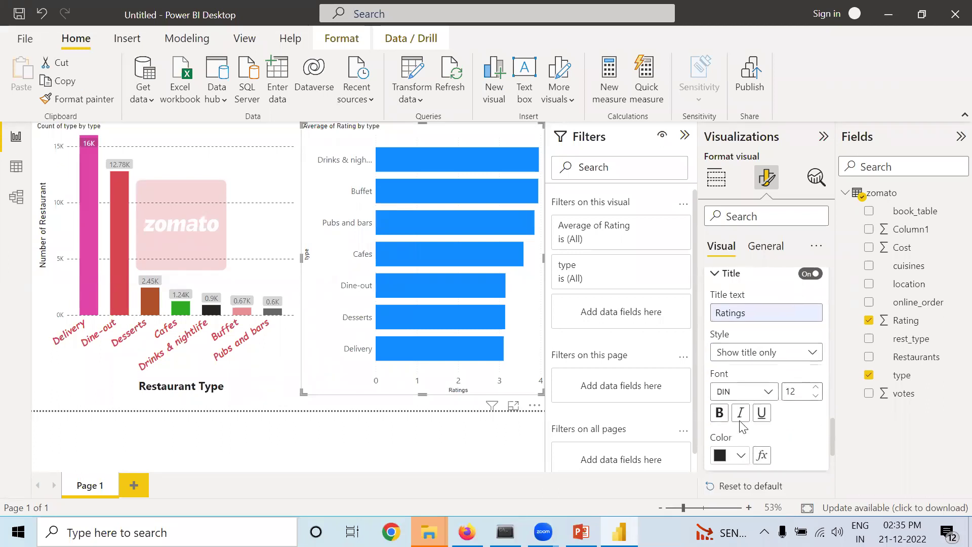
left_click(742, 392)
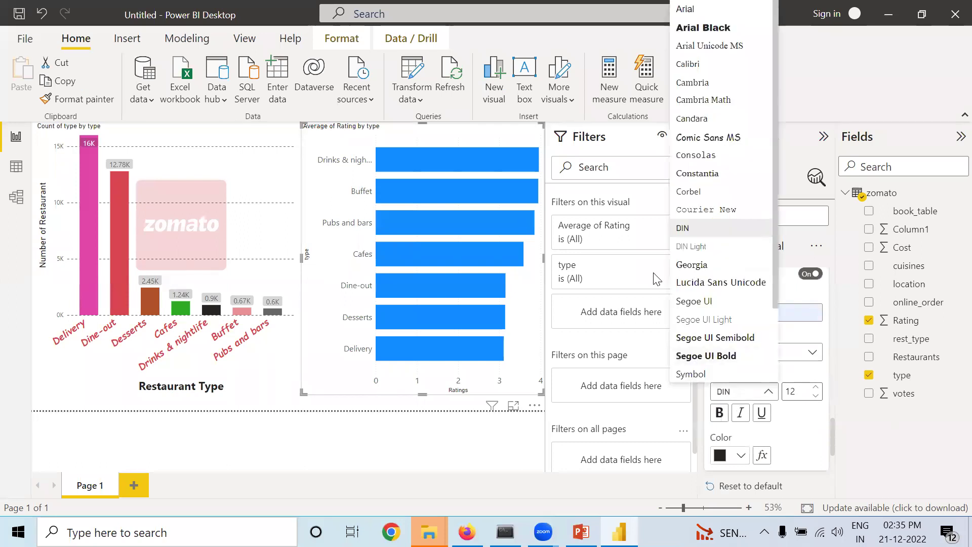
left_click(685, 356)
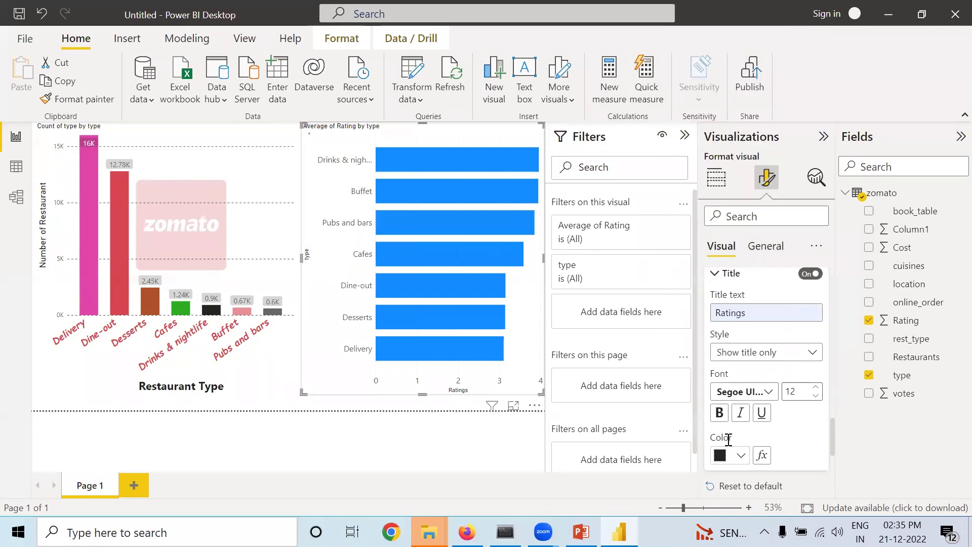
left_click(816, 388)
left_click(816, 388)
left_click(815, 389)
left_click(816, 389)
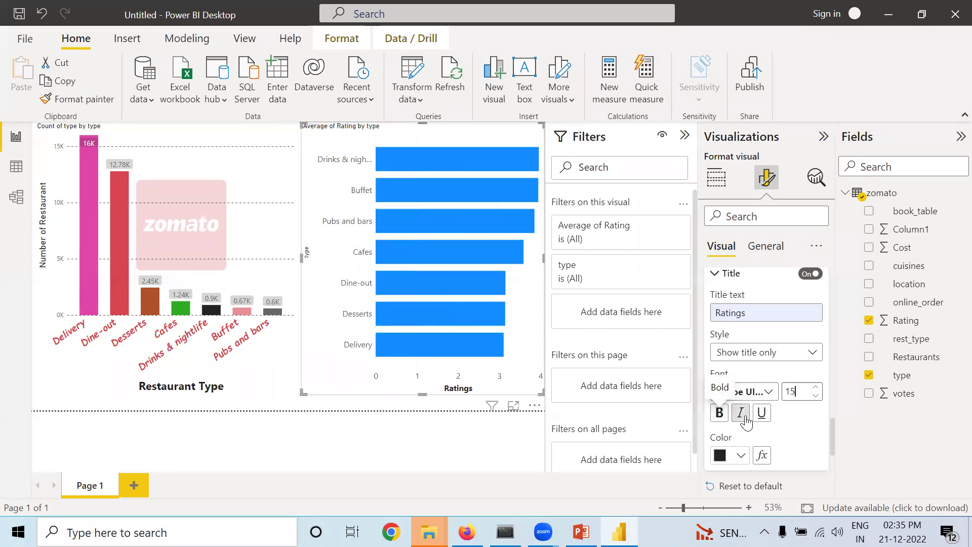
scroll(764, 455, "down", 2)
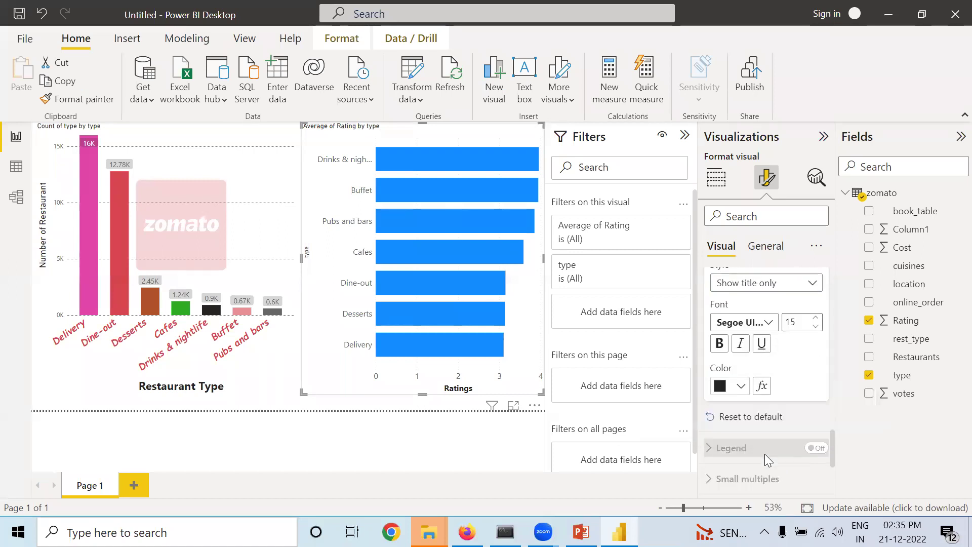
scroll(728, 416, "down", 4)
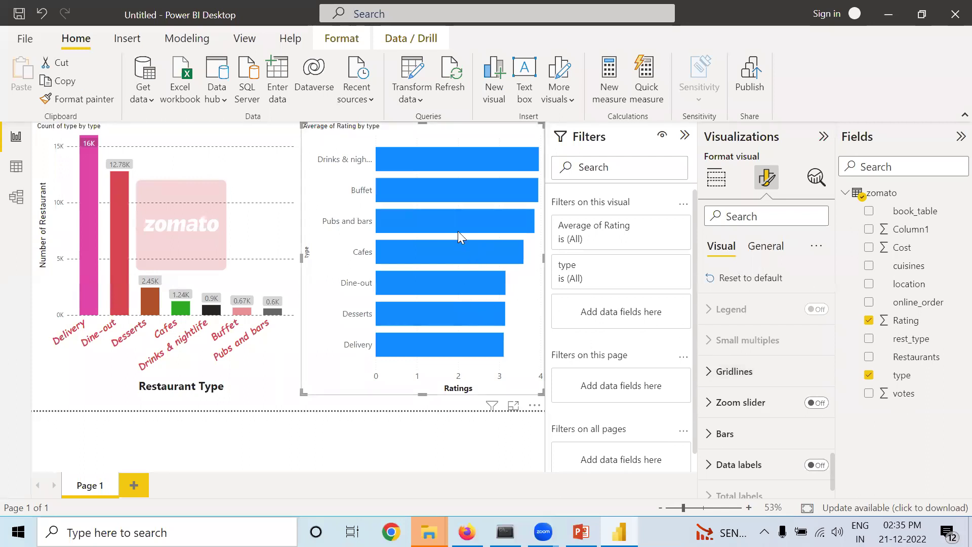
Set the bar chart's vertical gridlines to a near-black color and the Solid style
left_click(708, 372)
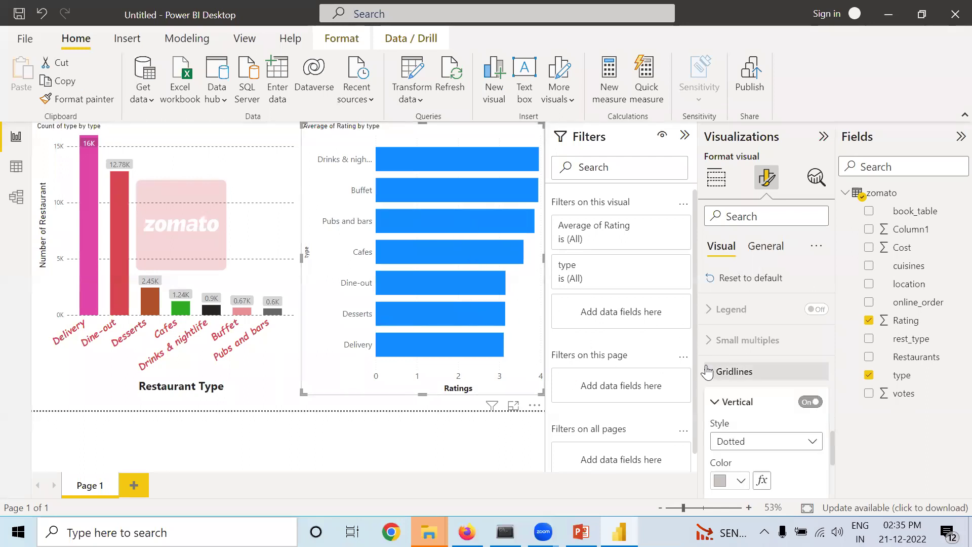
left_click(741, 480)
left_click(773, 415)
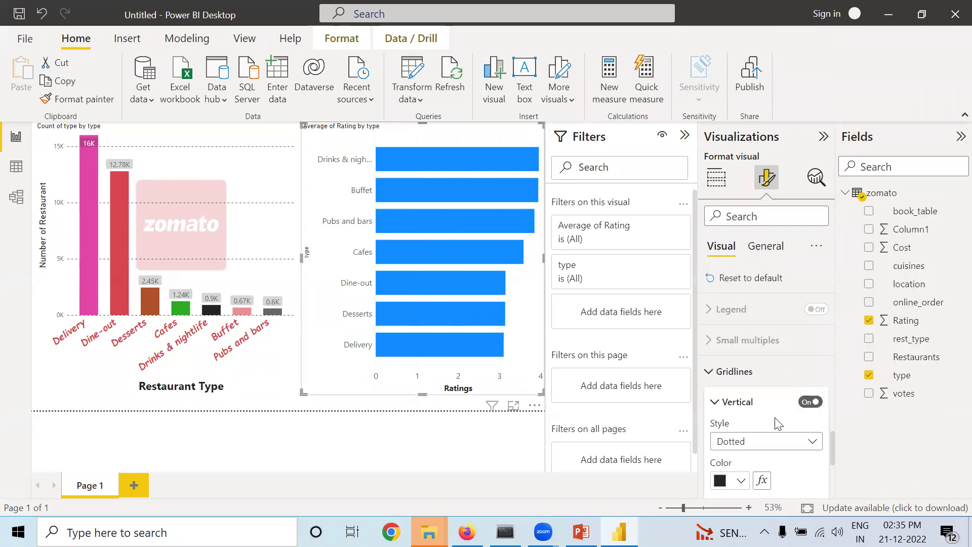
left_click(791, 443)
left_click(742, 479)
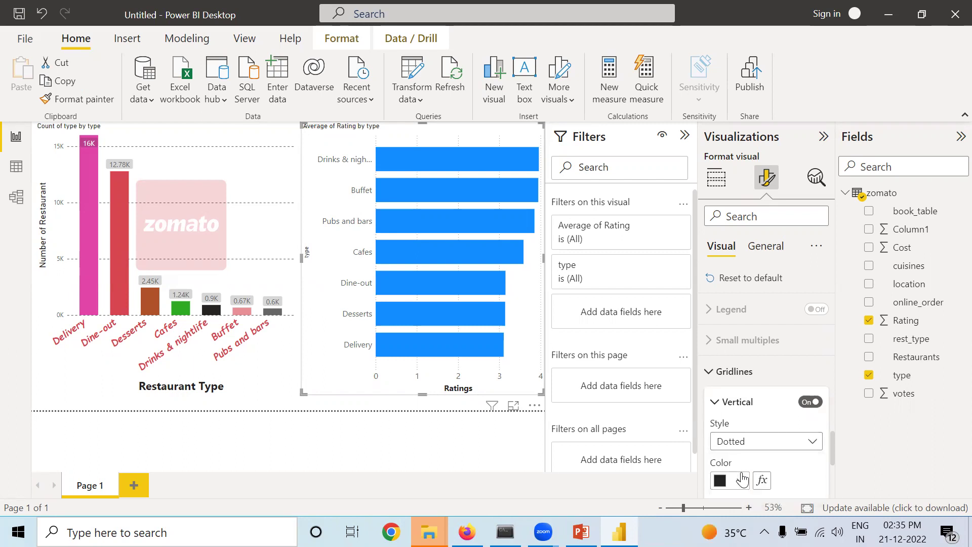
scroll(746, 462, "down", 2)
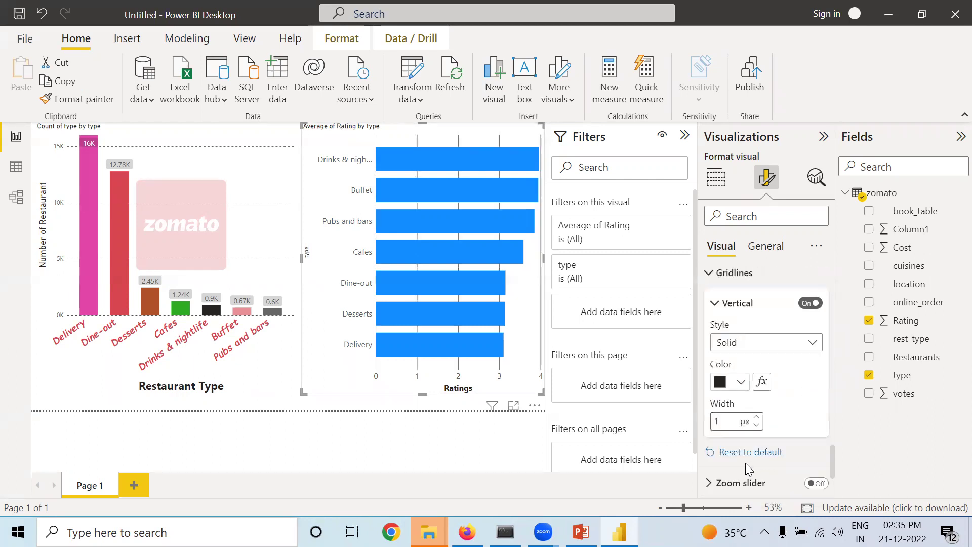
Try the zoom slider on the bar chart's X-axis and switch it back off
scroll(749, 460, "down", 1)
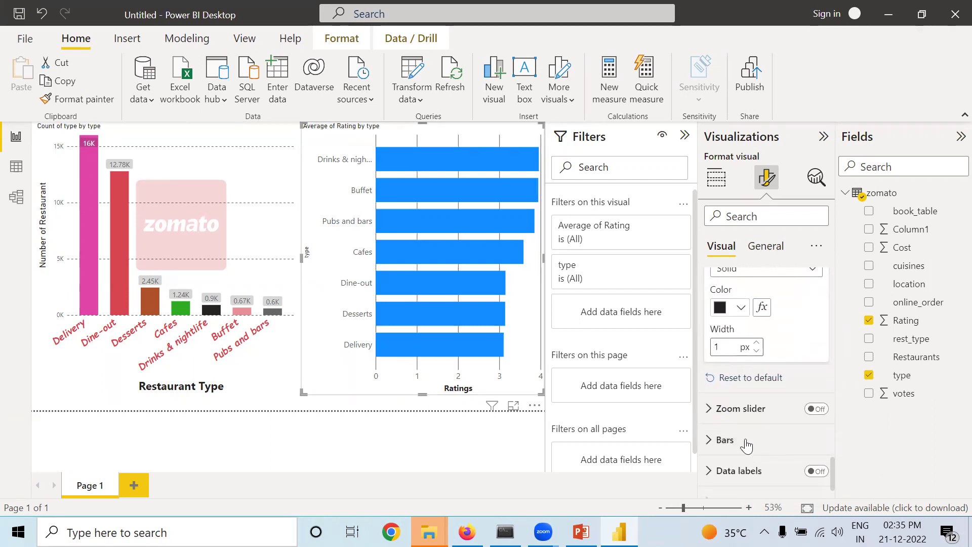
left_click(821, 419)
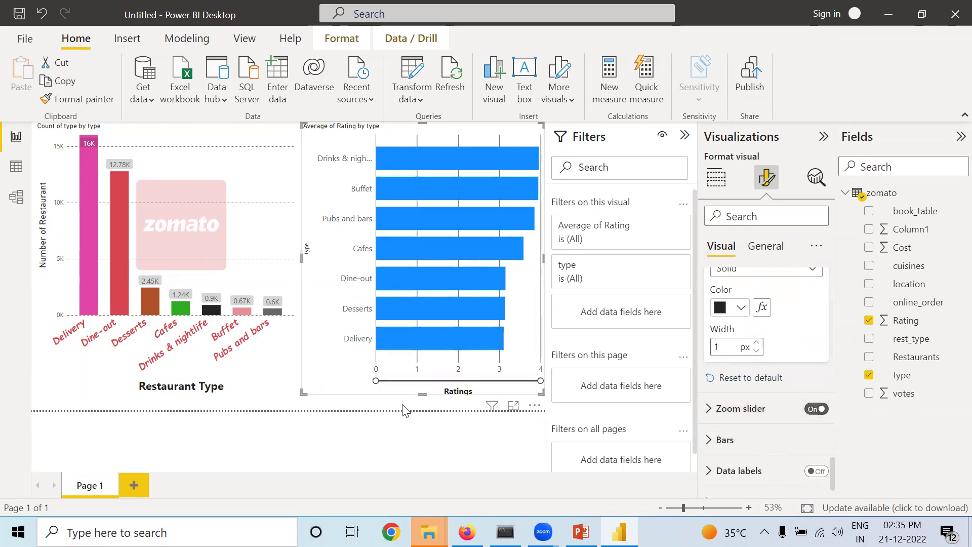
mouse_move(379, 383)
left_mouse_down()
mouse_move(522, 381)
mouse_move(375, 380)
left_mouse_up()
left_click(809, 409)
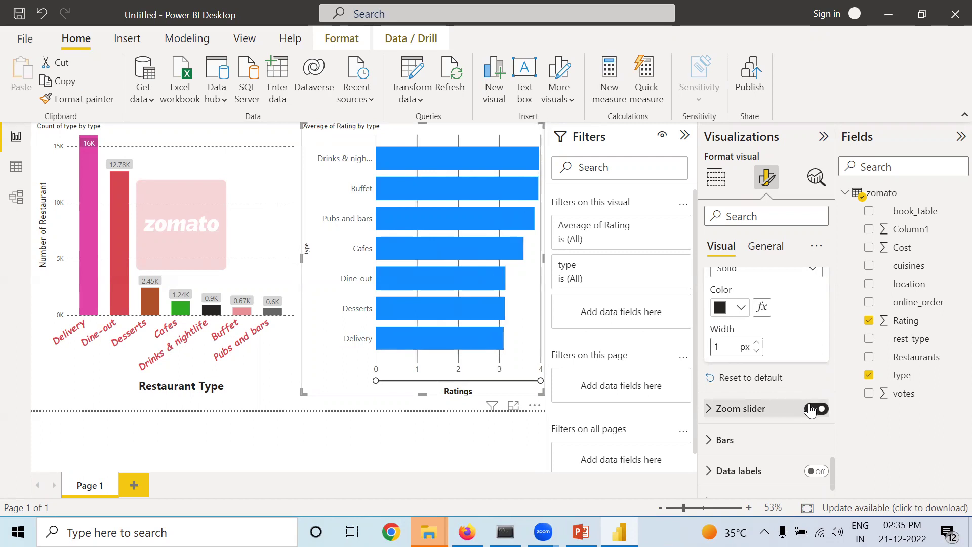
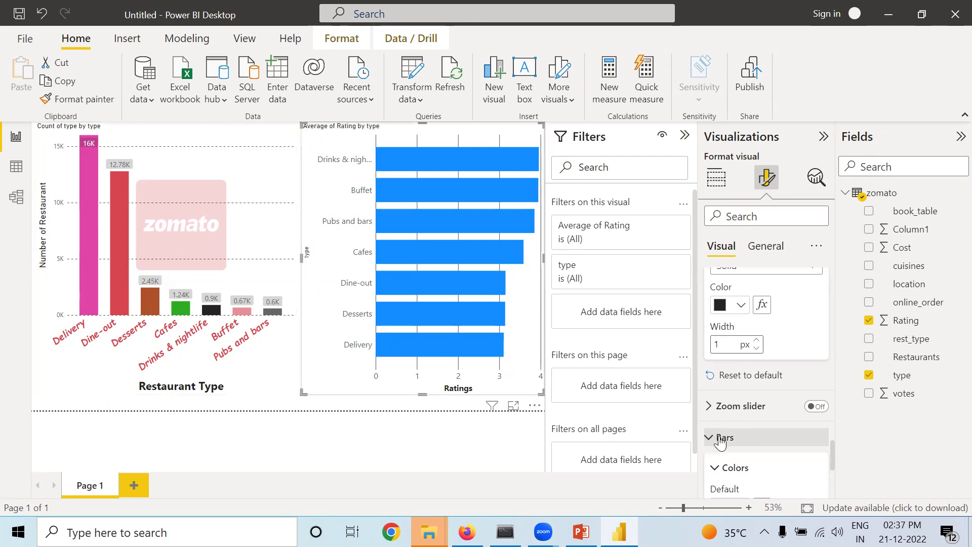
Show individual colors for all bars, coloring Drinks & nightlife near-black and Buffet light pink
left_click(817, 428)
scroll(779, 462, "down", 2)
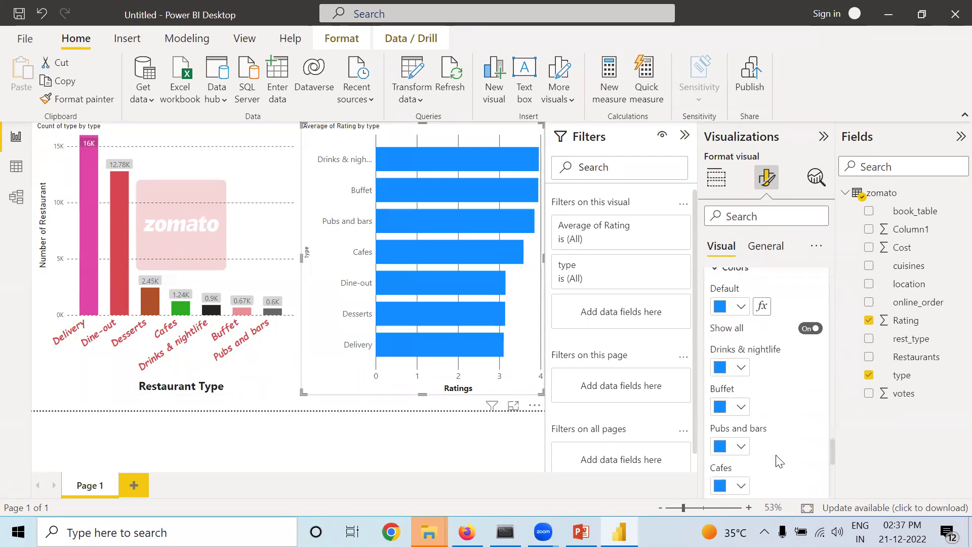
left_click(739, 365)
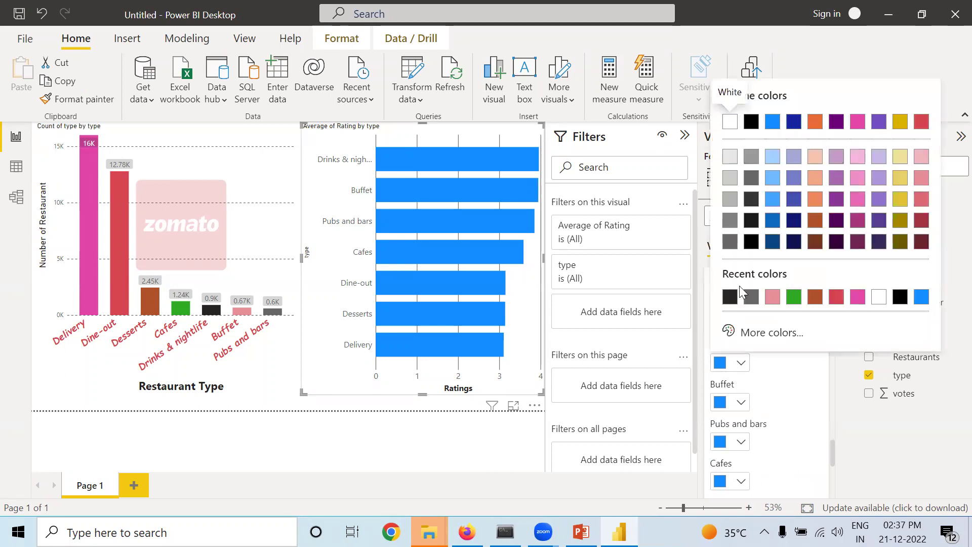
left_click(729, 297)
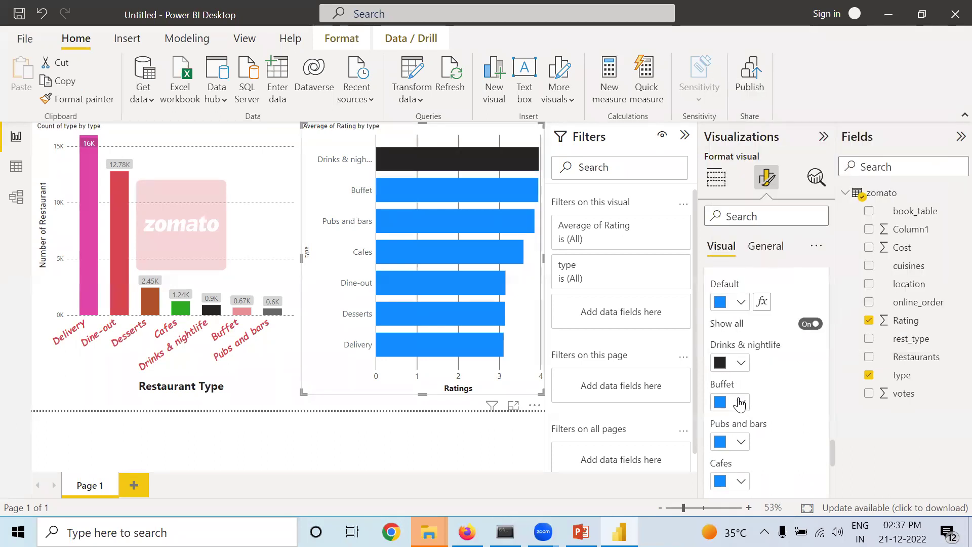
left_click(741, 403)
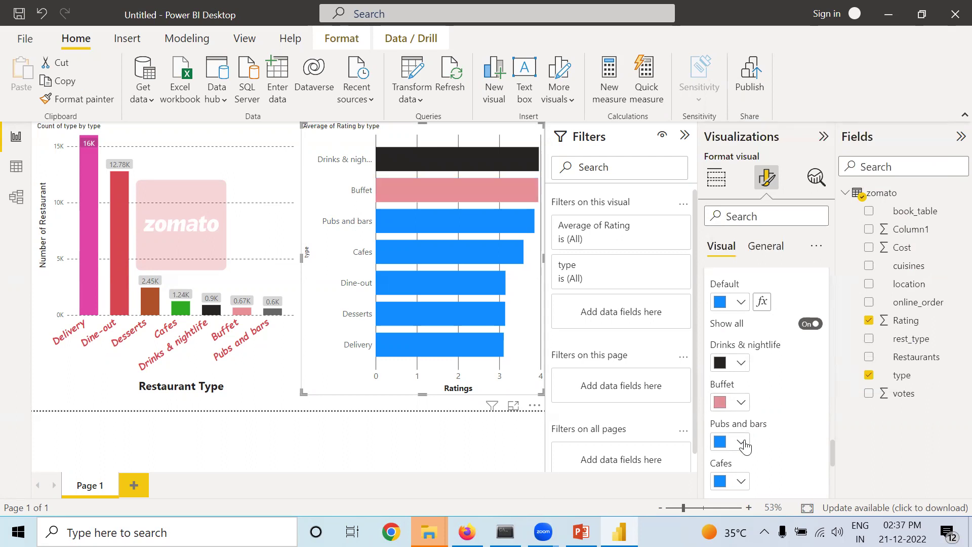
Color the Pubs and bars bar dark gray and the Cafes bar green
left_click(741, 443)
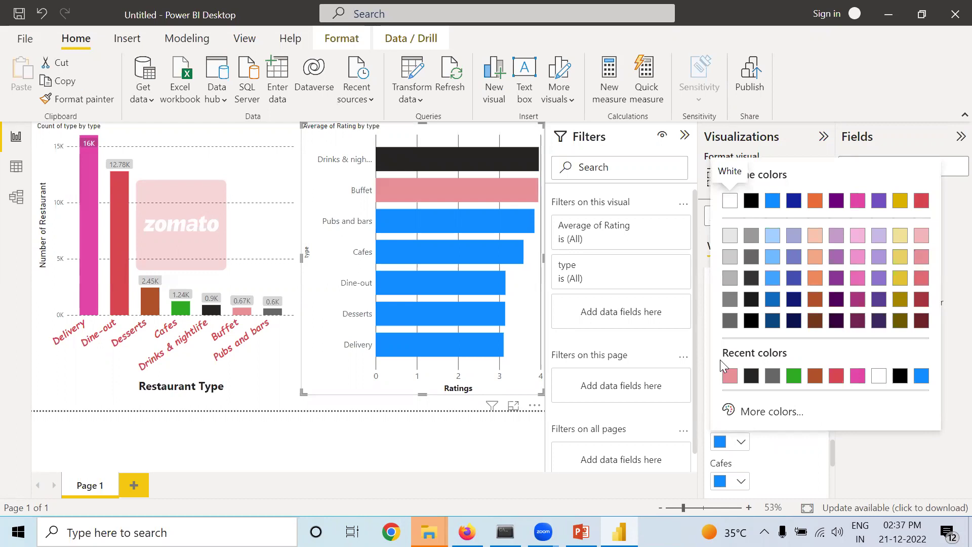
left_click(908, 472)
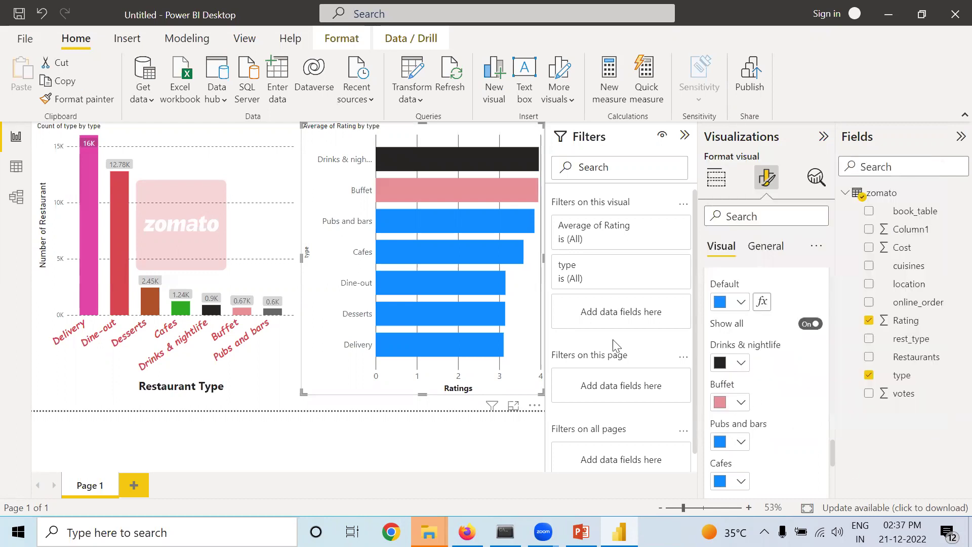
left_click(742, 442)
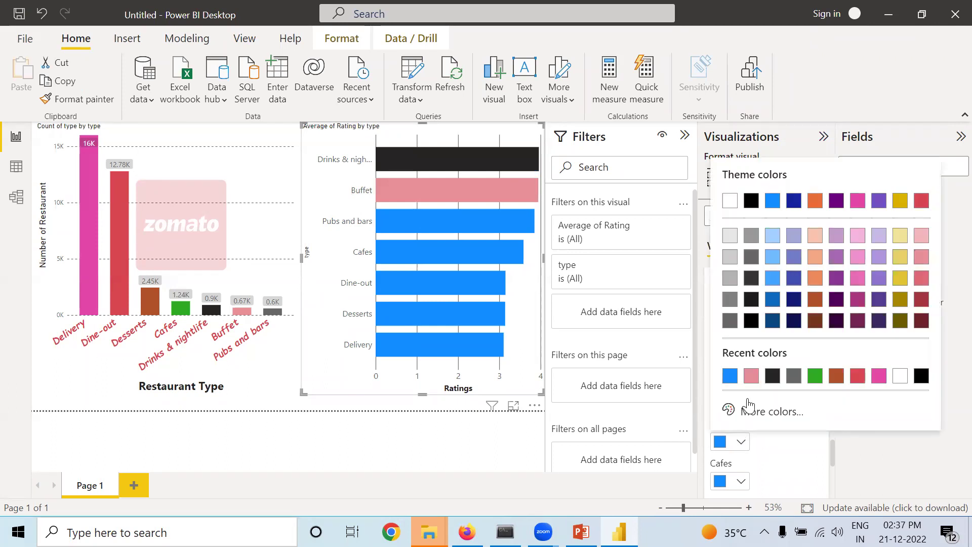
left_click(791, 377)
left_click(742, 481)
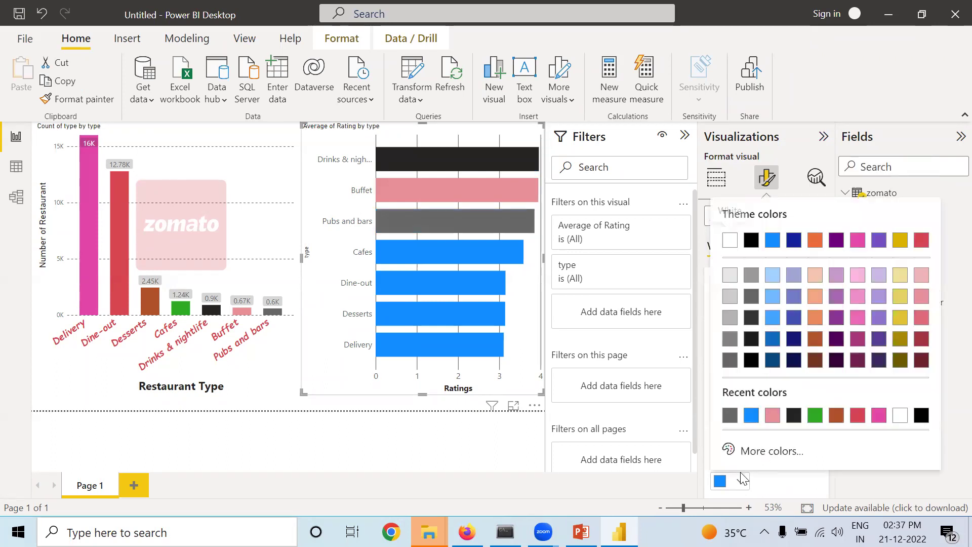
left_click(814, 416)
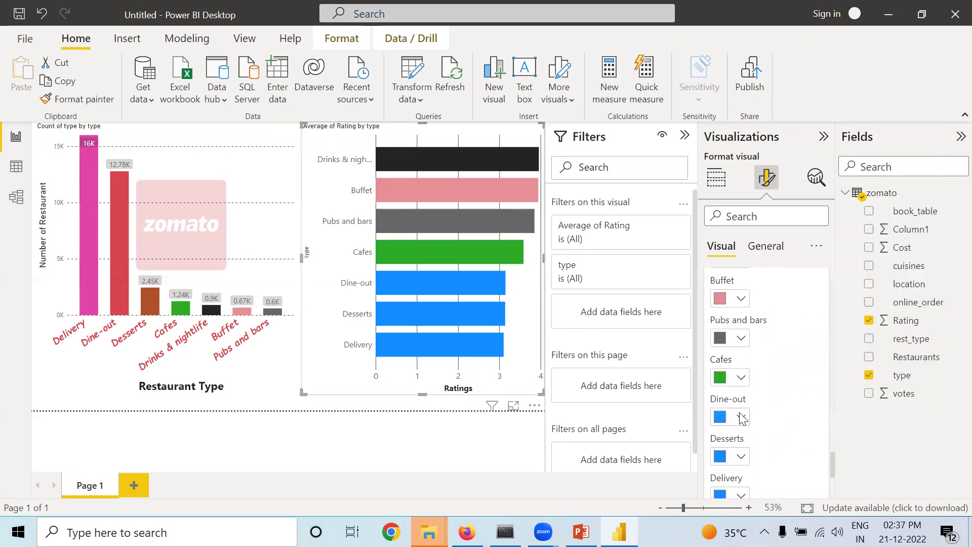
Color the Dine-out bar red #D64550, the Desserts bar brown and the Delivery bar magenta pink
left_click(740, 417)
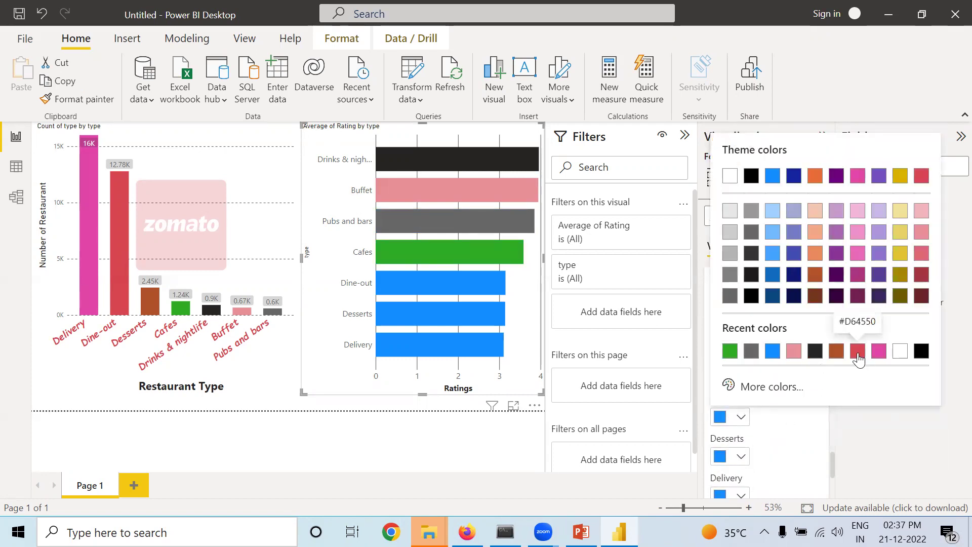
left_click(858, 350)
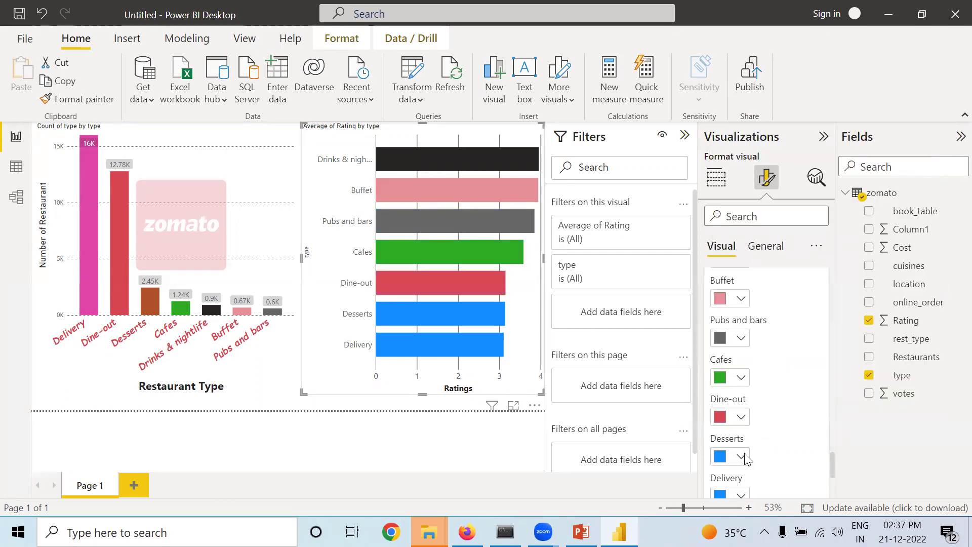
left_click(741, 457)
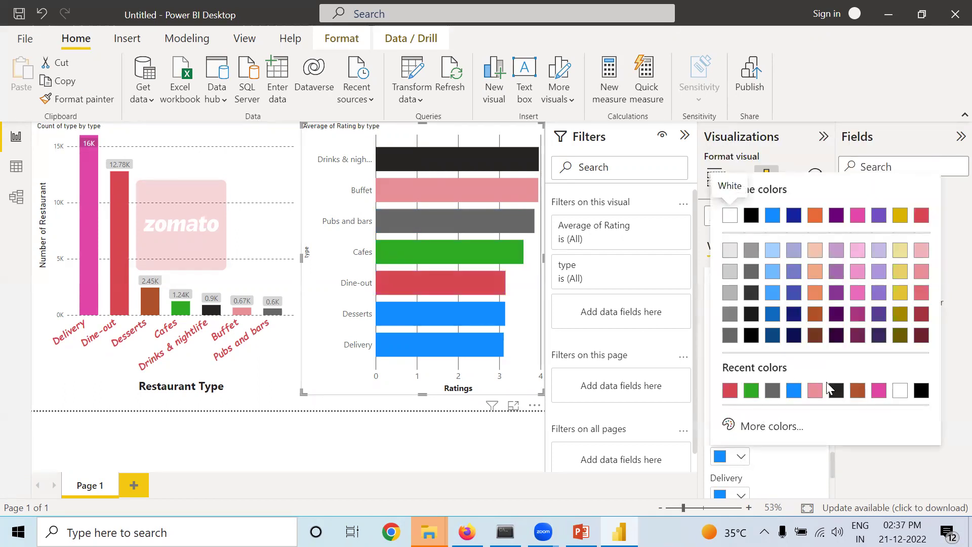
left_click(858, 390)
scroll(742, 458, "down", 2)
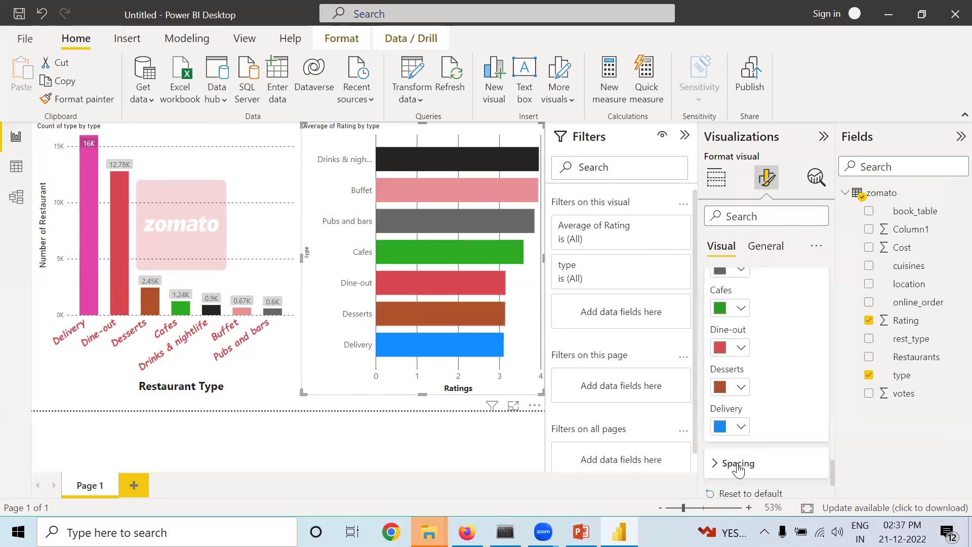
left_click(740, 428)
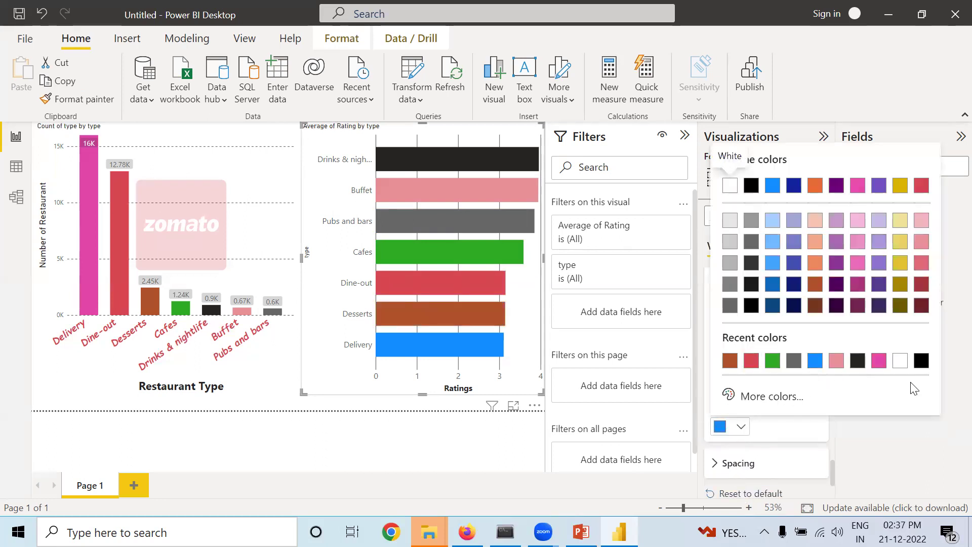
left_click(880, 362)
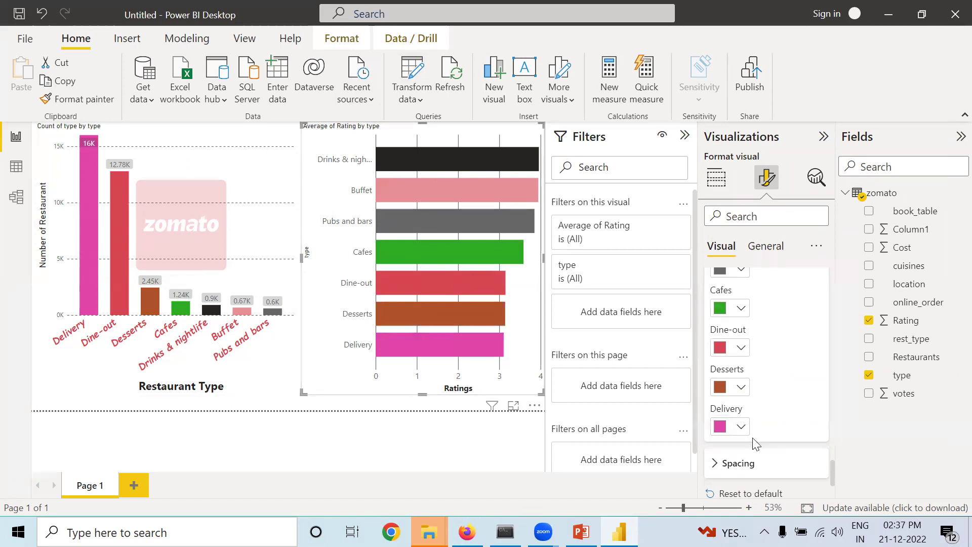
Set the inner padding between the bars to 39 px
left_click(715, 464)
scroll(765, 482, "down", 2)
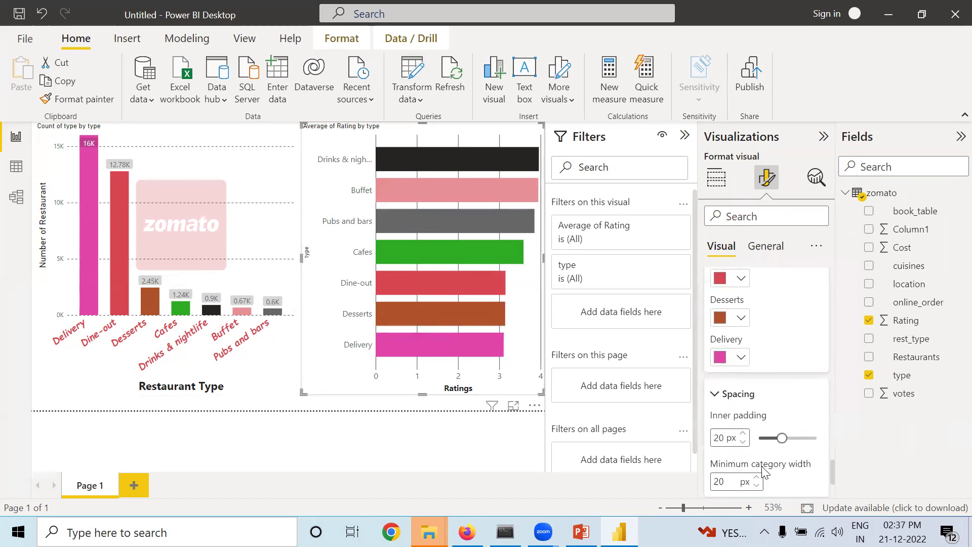
mouse_move(781, 434)
left_mouse_down()
mouse_move(771, 440)
mouse_move(798, 438)
left_mouse_up()
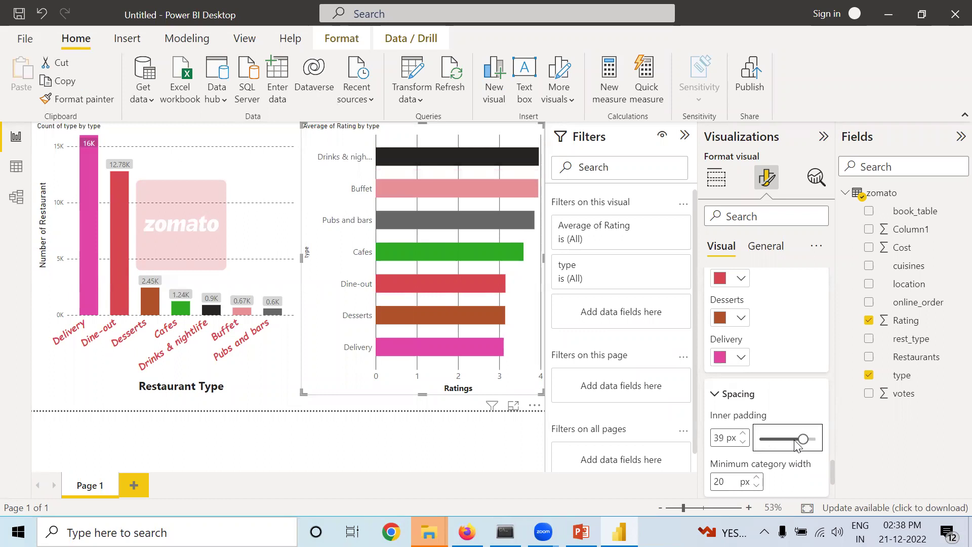
Turn on data labels for the bar chart and set their values' font size to 16
scroll(792, 439, "down", 3)
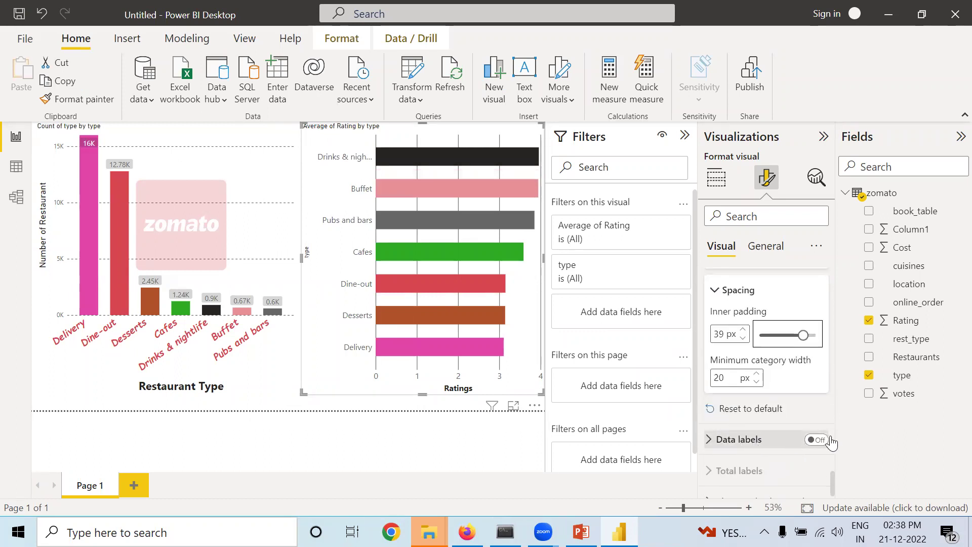
left_click(819, 441)
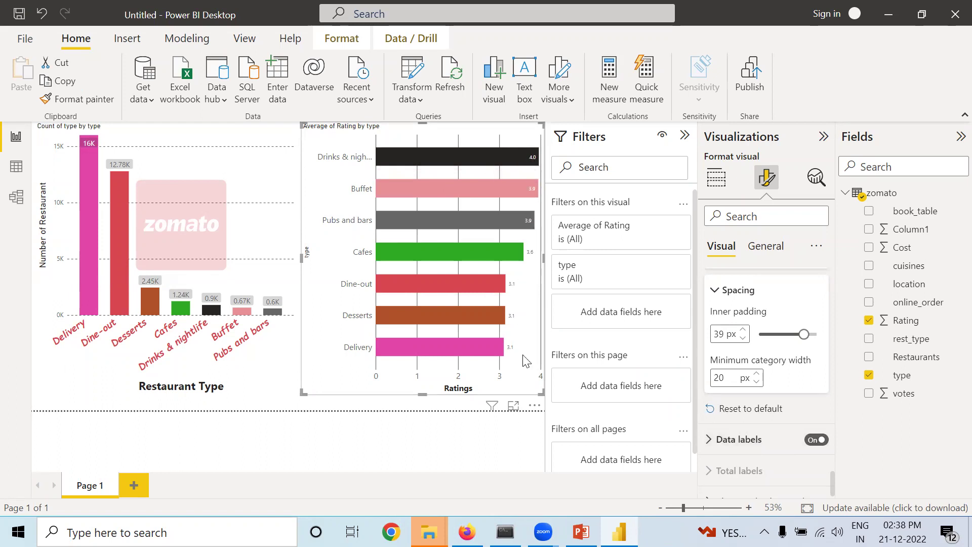
left_click(711, 442)
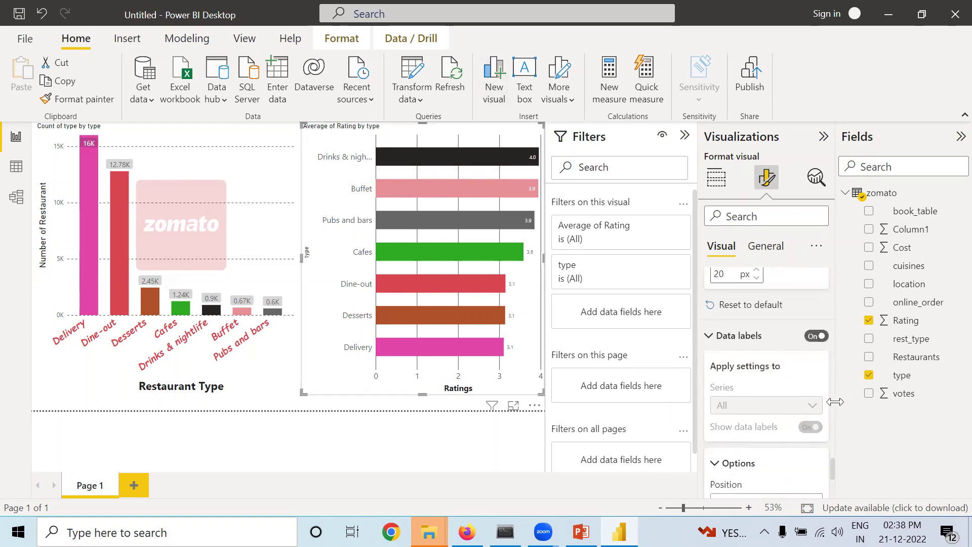
scroll(772, 446, "down", 3)
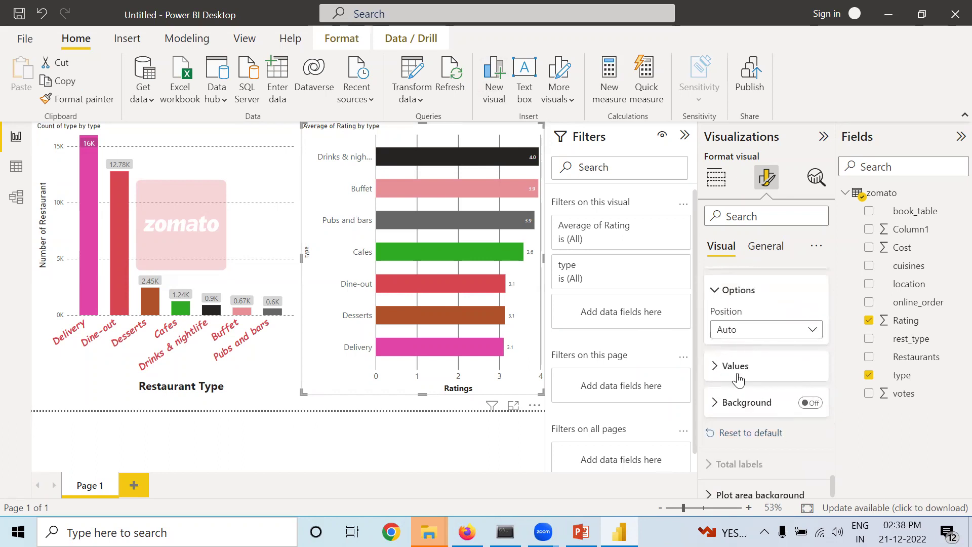
left_click(714, 367)
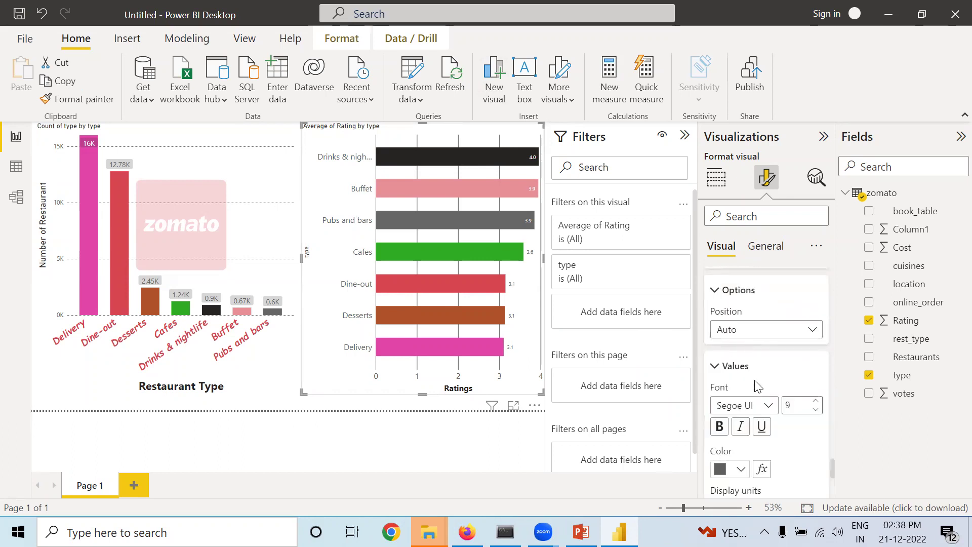
left_click(816, 403)
scroll(743, 471, "down", 2)
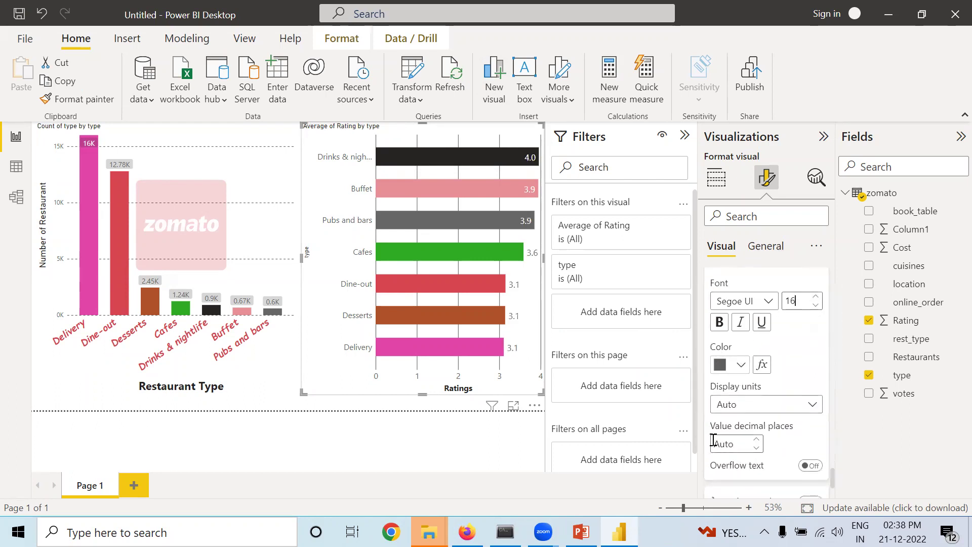
Turn on the bar chart's data label background, color it blue and set its transparency to 89%
scroll(713, 441, "down", 1)
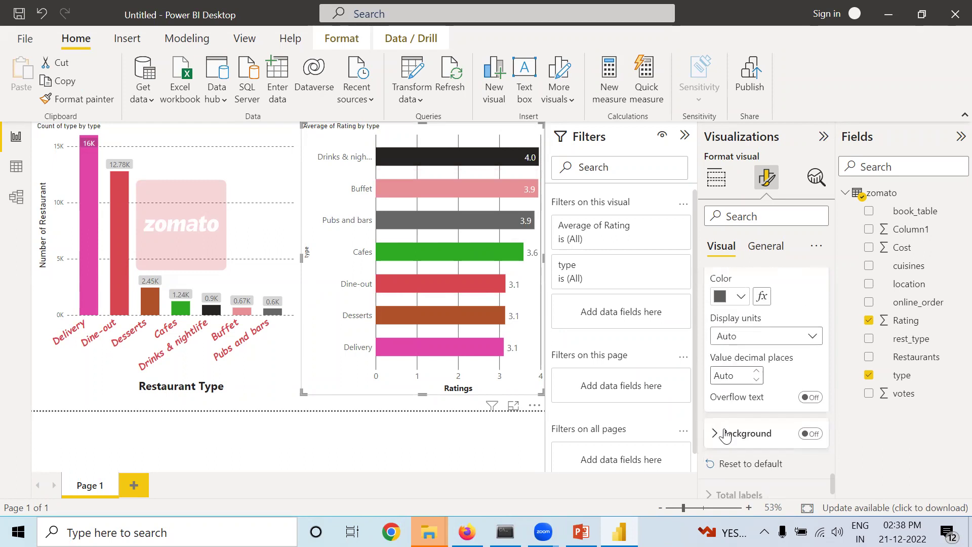
left_click(813, 434)
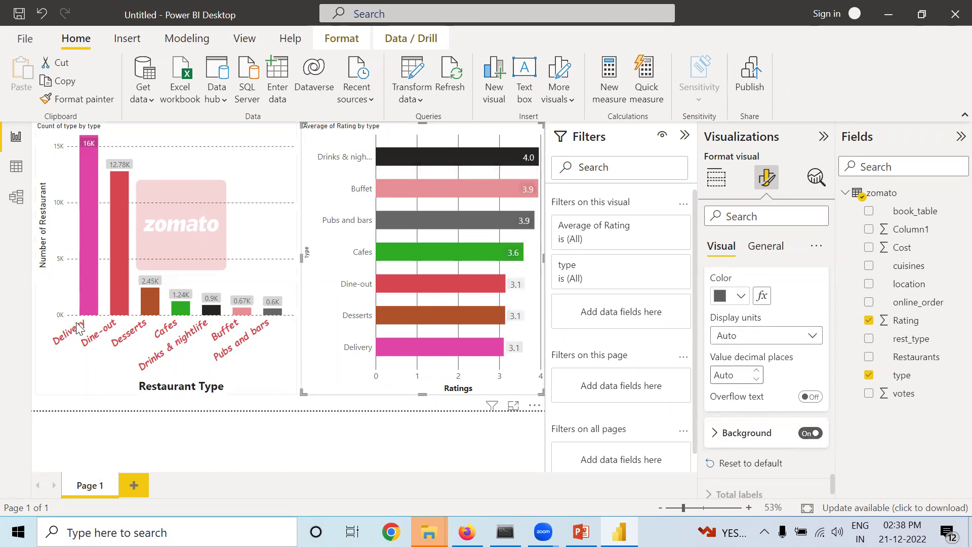
left_click(713, 434)
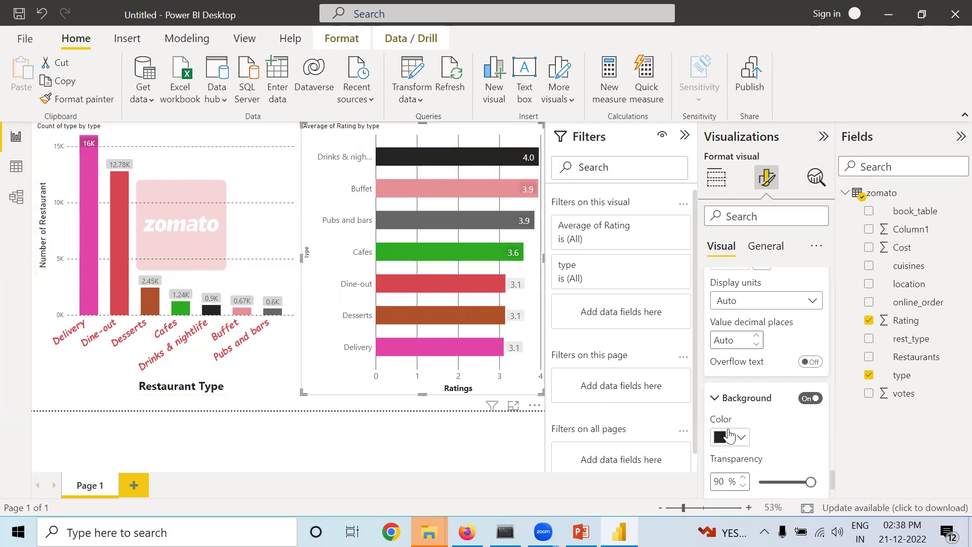
left_click(741, 439)
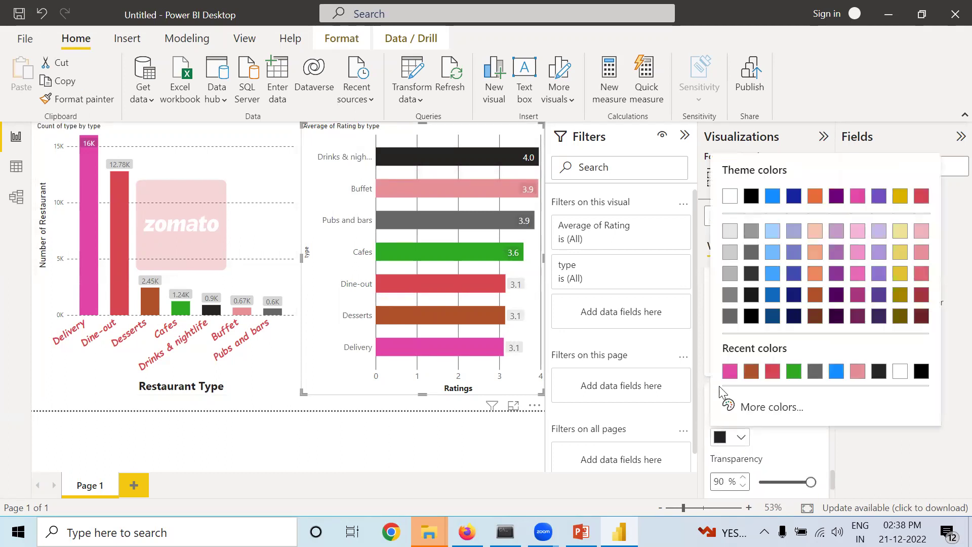
left_click(834, 373)
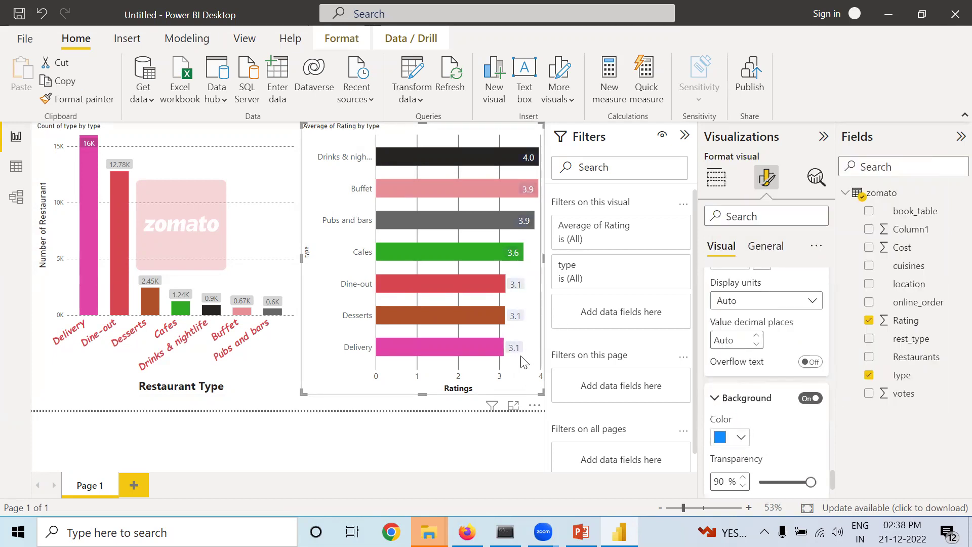
scroll(762, 425, "down", 3)
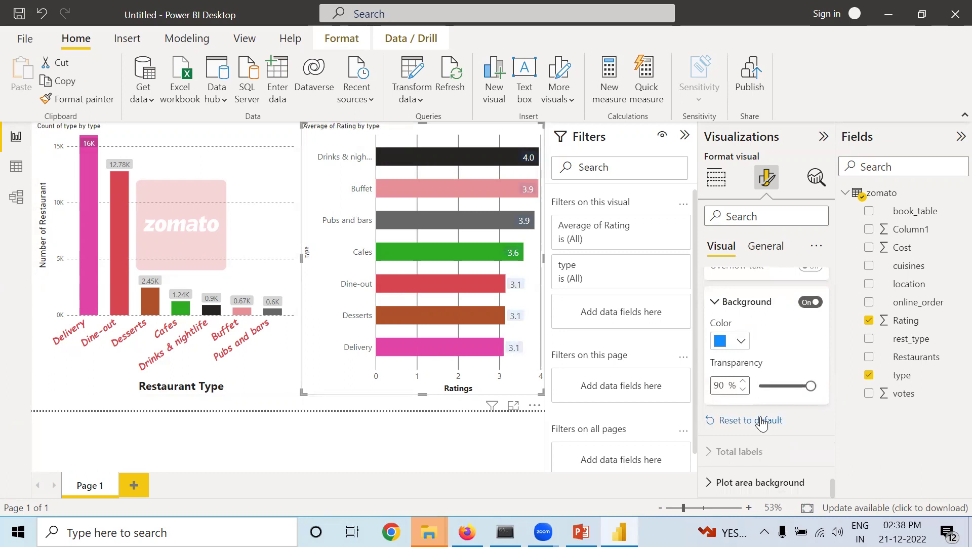
mouse_move(810, 383)
left_mouse_down()
mouse_move(779, 387)
mouse_move(809, 387)
left_mouse_up()
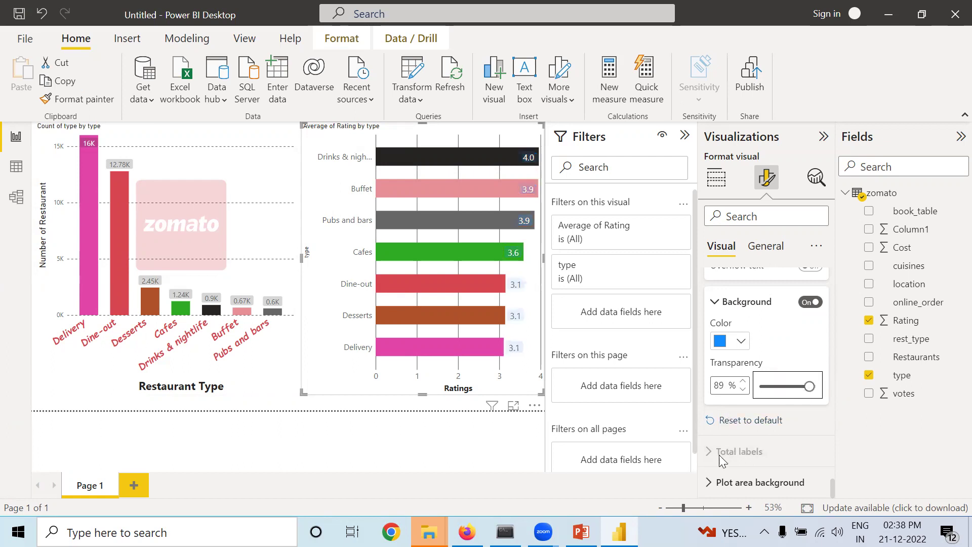
Add the picture 1592 from the Downloads folder as the bar chart's plot area background
left_click(710, 485)
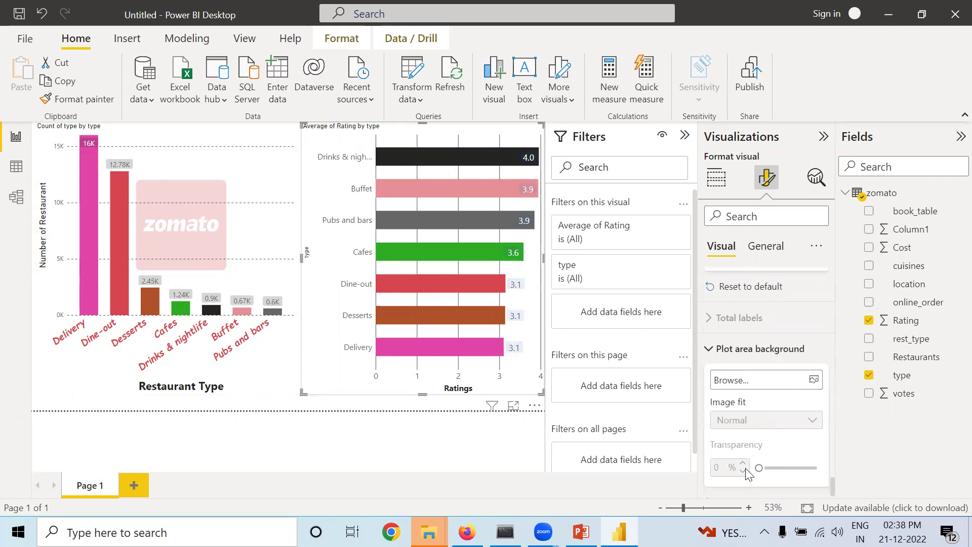
left_click(783, 377)
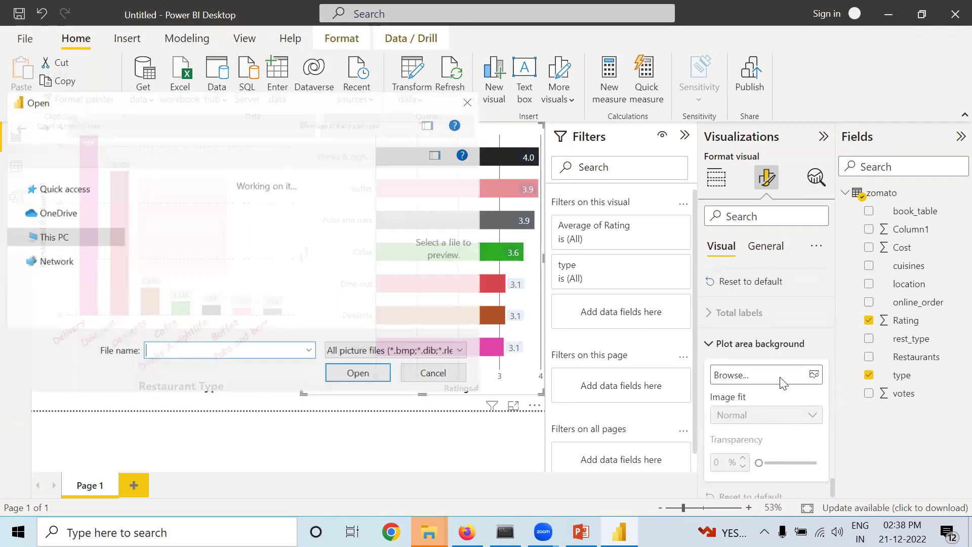
left_click_drag(396, 190, 393, 329)
left_click(358, 281)
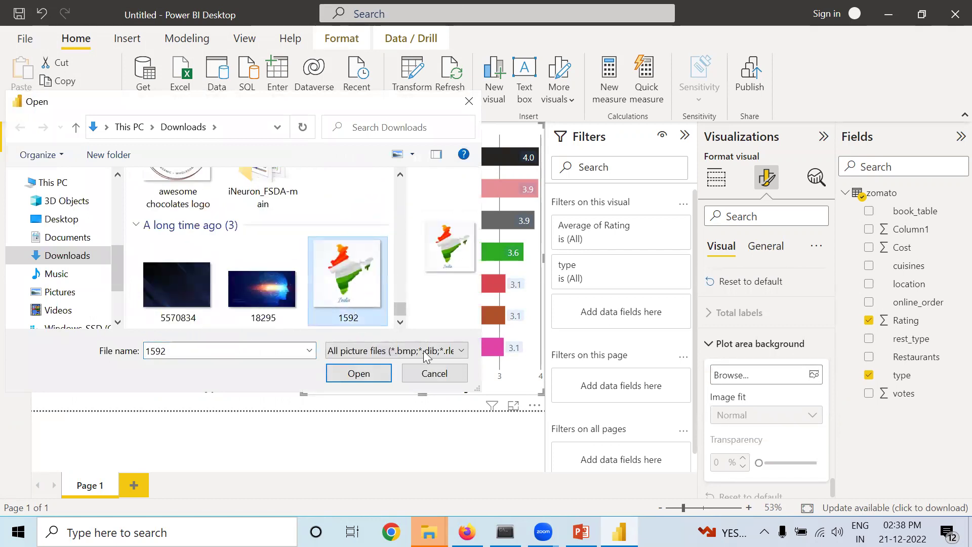
left_click(367, 371)
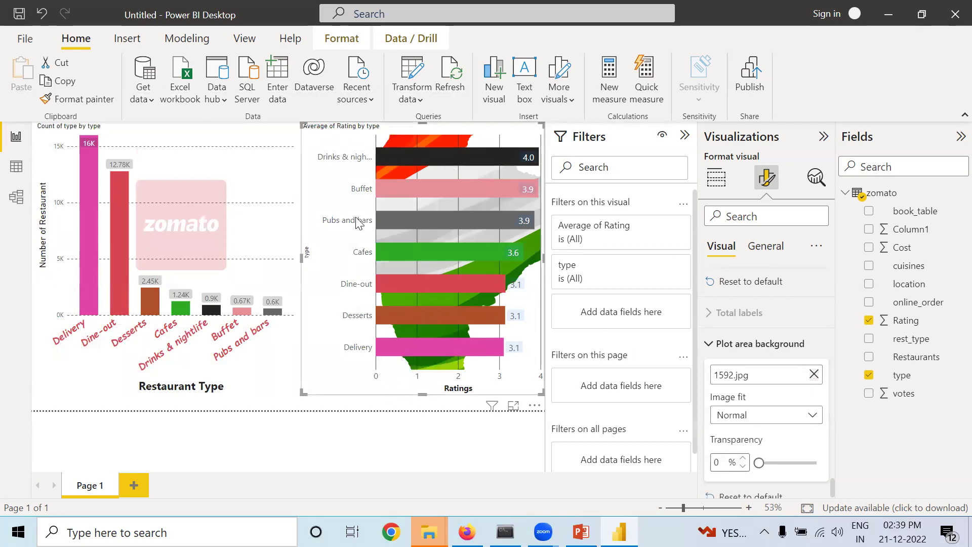
Set the plot area background's image fit to Fit and its transparency to 62%
left_click(800, 423)
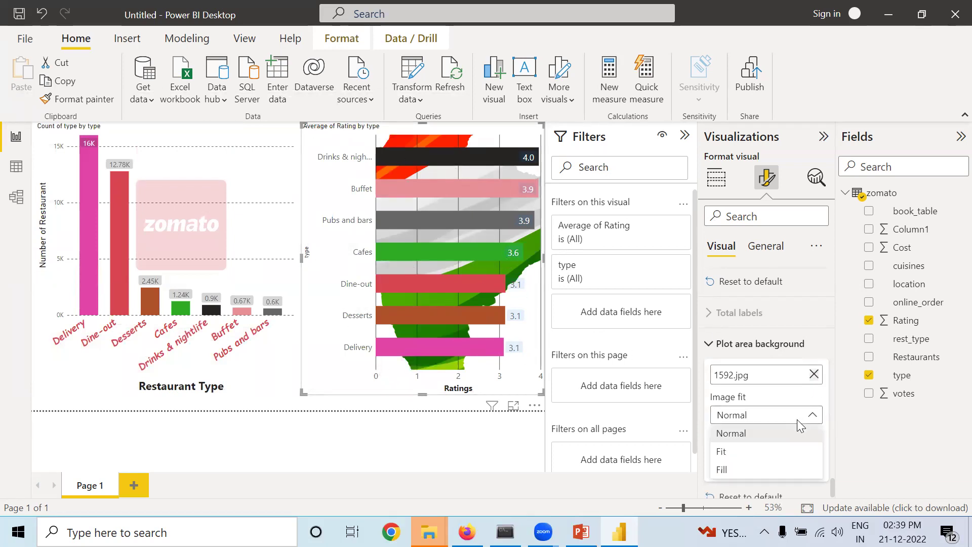
left_click(742, 457)
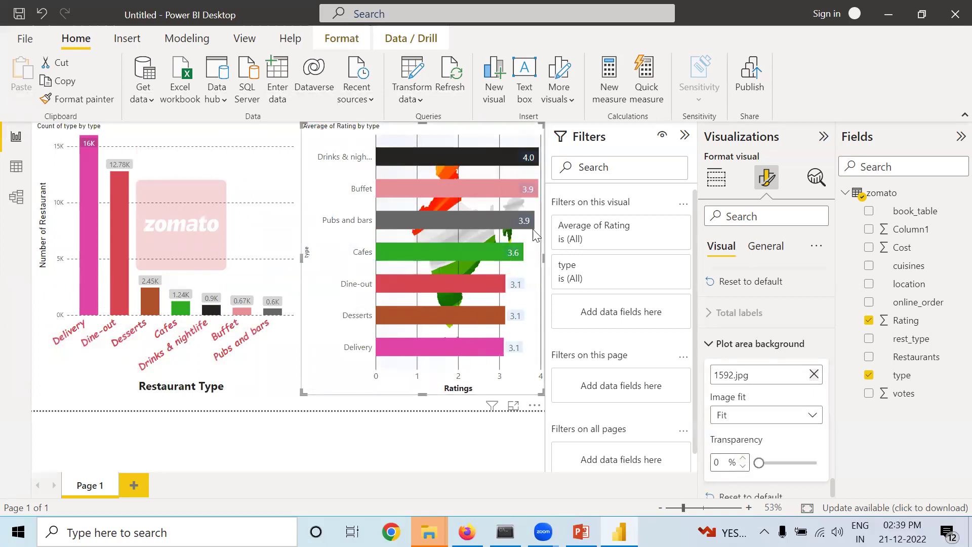
left_click_drag(759, 461, 793, 463)
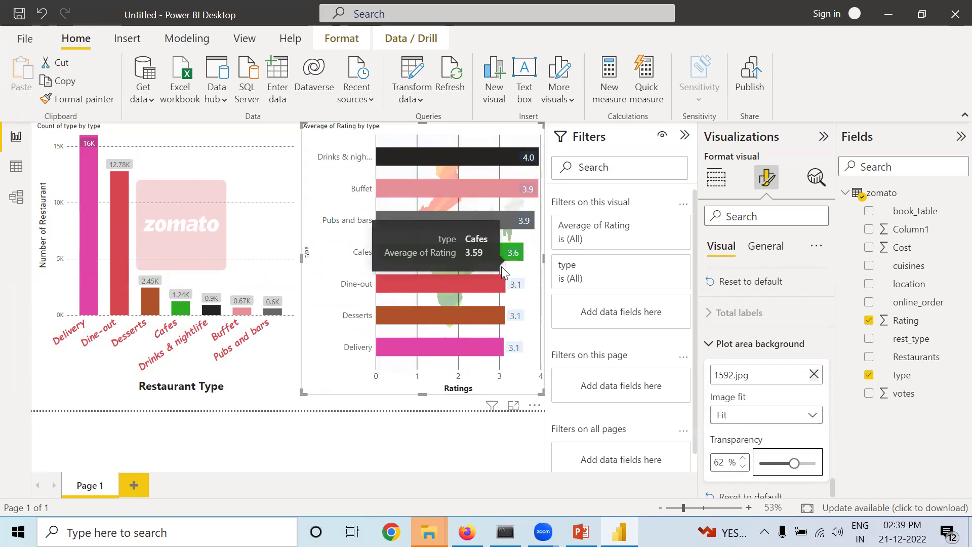
left_click(446, 451)
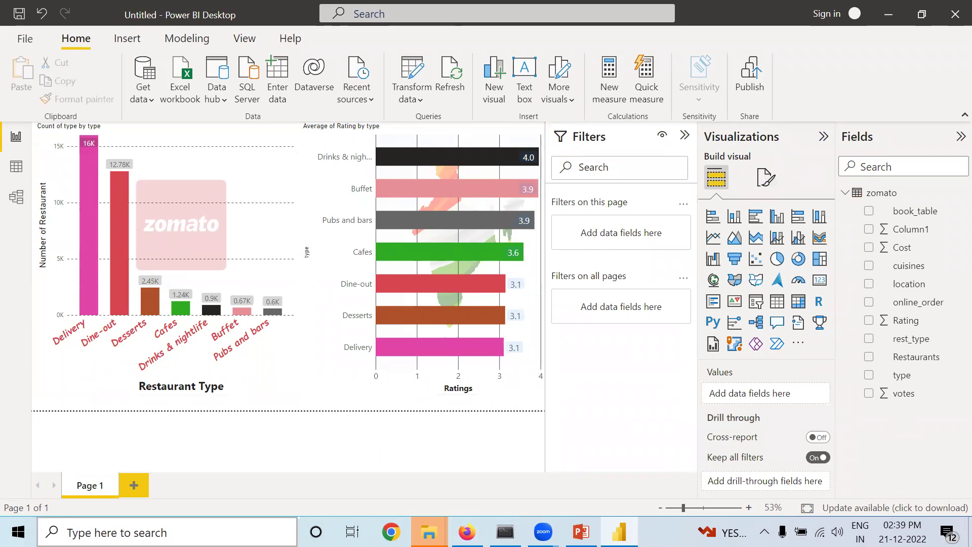
Add a second report page with a pie chart and enlarge the chart to about half the page width
left_click(133, 487)
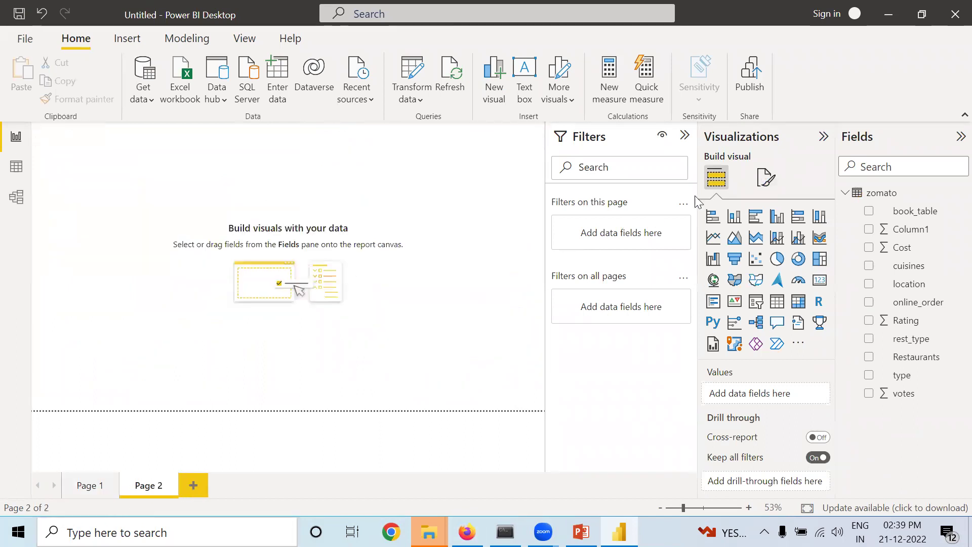
left_click(778, 259)
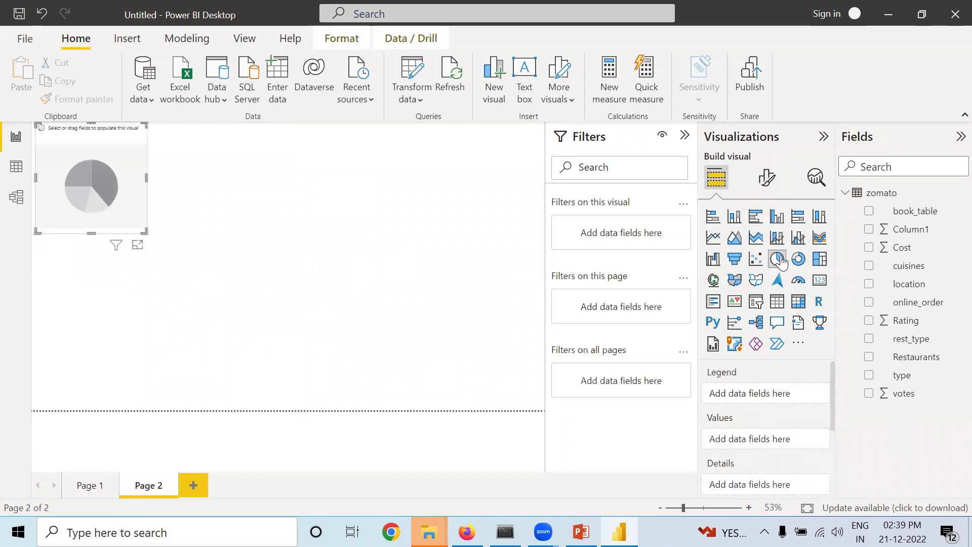
left_click_drag(145, 232, 179, 279)
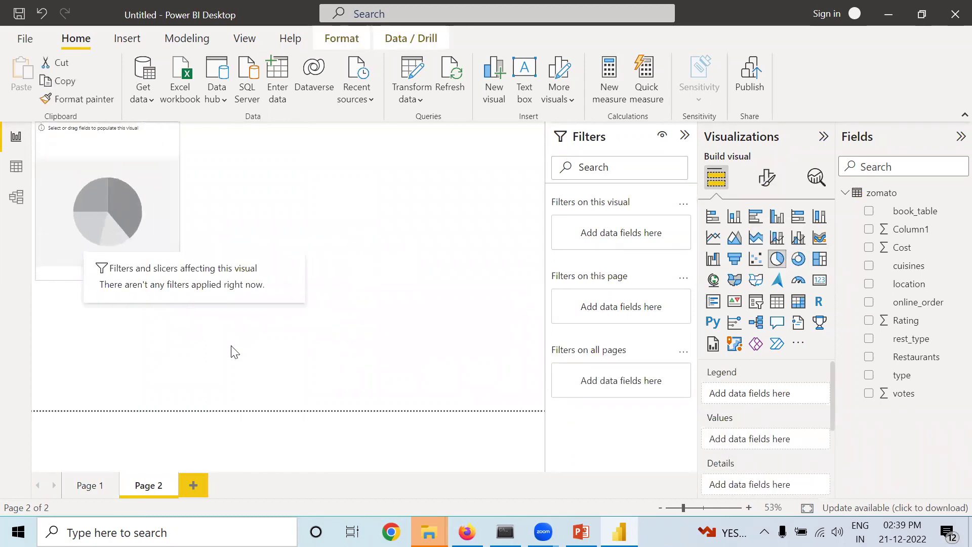
left_click_drag(234, 352, 281, 371)
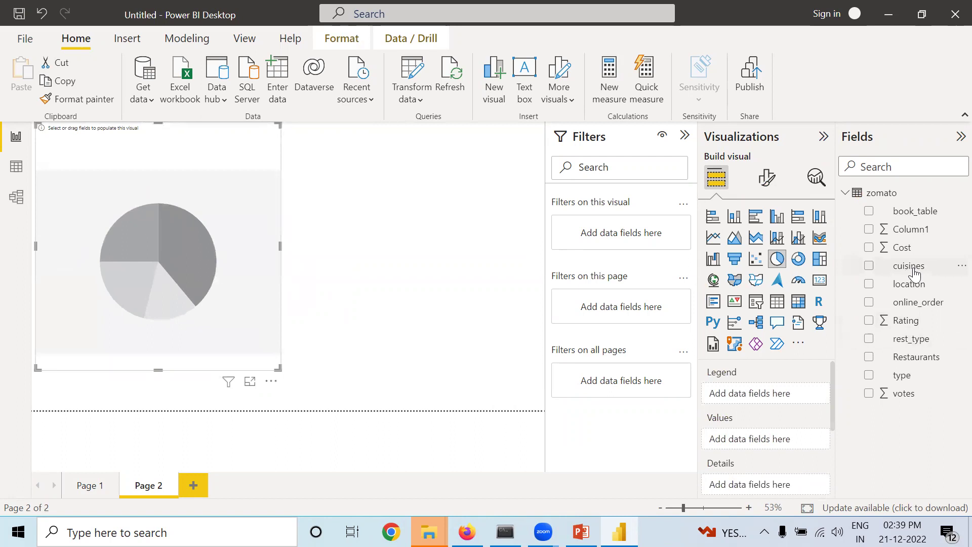
Assign location as the pie chart's legend and Cost as its values
left_click_drag(921, 290, 738, 391)
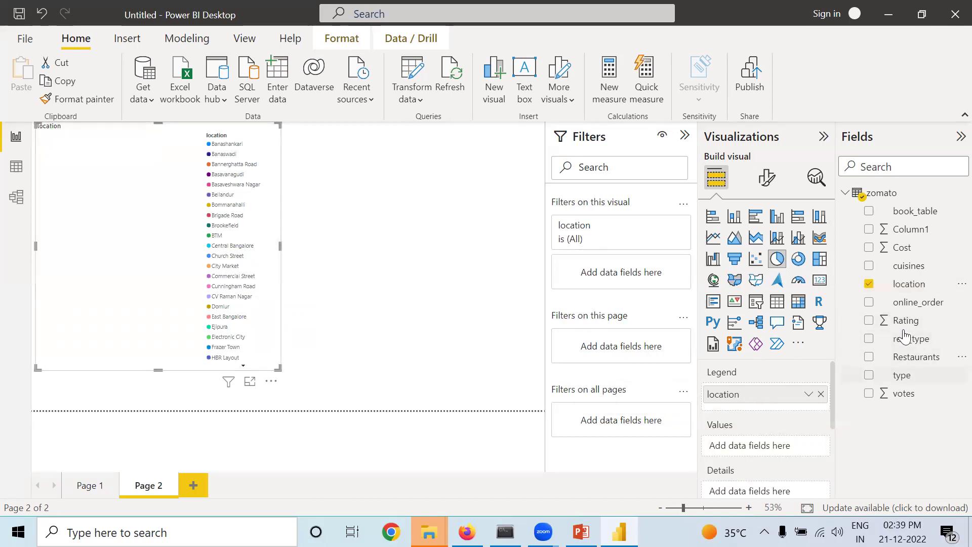
left_click_drag(902, 248, 759, 447)
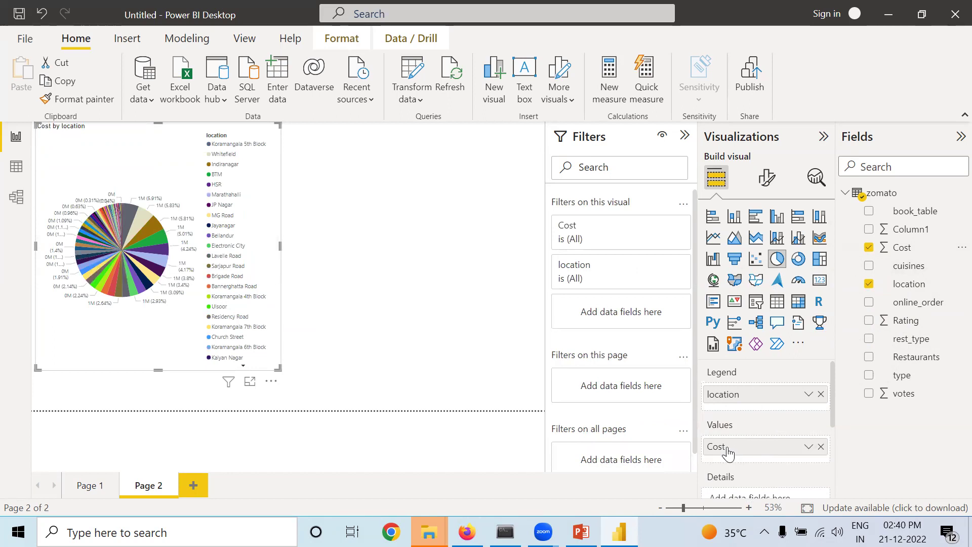
Try book_table instead of location as the pie chart's legend
left_click(820, 394)
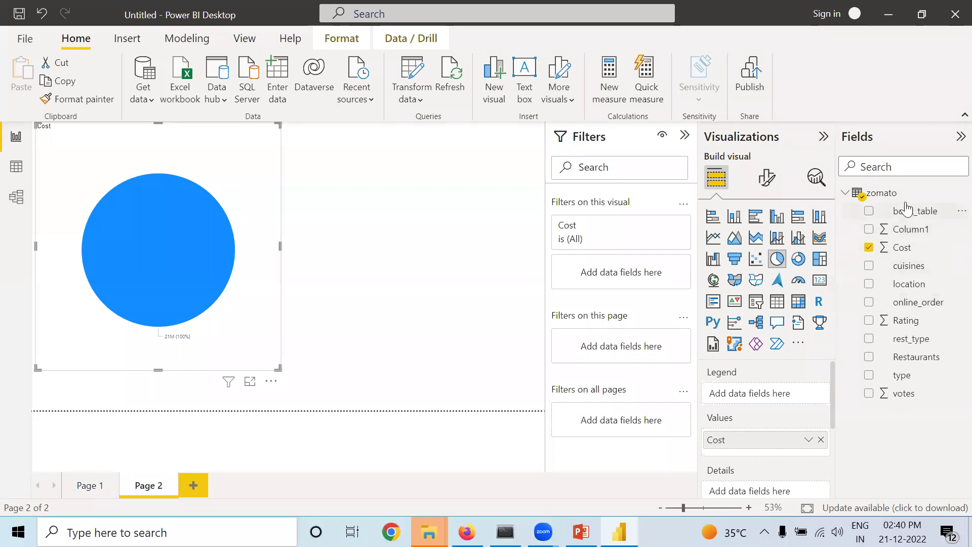
left_click_drag(907, 209, 767, 394)
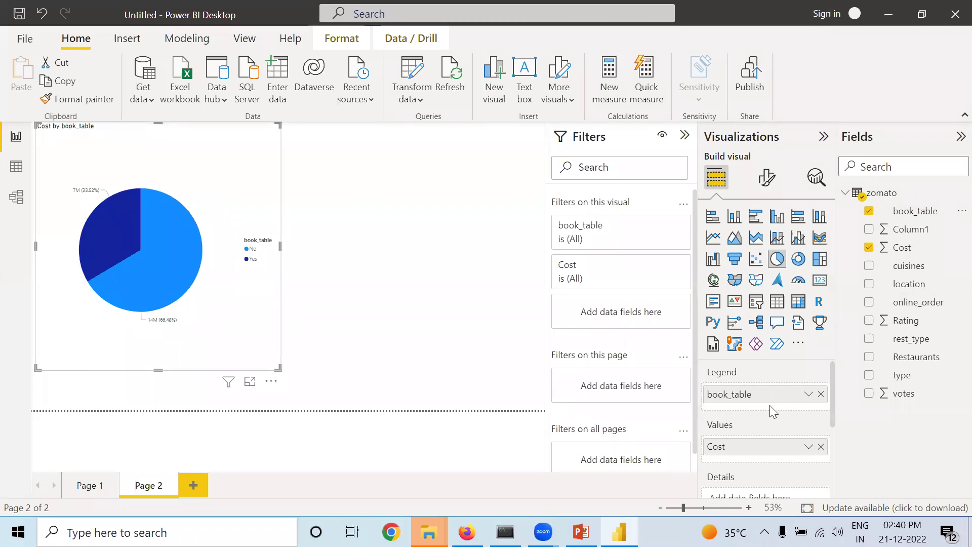
Replace the pie chart's legend field with type to break Cost down by restaurant type
left_click(821, 395)
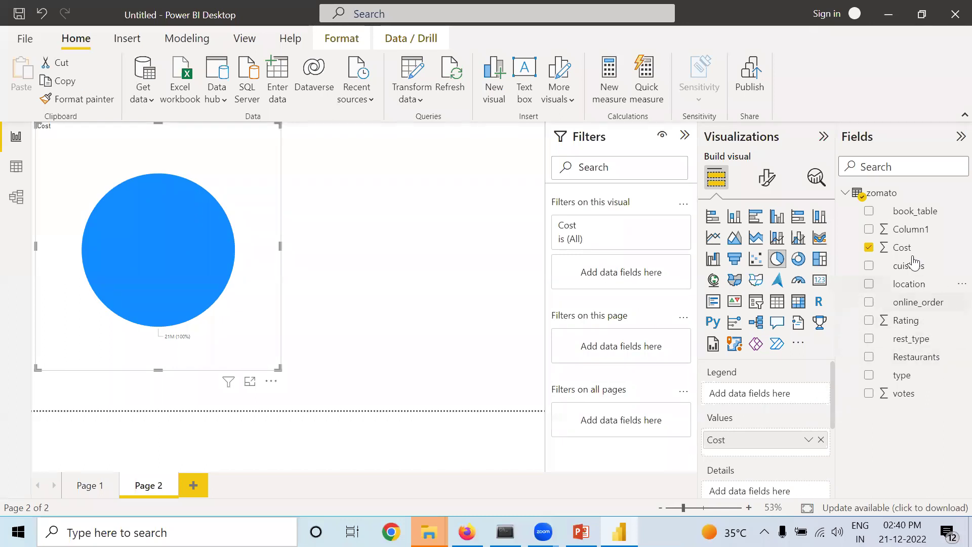
left_click_drag(917, 377, 801, 394)
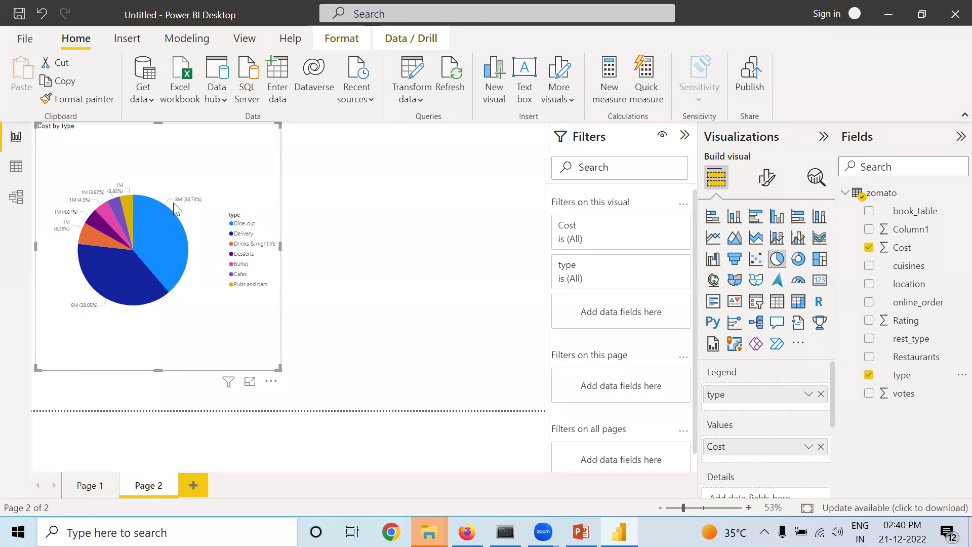
left_click(411, 202)
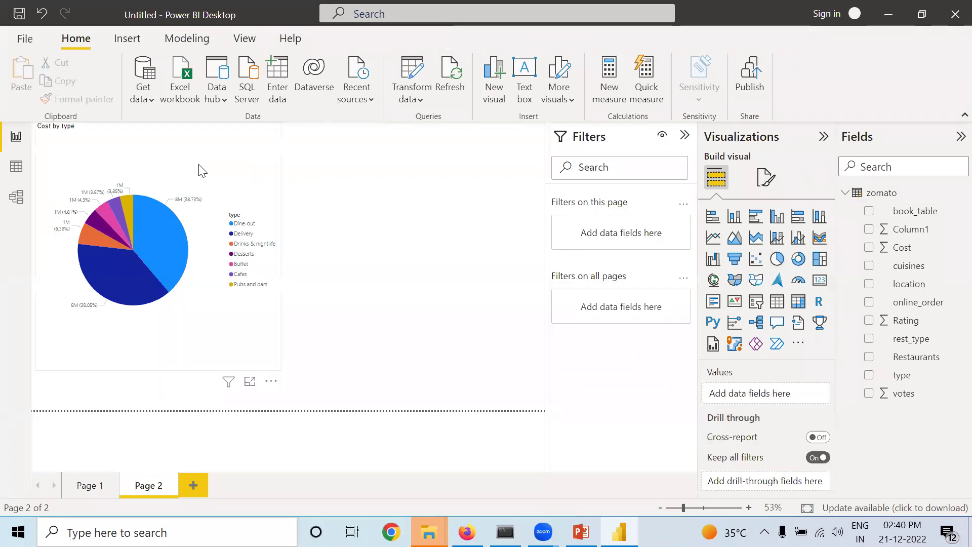
Try the pie chart's legend at Bottom left and Top right, and set its position to Center left
left_click(212, 183)
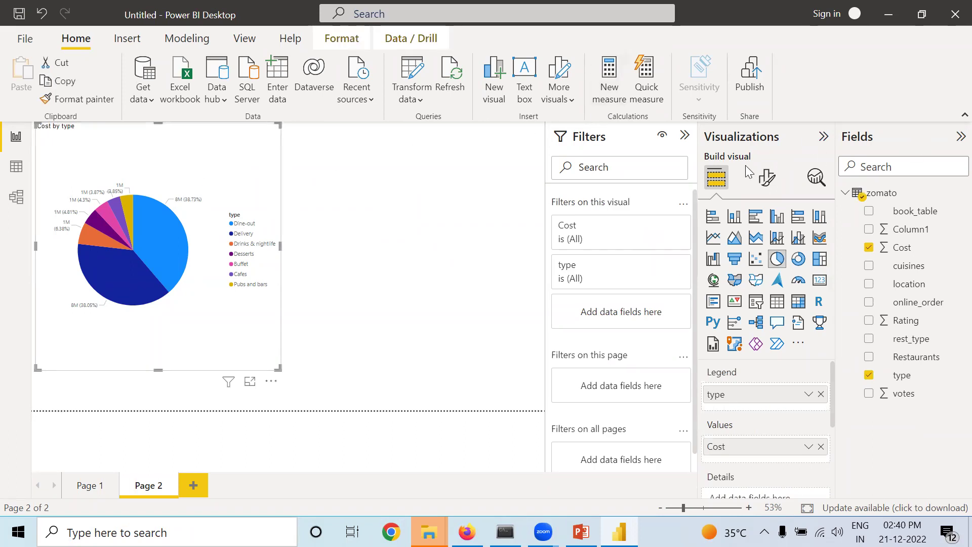
left_click(766, 178)
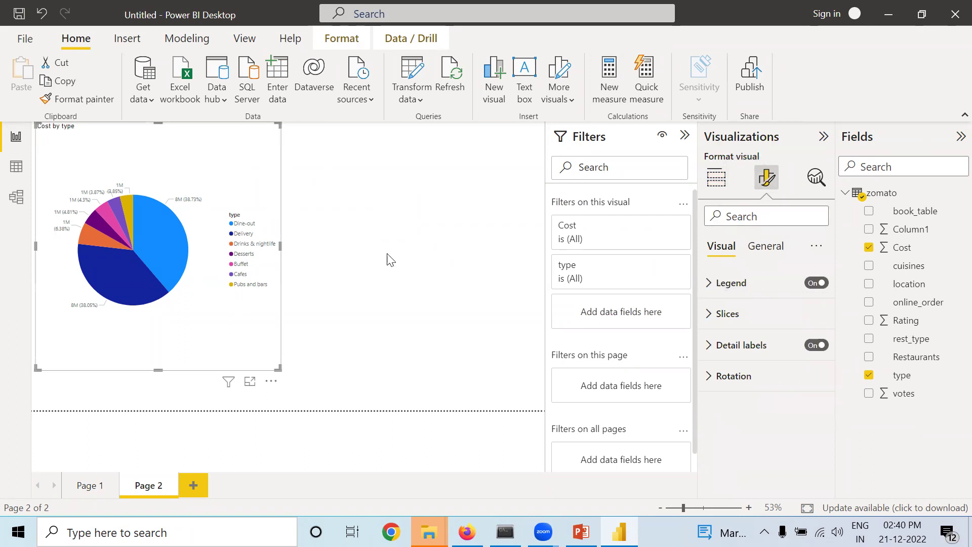
left_click(708, 286)
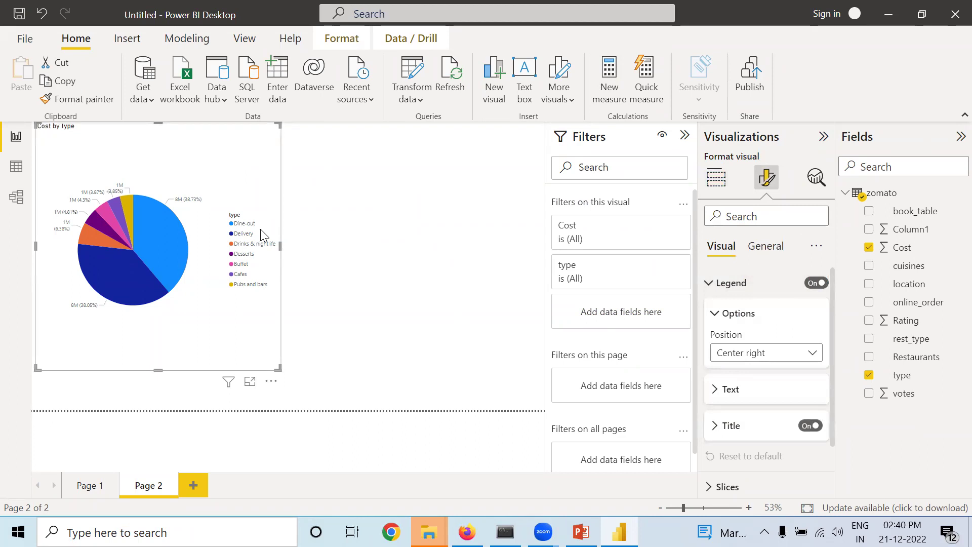
left_click(792, 357)
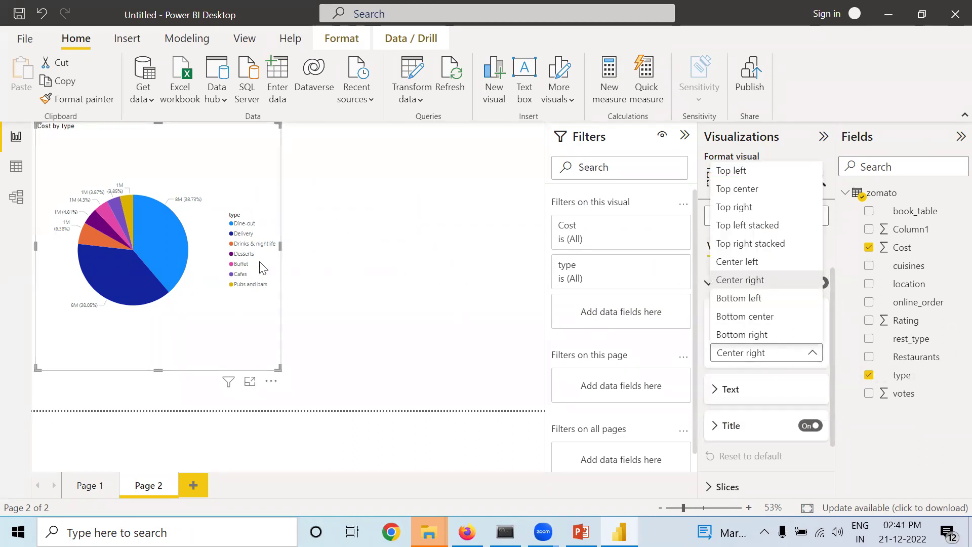
key("Escape")
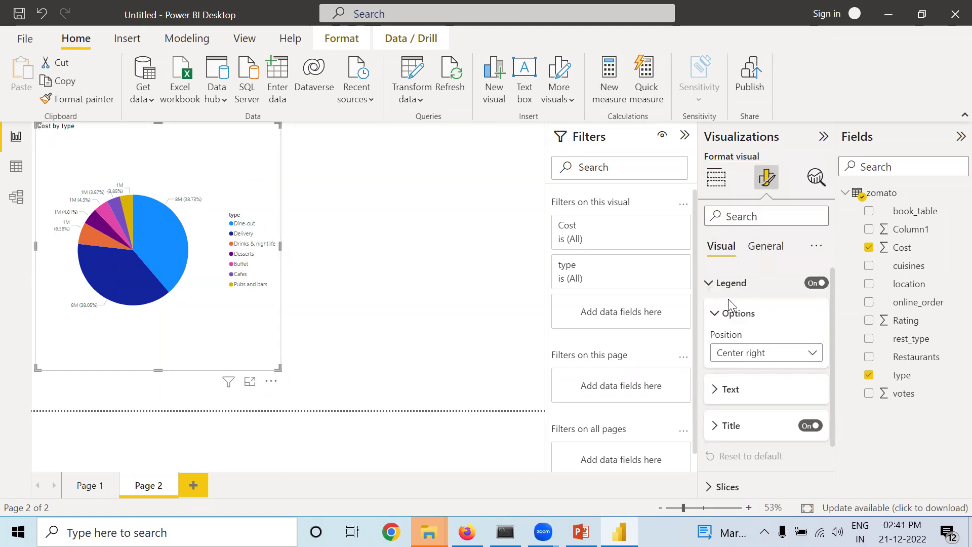
left_click(779, 362)
left_click(729, 208)
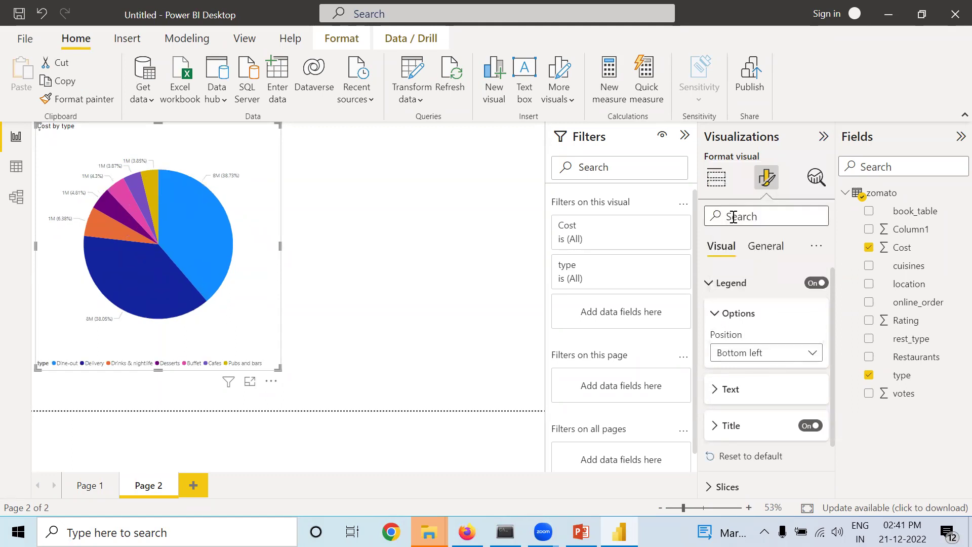
left_click(792, 350)
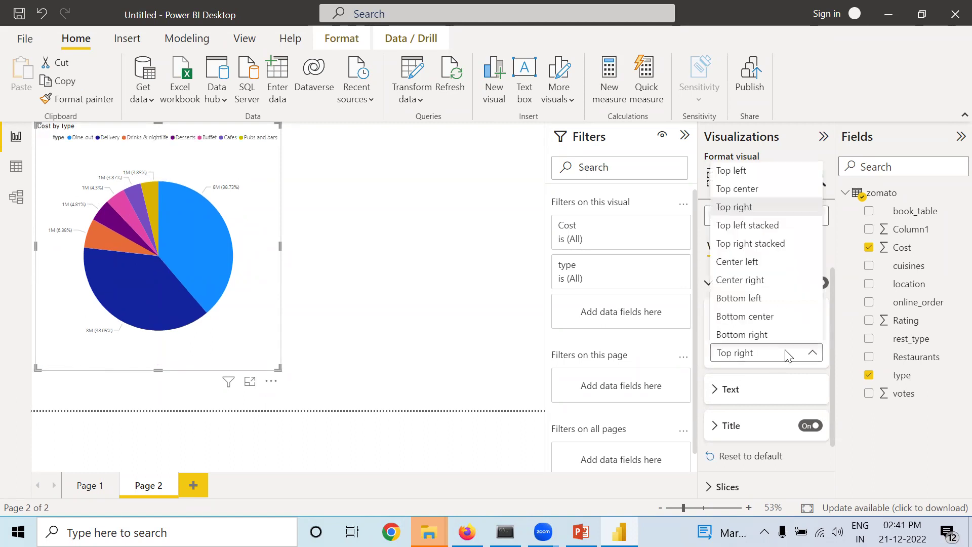
left_click(732, 264)
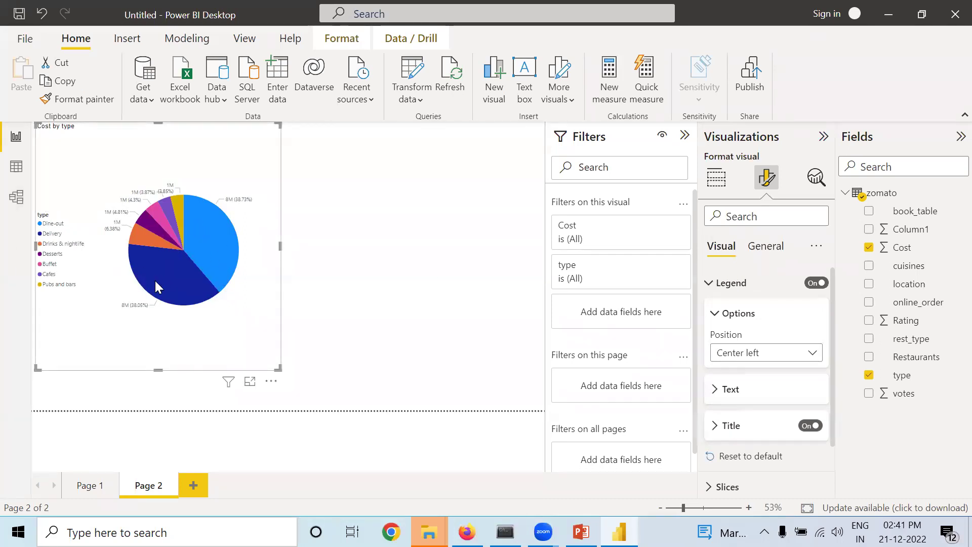
Set the pie chart's legend text to size 13, try near-black as its colour, and change it to brown
left_click(715, 390)
scroll(790, 370, "down", 2)
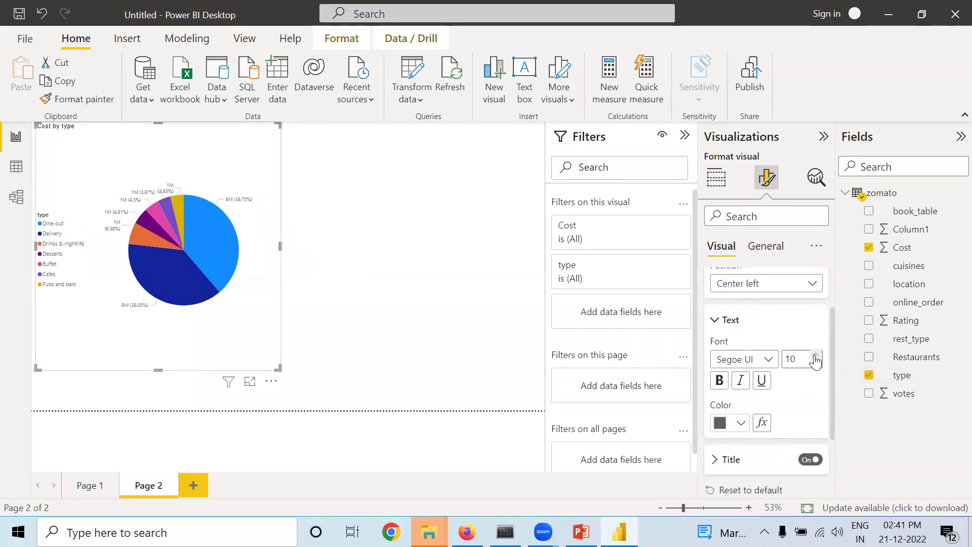
left_click(815, 355)
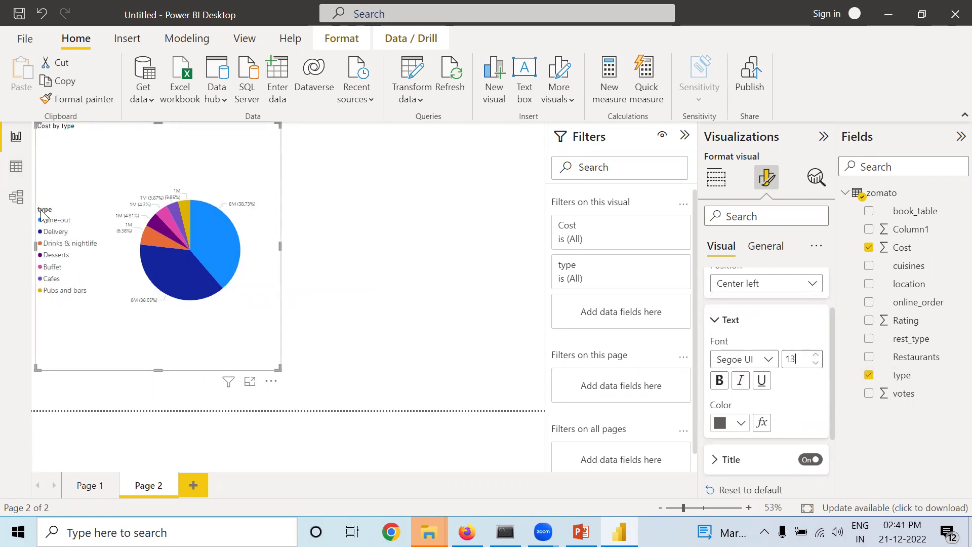
left_click(741, 423)
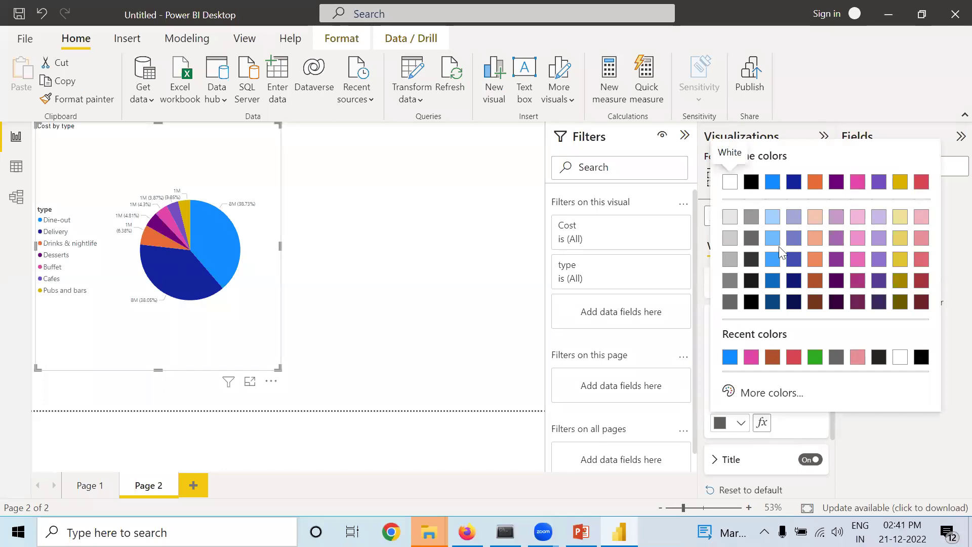
left_click(752, 281)
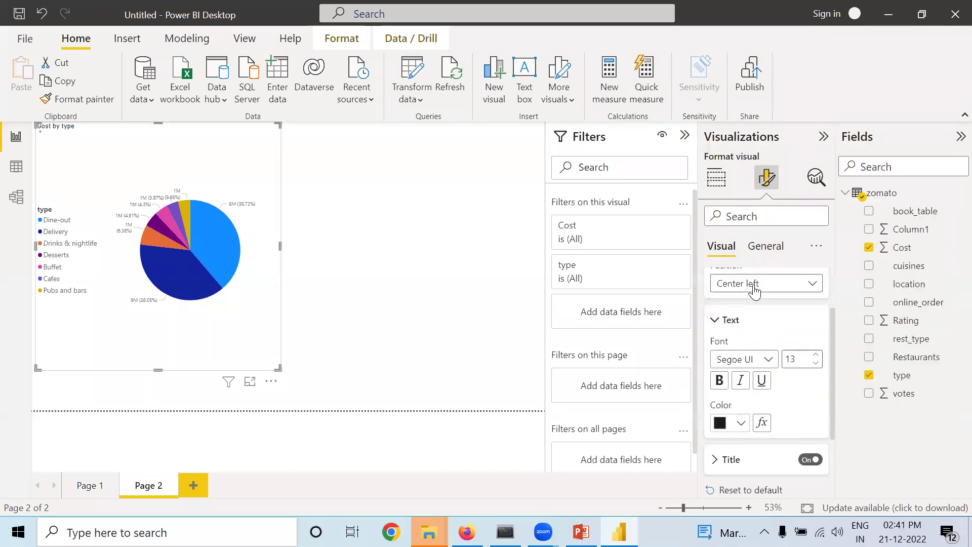
left_click(747, 423)
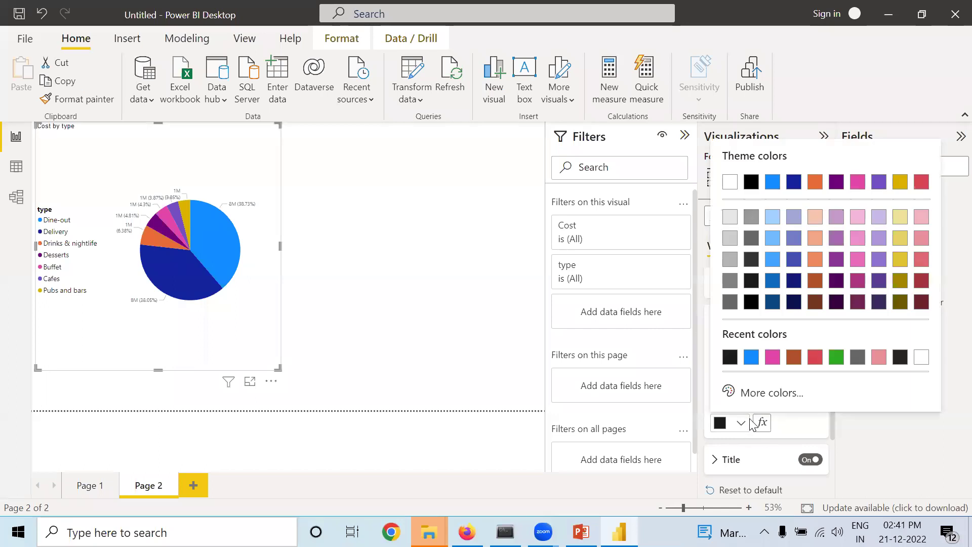
left_click(794, 358)
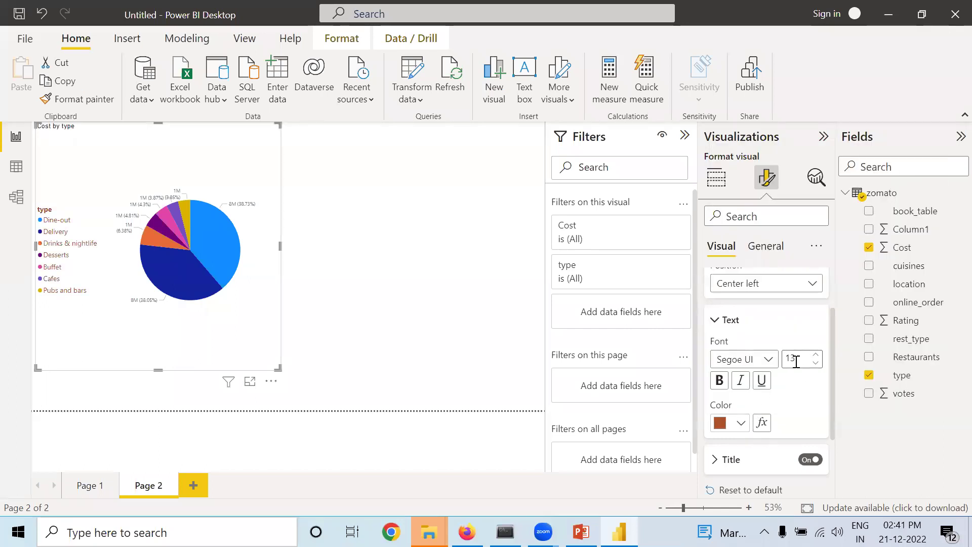
Examine the title settings of the pie chart's legend and select its title text
scroll(716, 434, "down", 2)
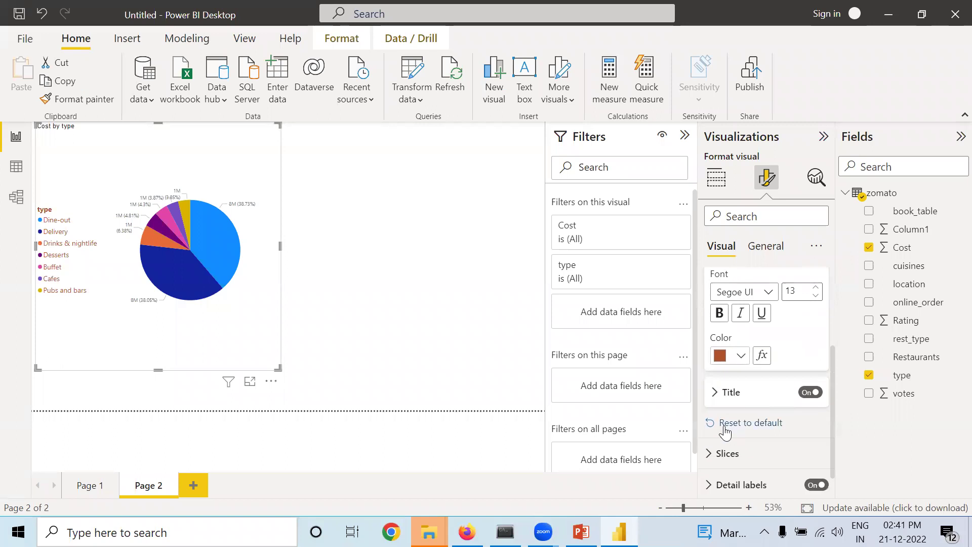
left_click(716, 392)
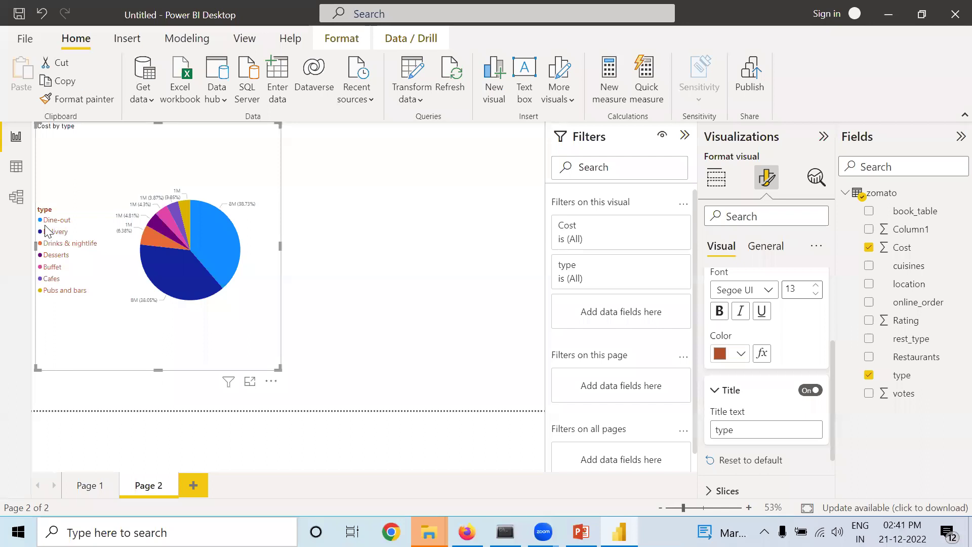
left_click_drag(715, 432, 750, 430)
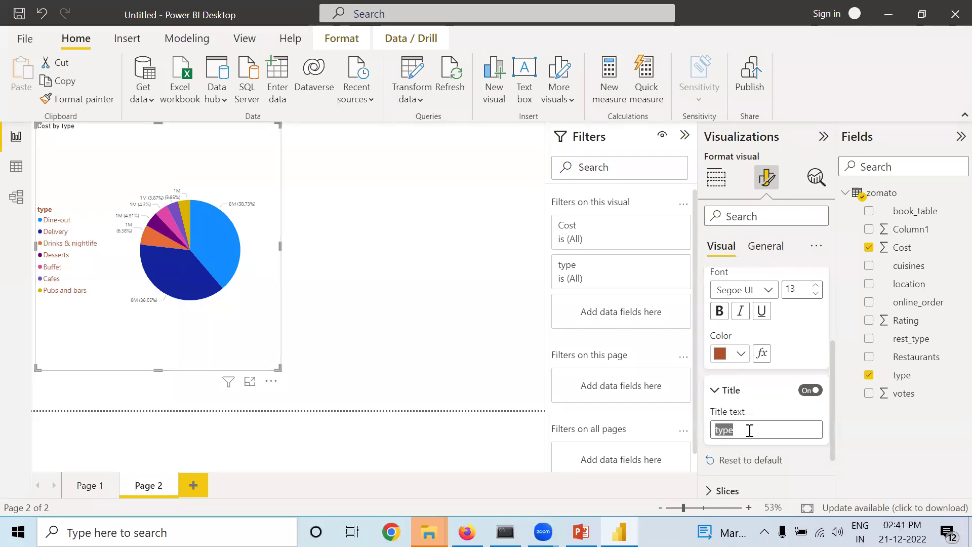
Examine the colour settings available for the pie chart's individual slices
scroll(731, 408, "down", 3)
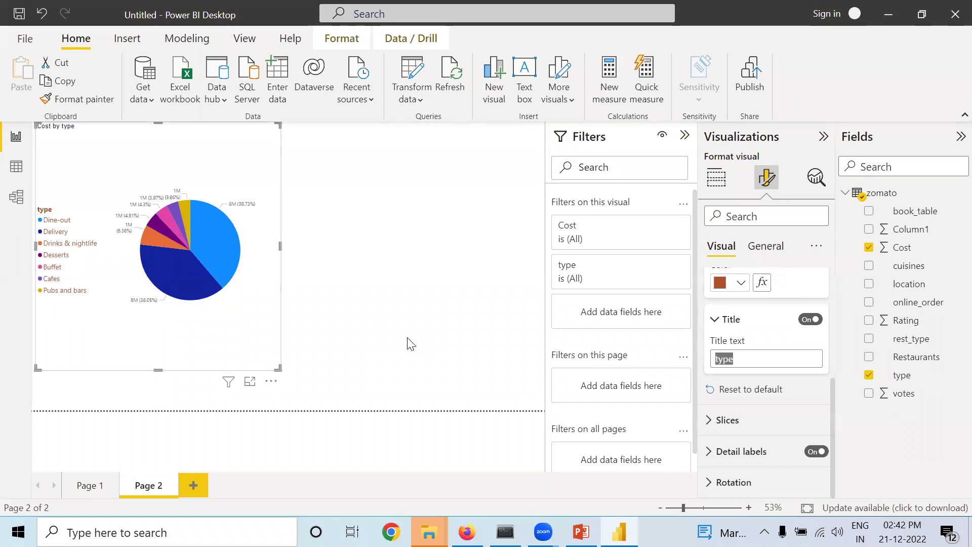
left_click(708, 425)
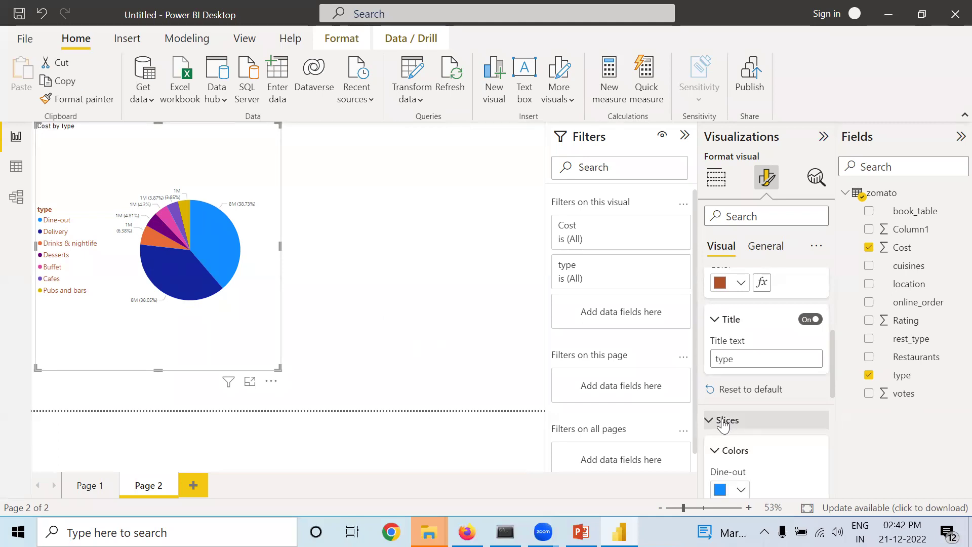
scroll(725, 424, "down", 1)
scroll(725, 423, "down", 1)
scroll(725, 405, "down", 2)
scroll(727, 375, "up", 1)
scroll(724, 375, "up", 1)
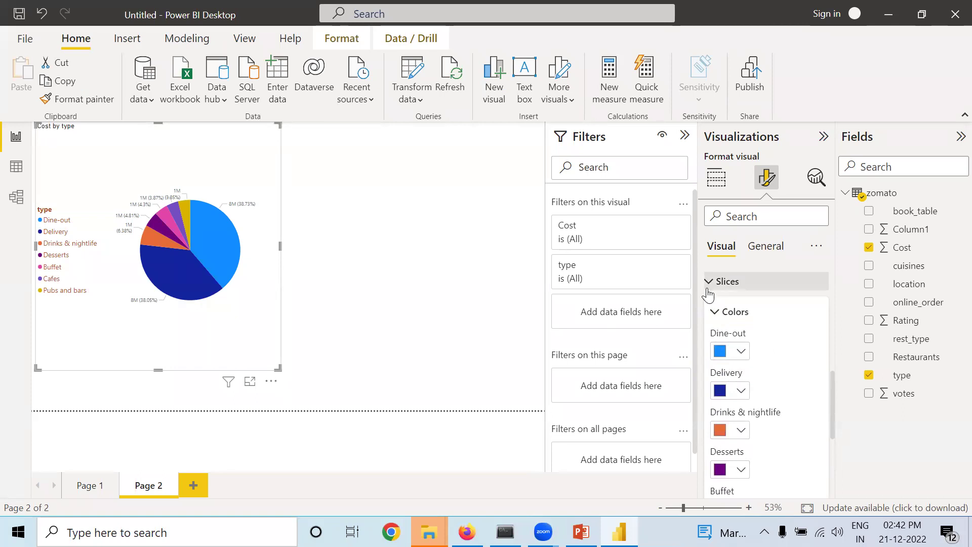
left_click(708, 284)
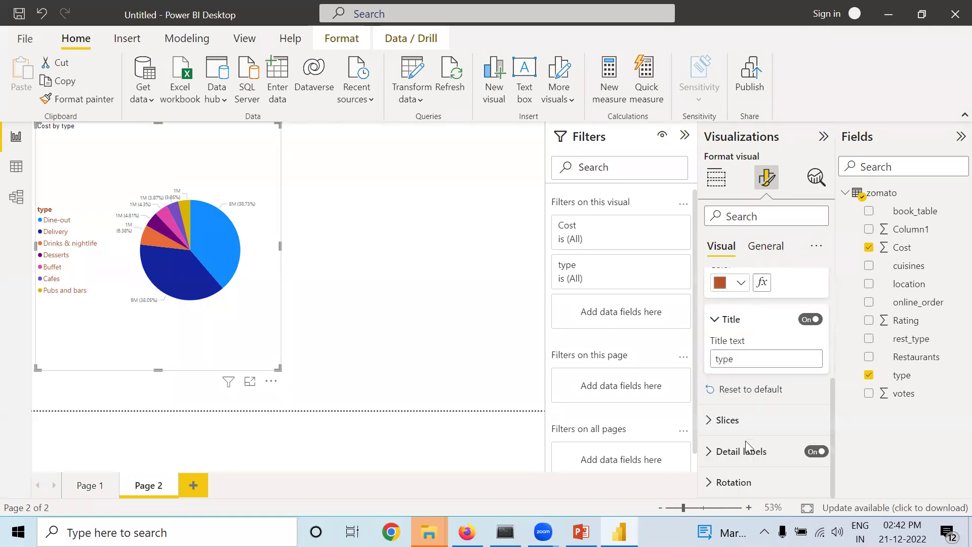
Colour the pie chart's Dine-out slice brown and its Delivery slice red (#D64550)
left_click(712, 426)
scroll(714, 415, "down", 3)
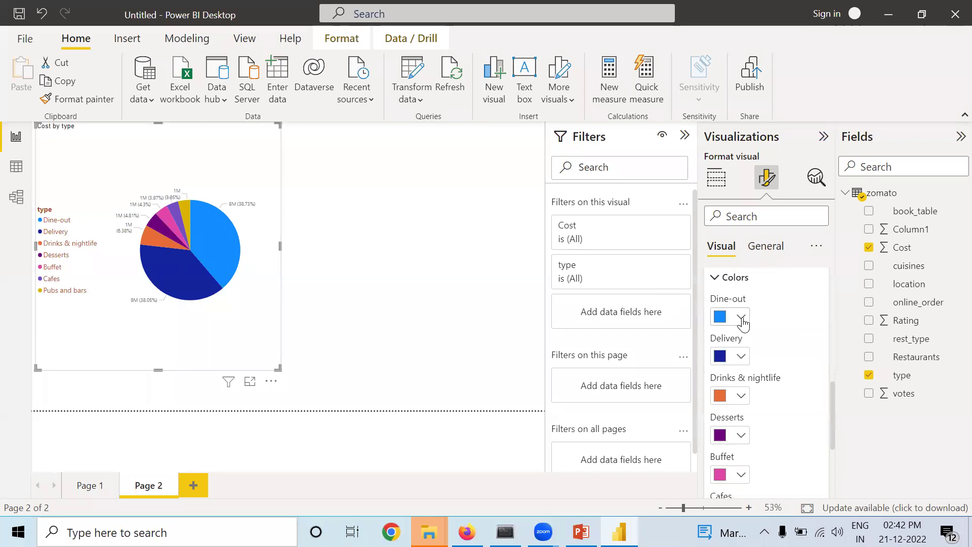
left_click(742, 318)
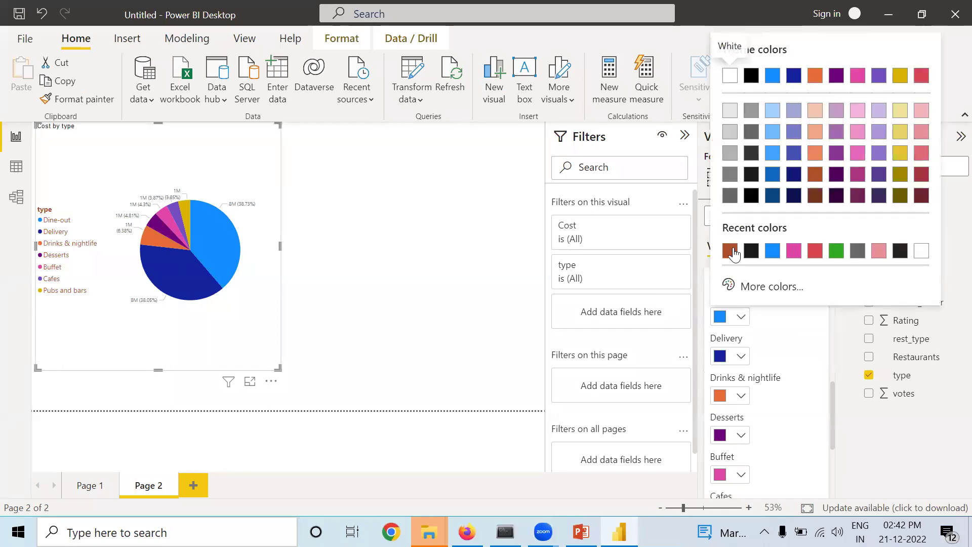
left_click(731, 252)
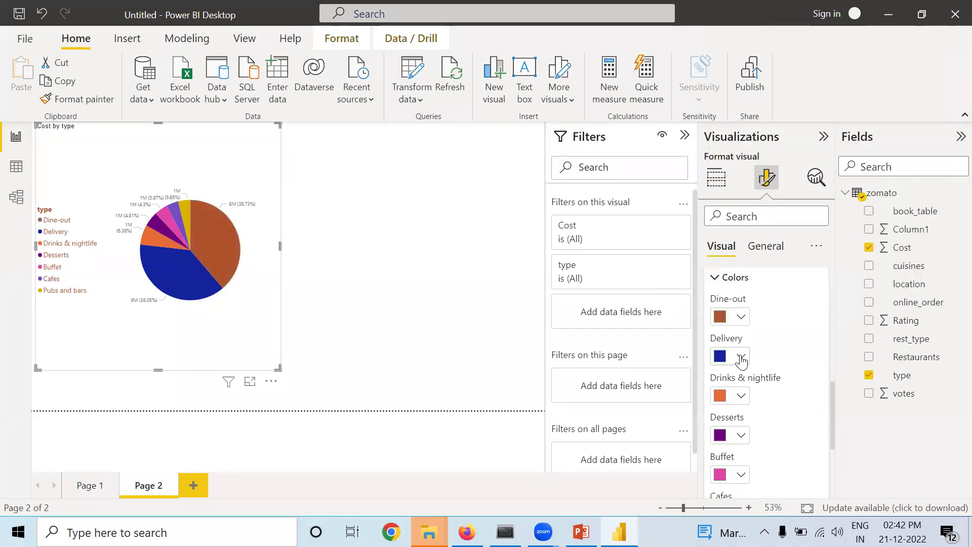
left_click(741, 357)
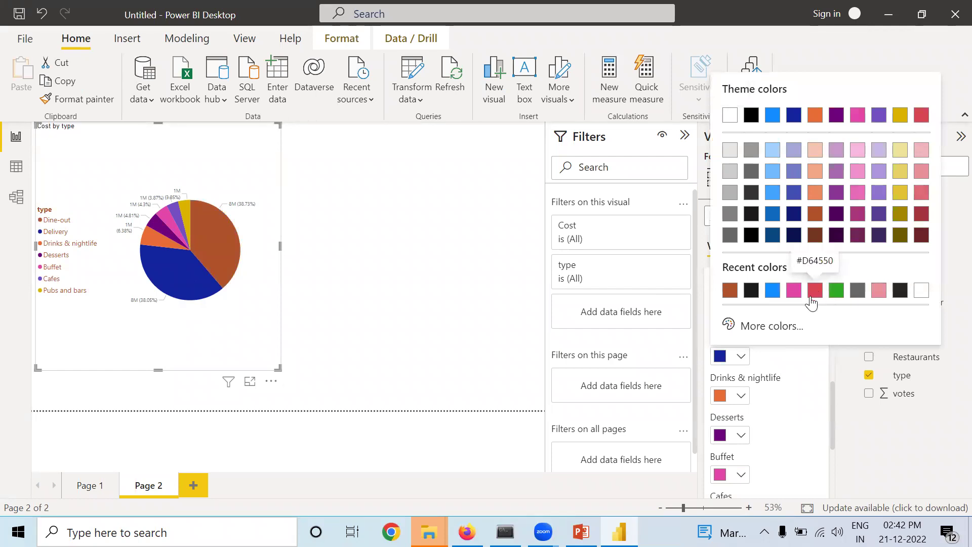
left_click(812, 303)
Colour the Drinks & nightlife slice near-black, the Desserts slice light pink and the Buffet slice green
left_click(741, 396)
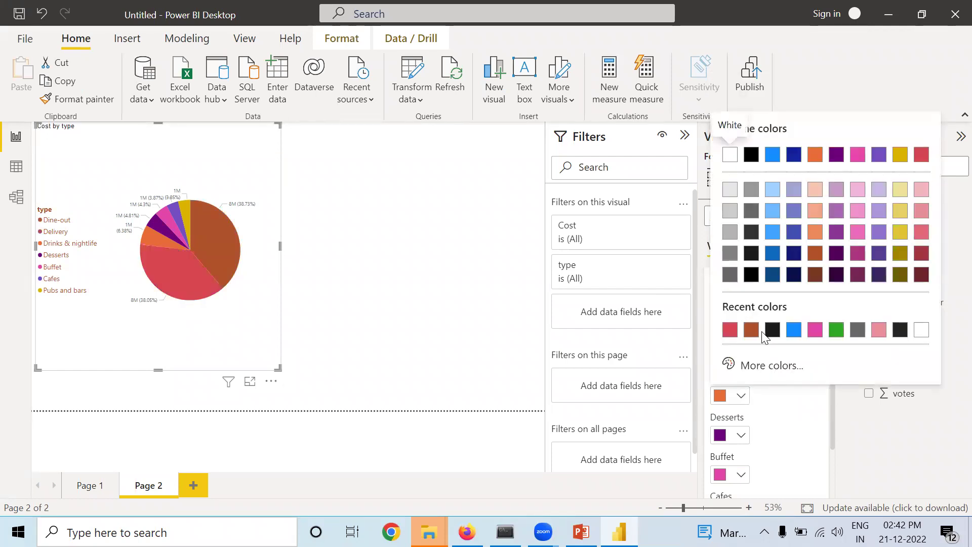
left_click(773, 331)
left_click(741, 435)
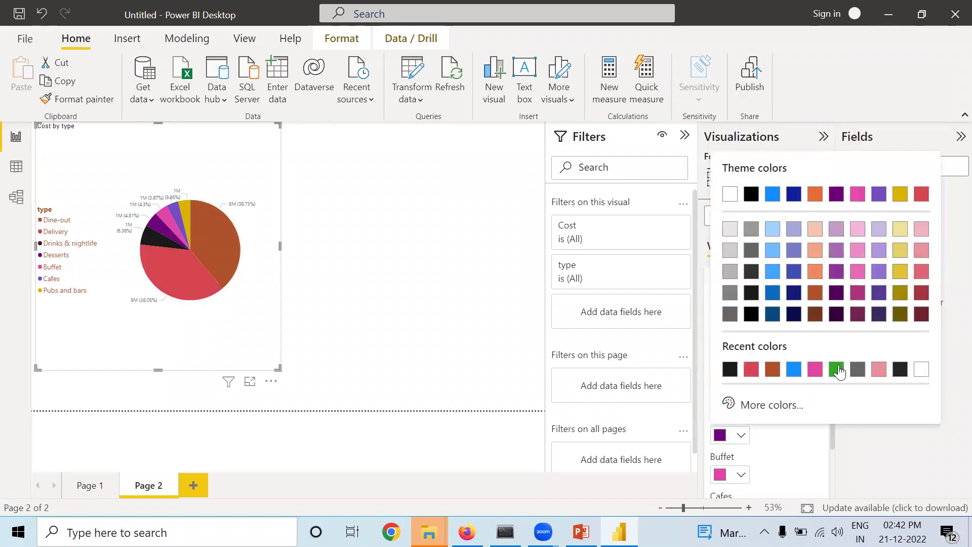
left_click(882, 371)
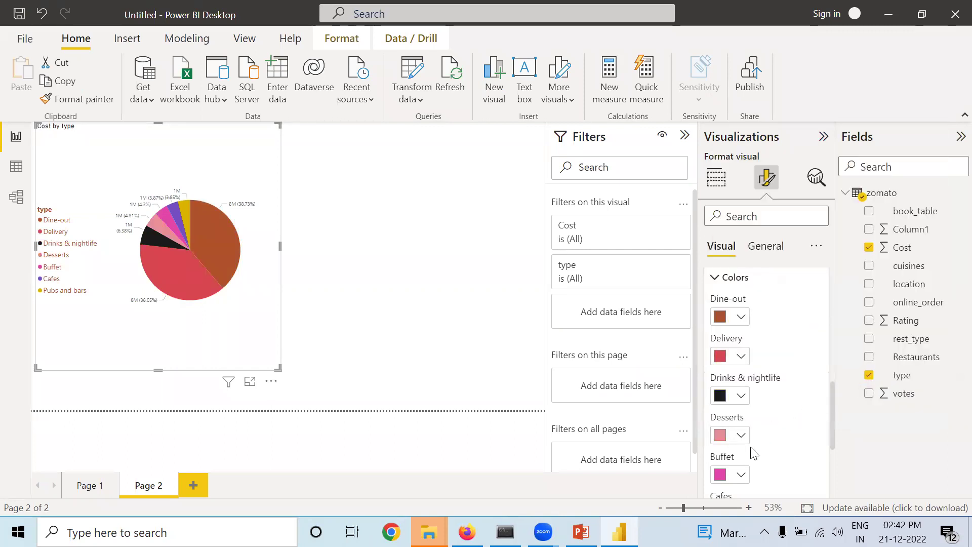
left_click(740, 474)
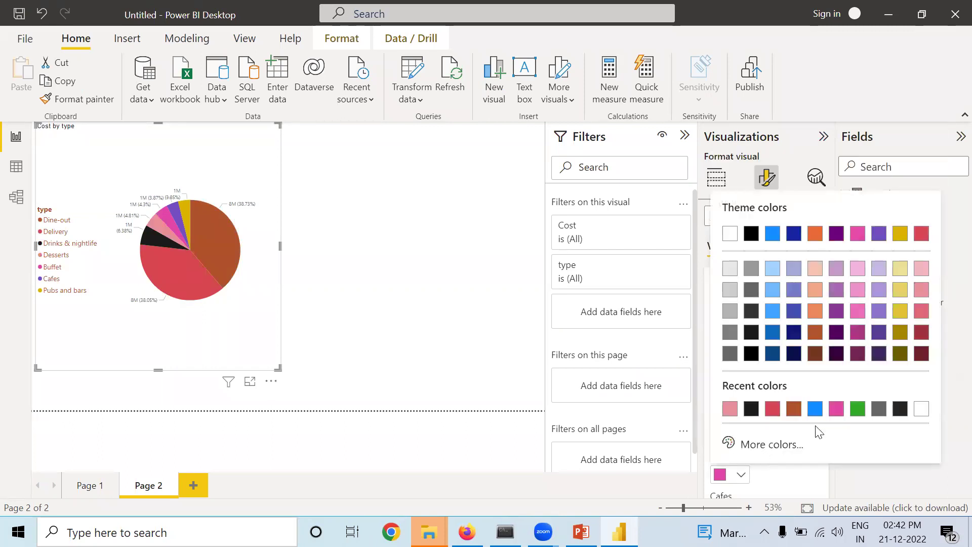
left_click(857, 409)
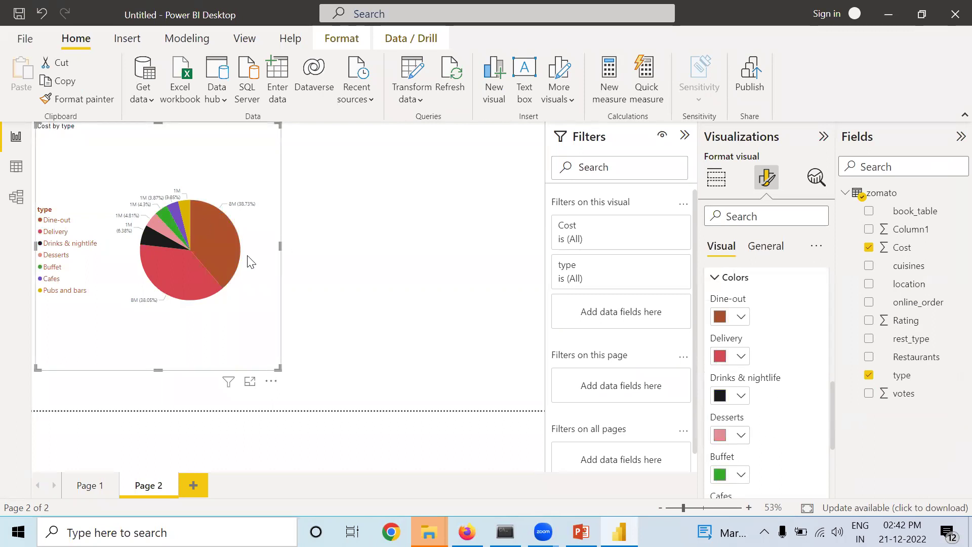
Try Category, Percent of total, and "Category, data value" as the pie chart's detail label contents, and set them to All detail labels
scroll(729, 389, "down", 5)
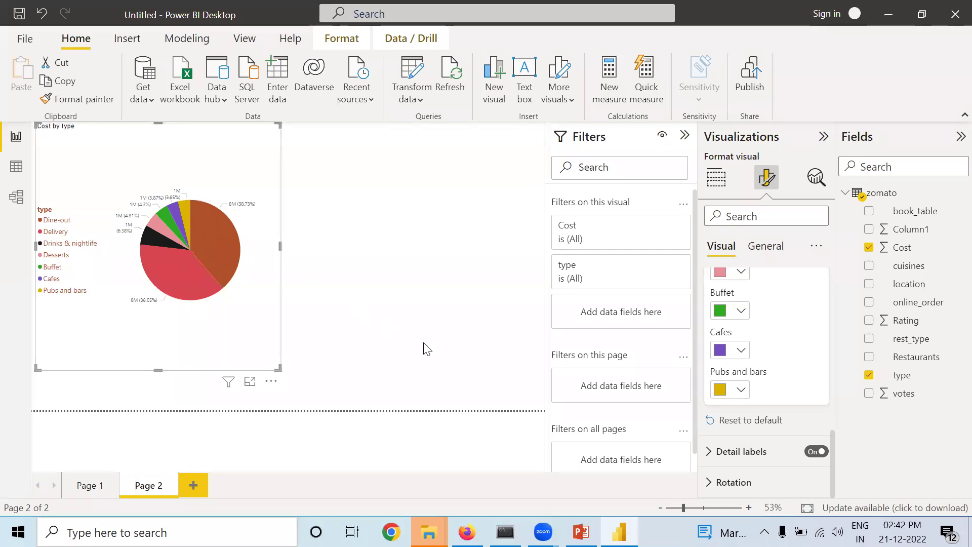
left_click(709, 451)
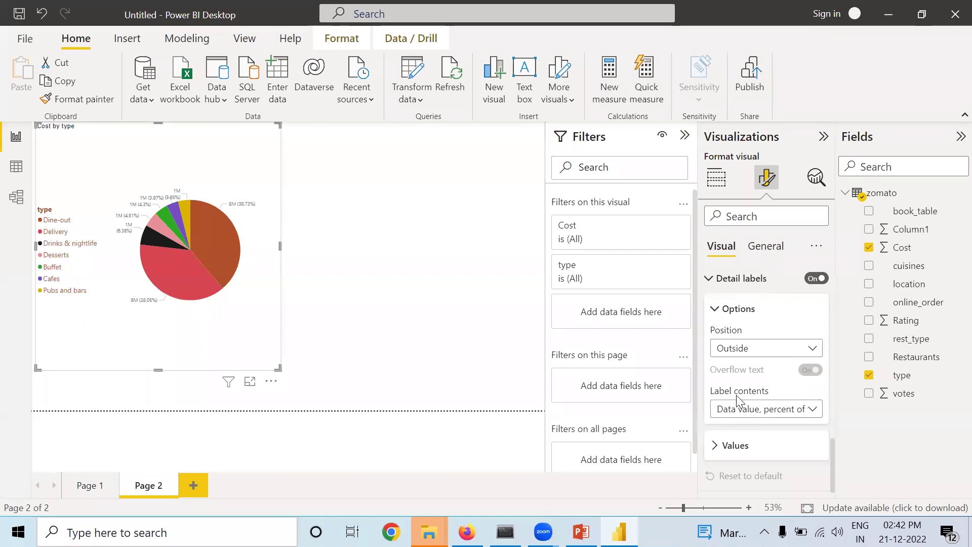
left_click(812, 417)
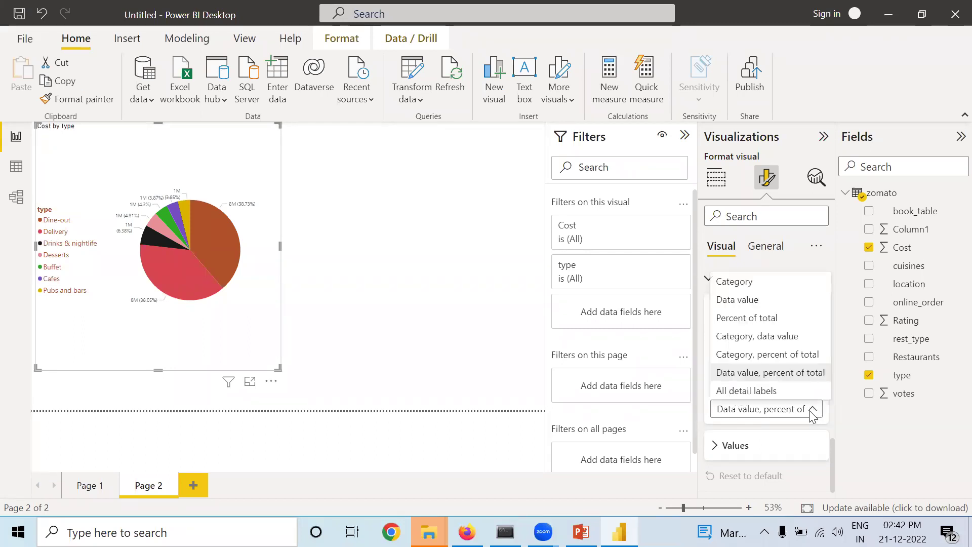
left_click(724, 287)
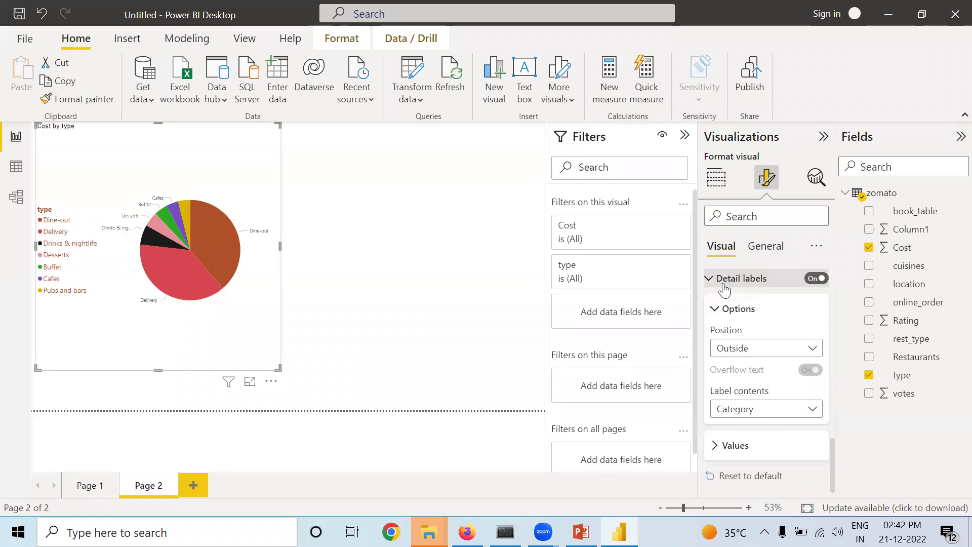
left_click(799, 409)
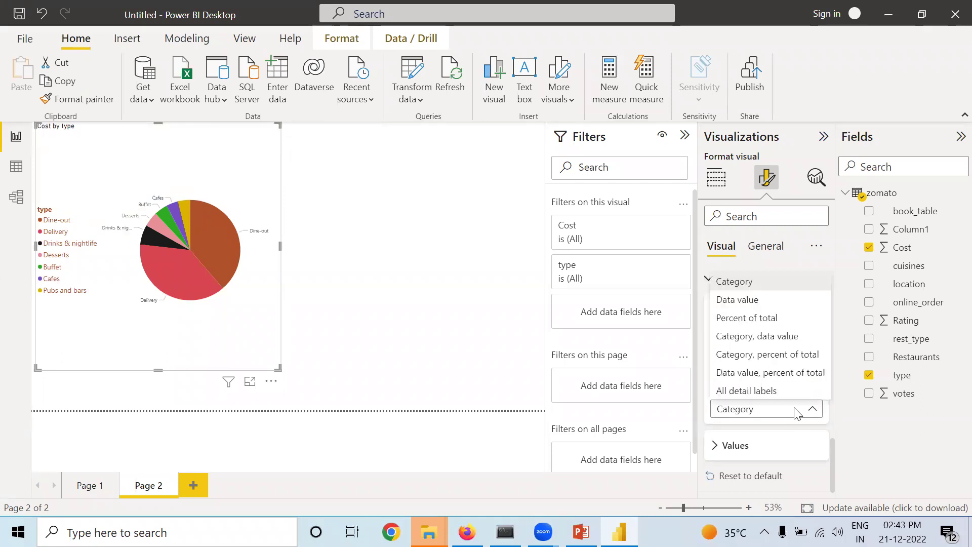
left_click(733, 323)
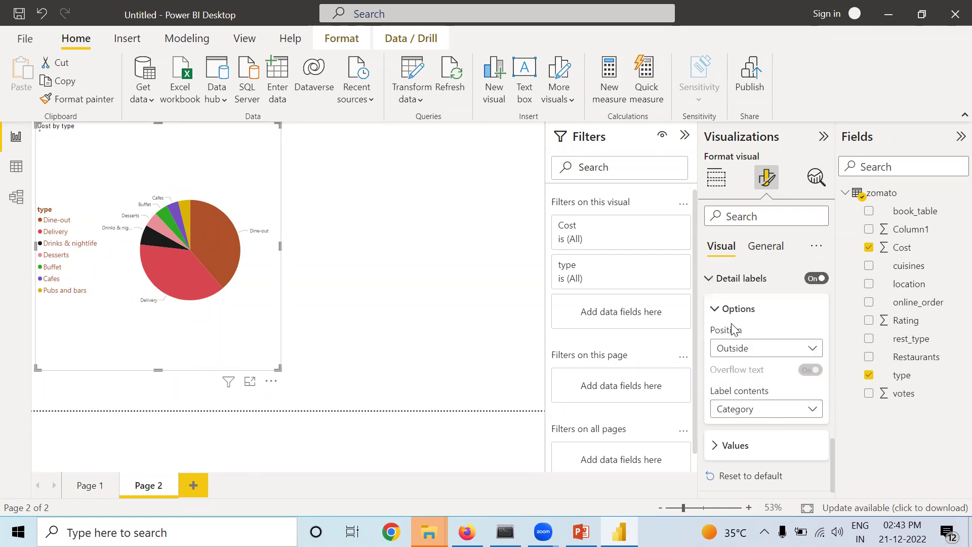
left_click(777, 410)
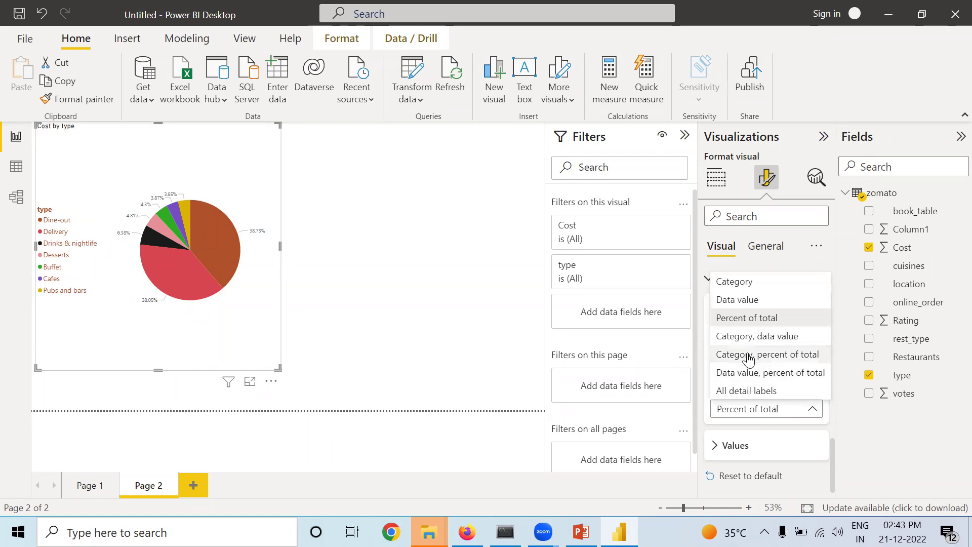
left_click(749, 337)
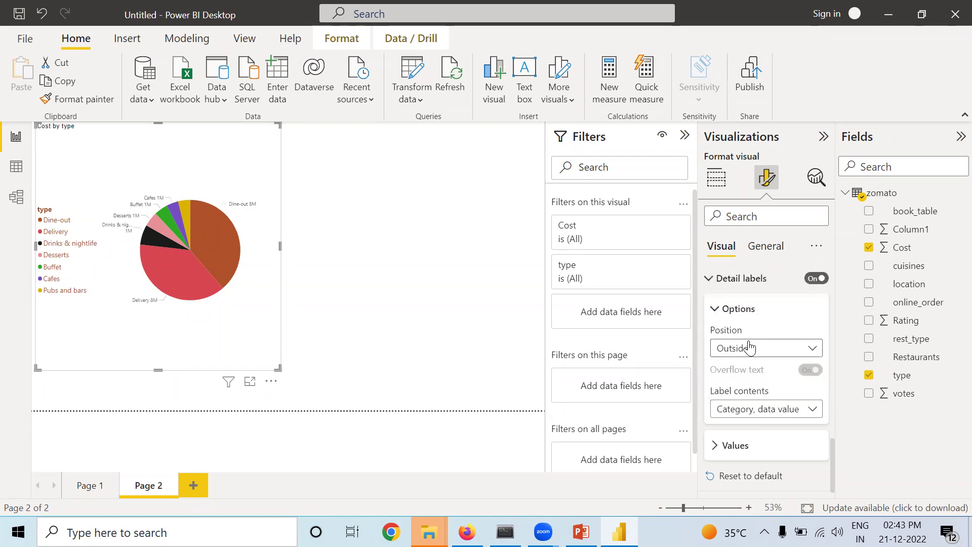
left_click(777, 409)
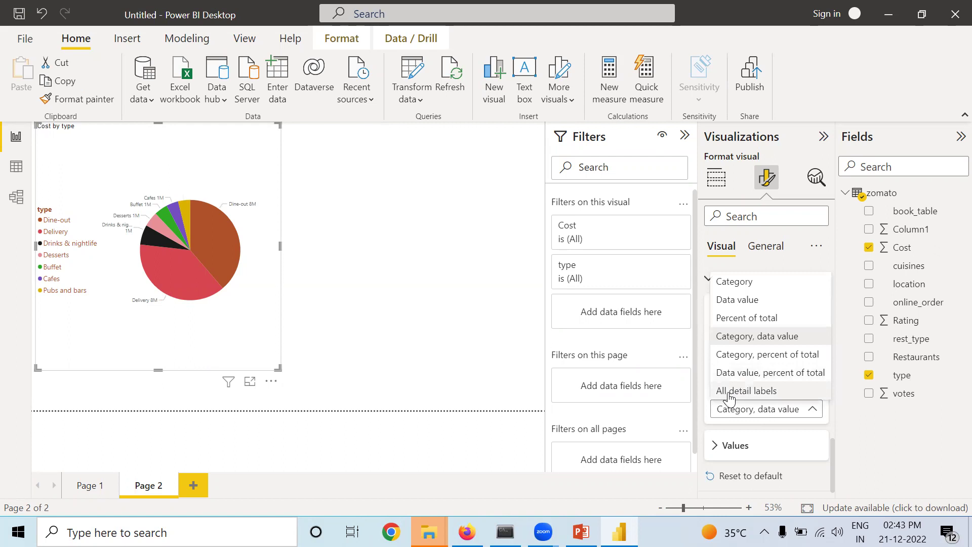
left_click(730, 393)
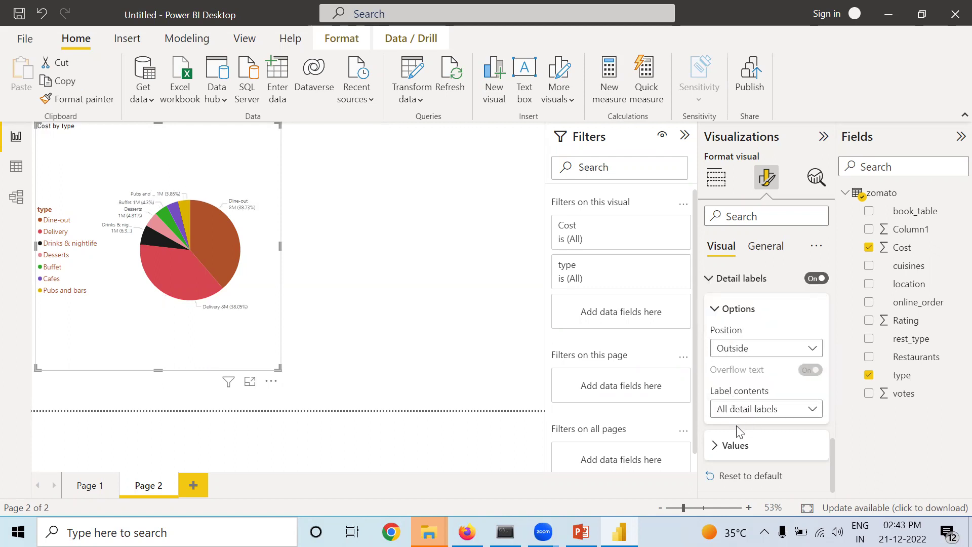
Set the font size of the pie chart's detail label values to 14
left_click(722, 449)
scroll(729, 450, "down", 2)
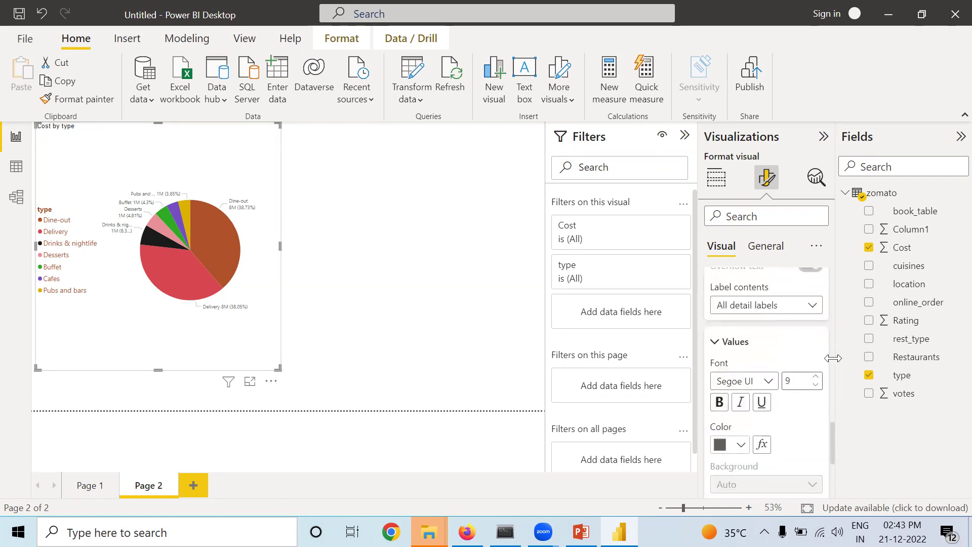
left_click(762, 402)
scroll(749, 446, "down", 2)
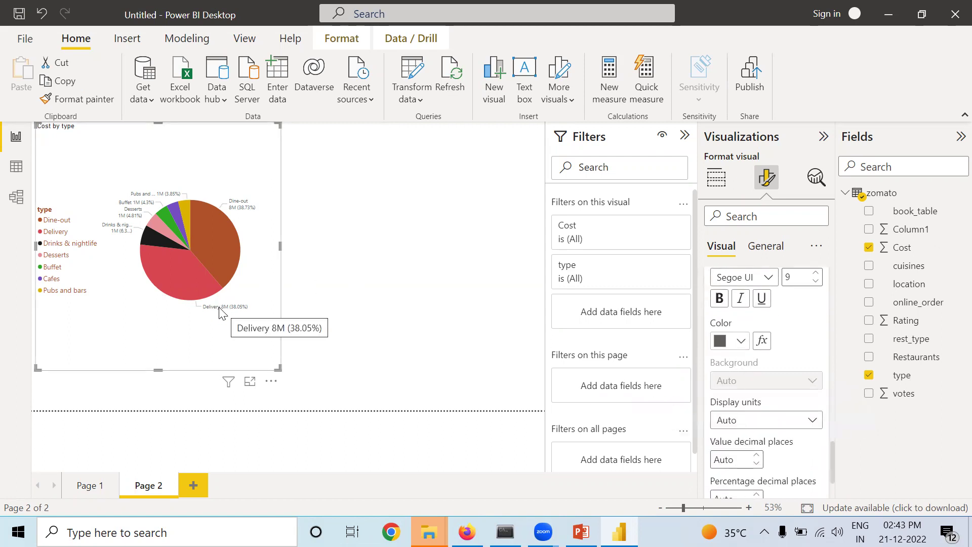
scroll(740, 310, "up", 2)
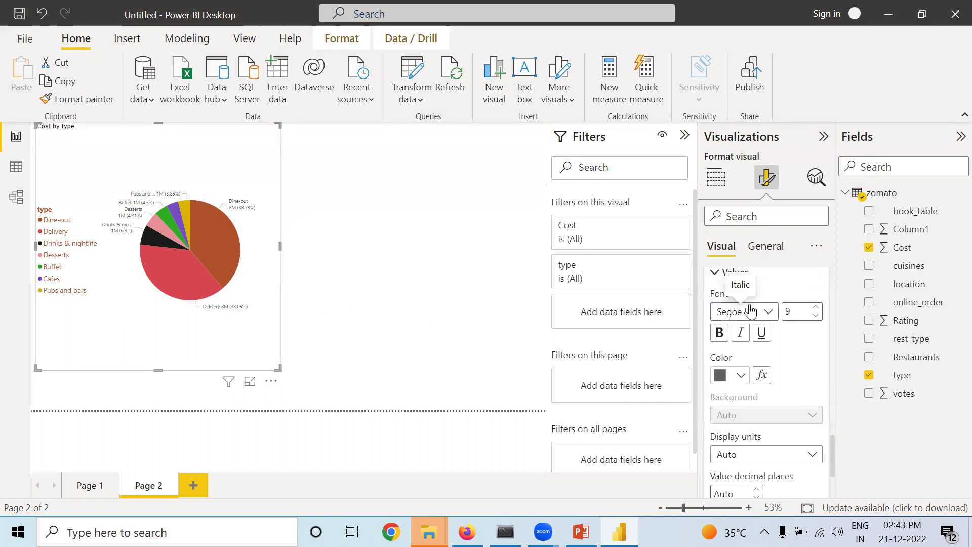
left_click(814, 346)
left_click(813, 346)
left_click(814, 347)
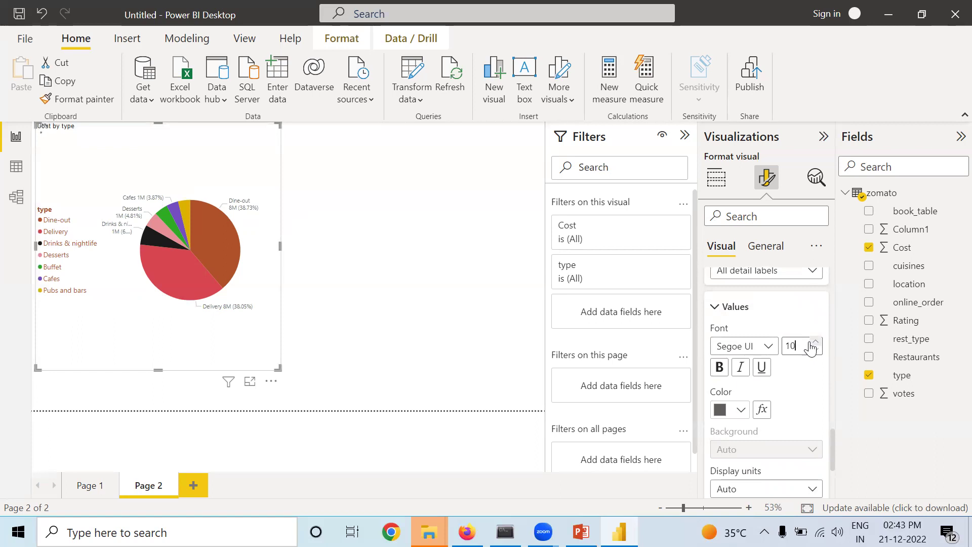
key("BackSpace")
type("6")
key("Return")
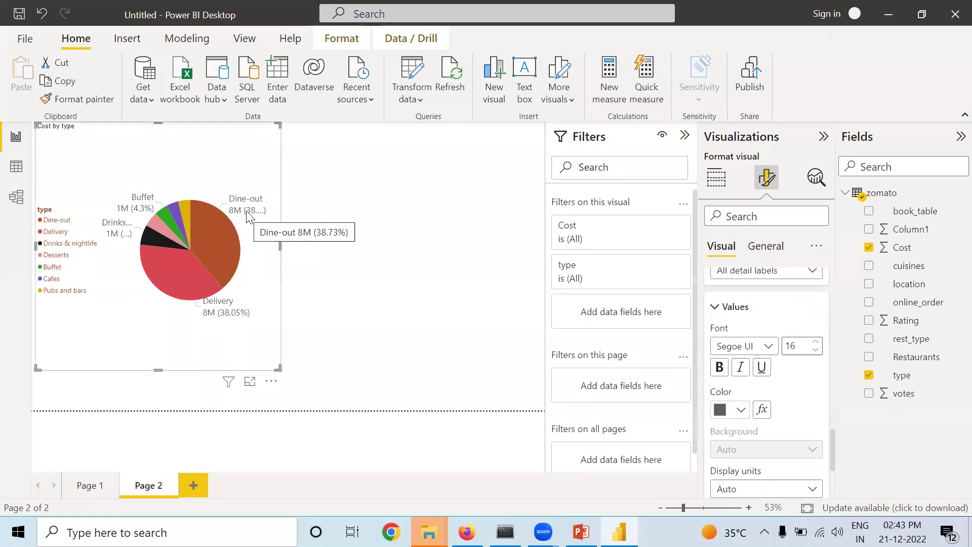
left_click(814, 352)
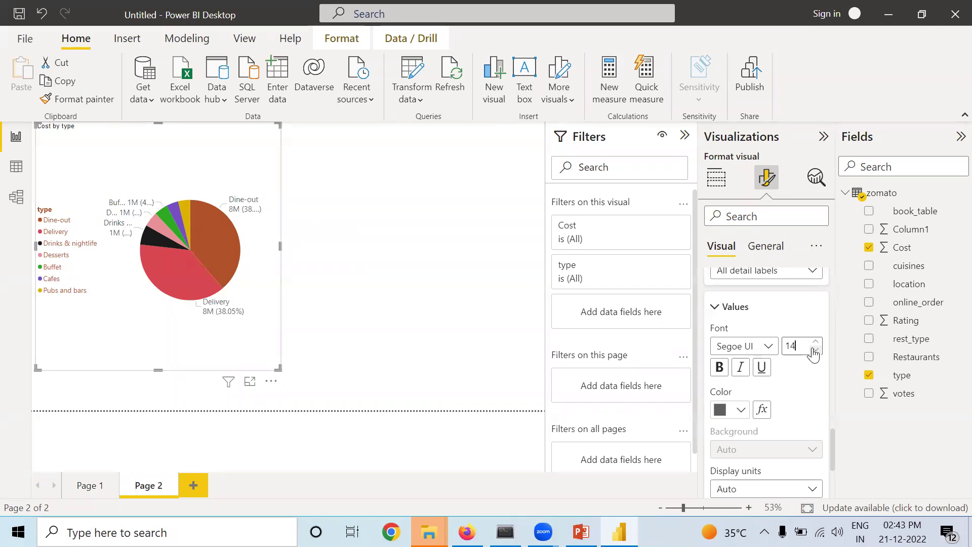
Try Thousands, None and Billions as the pie chart's detail label display units, and set them to Millions
scroll(753, 449, "down", 1)
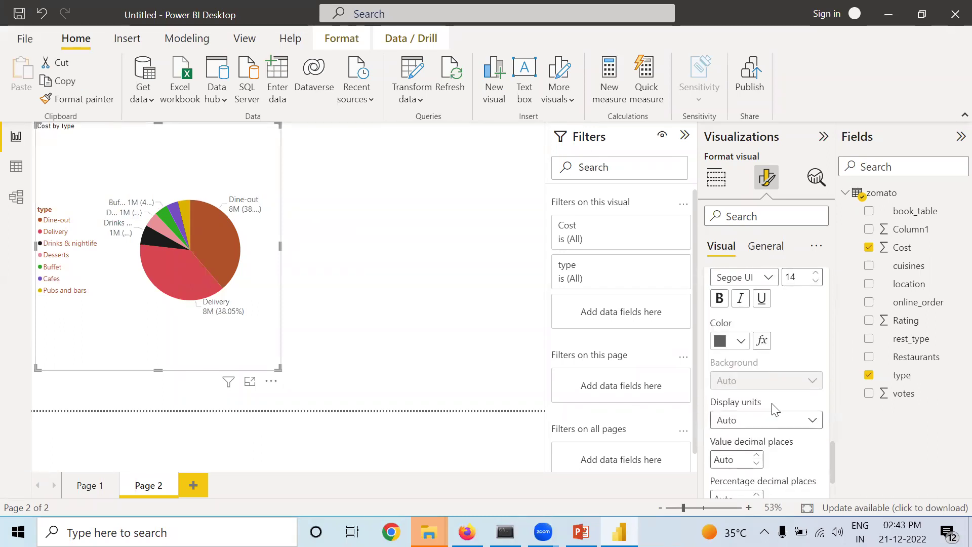
left_click(807, 421)
left_click(747, 348)
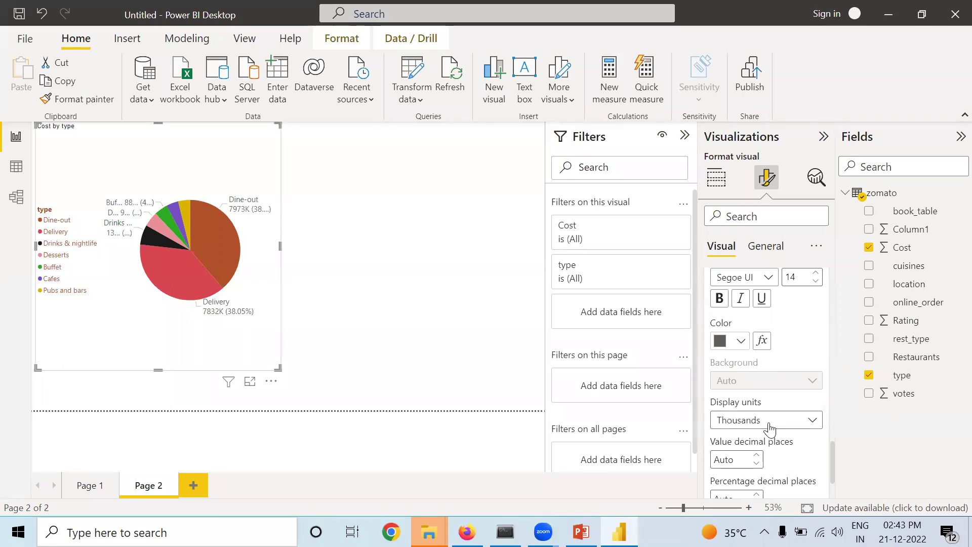
left_click(762, 421)
left_click(744, 330)
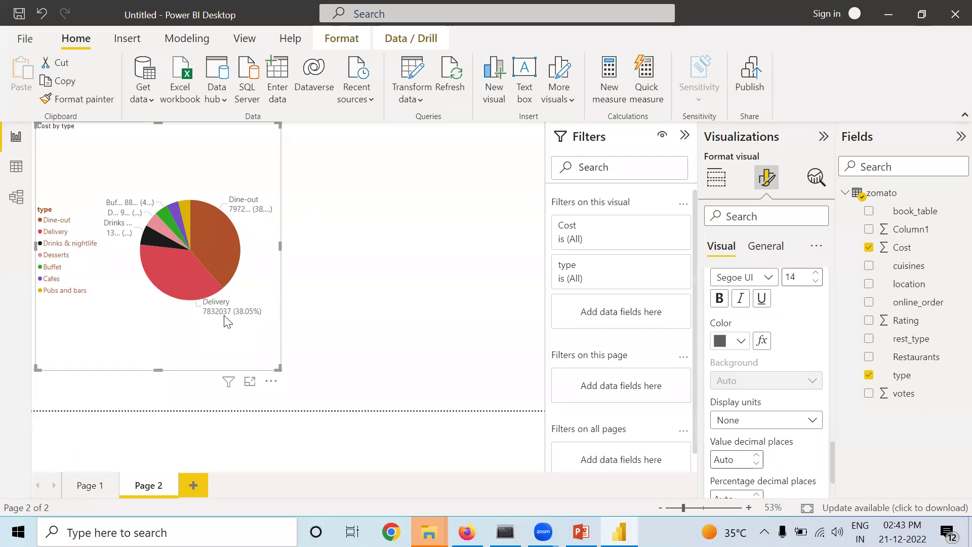
left_click(778, 431)
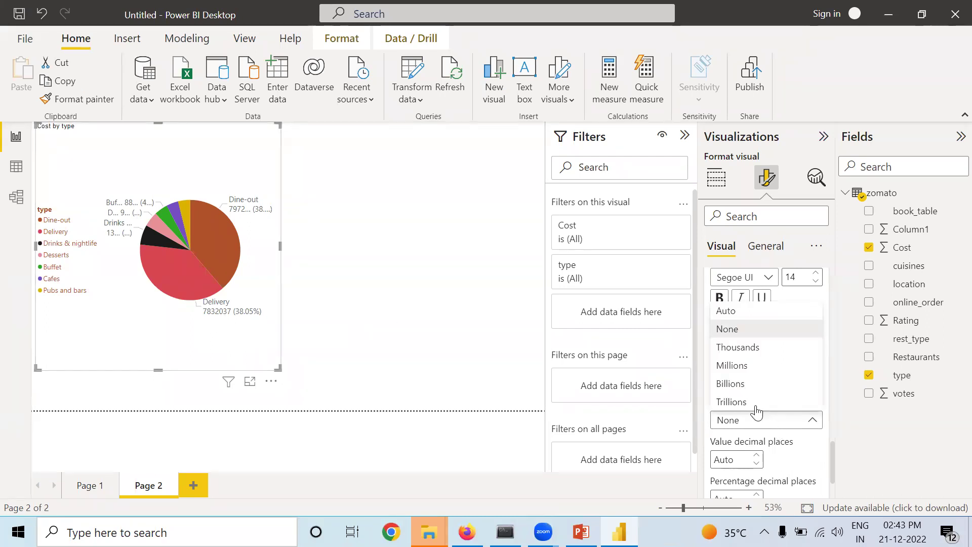
left_click(724, 385)
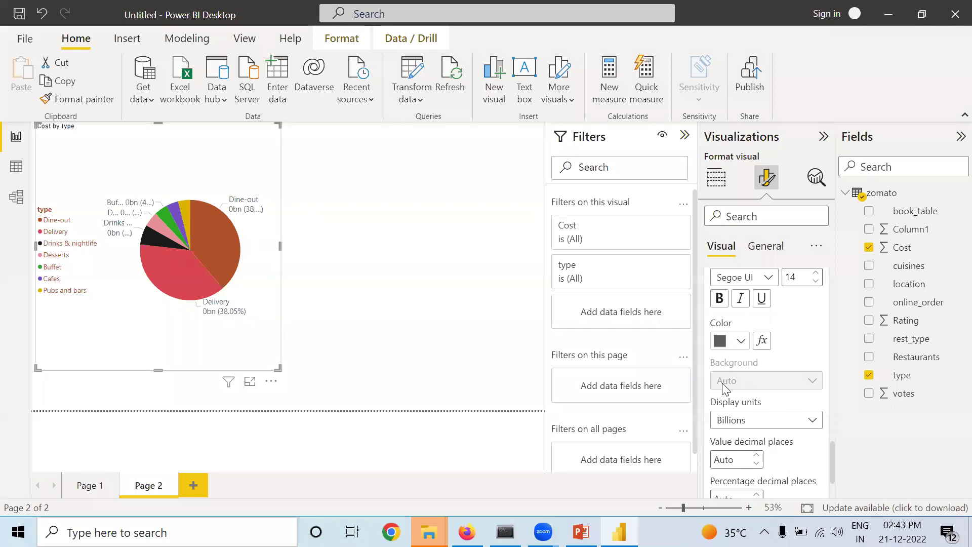
left_click(733, 420)
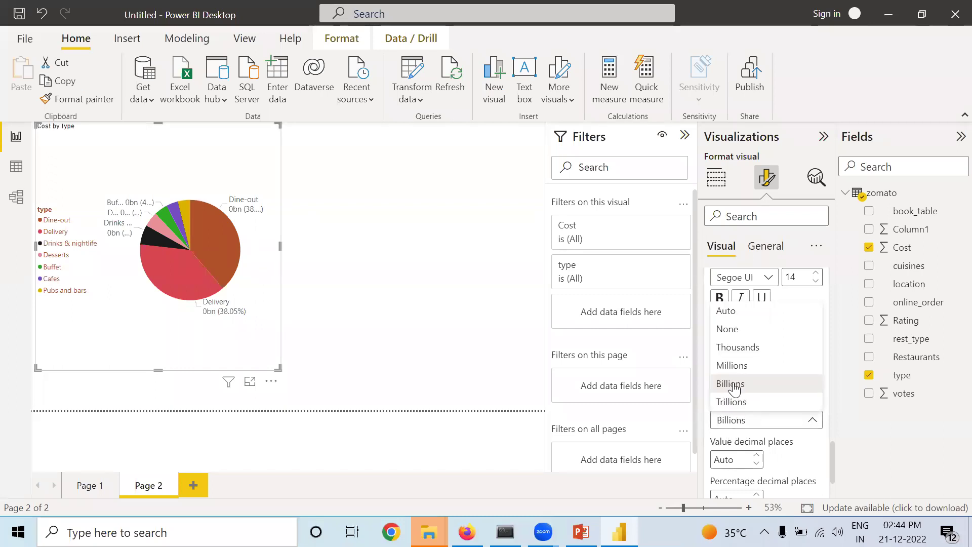
left_click(730, 366)
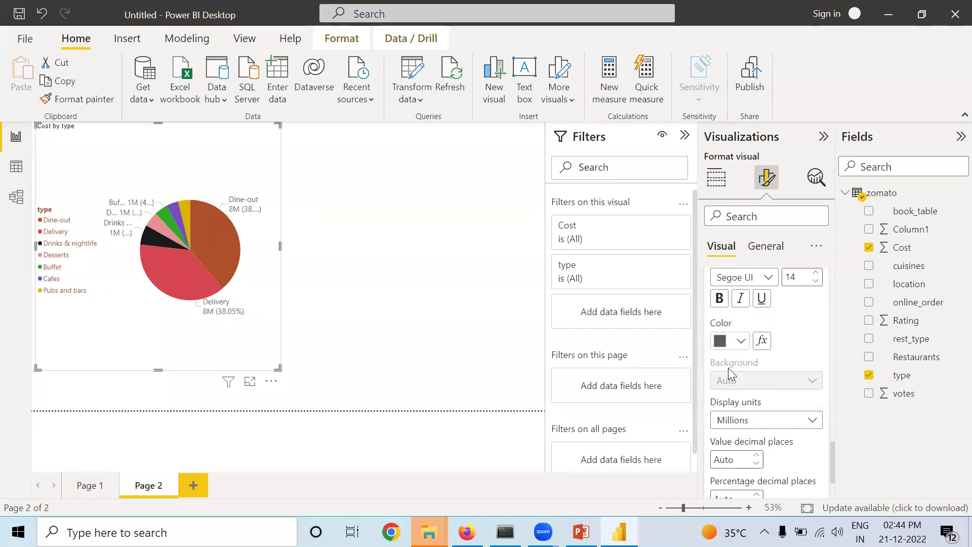
Rotate the pie chart's slices to 229°
scroll(785, 436, "down", 2)
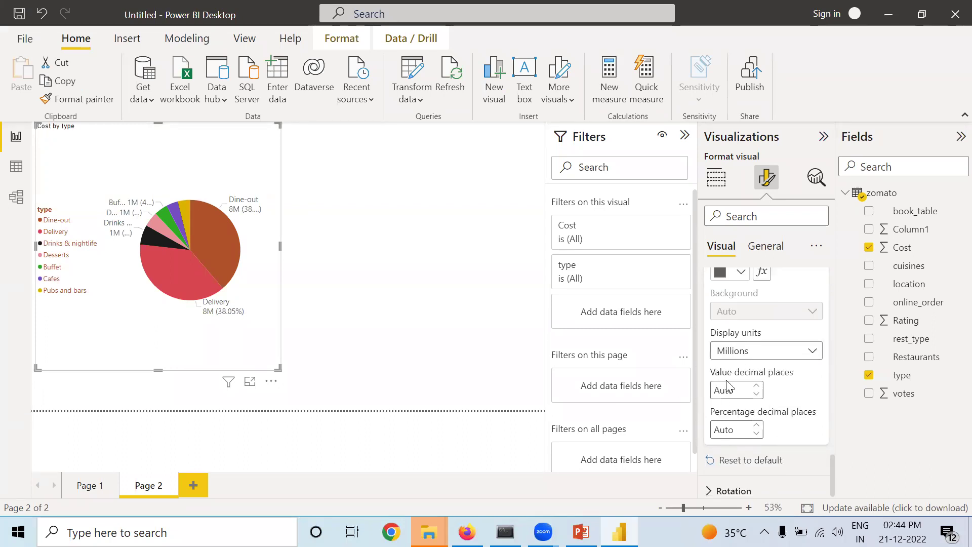
scroll(753, 389, "down", 1)
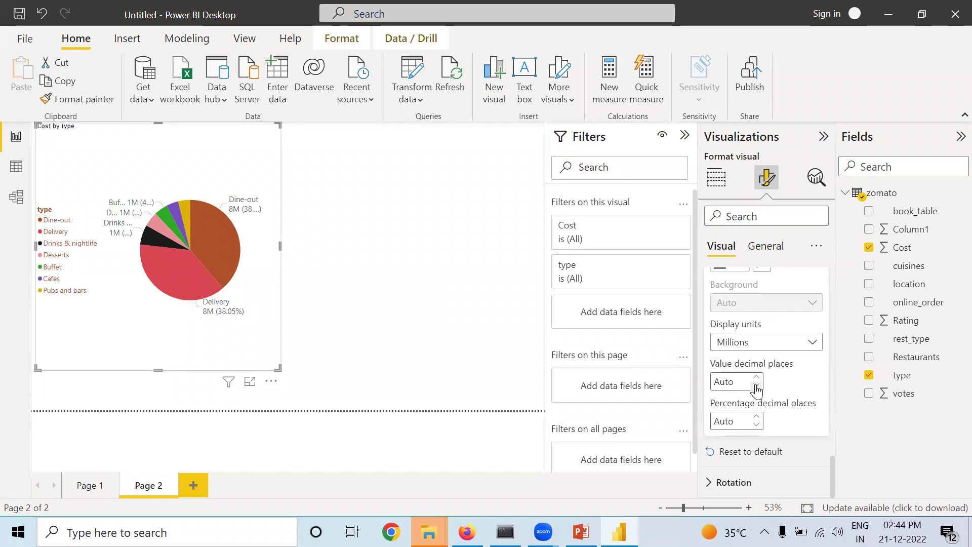
left_click(715, 483)
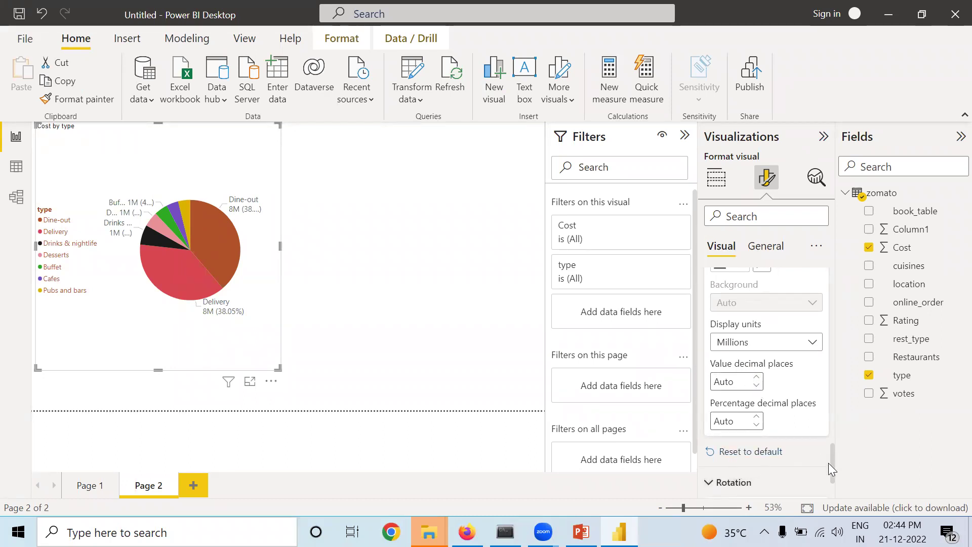
left_click_drag(833, 470, 832, 498)
left_click_drag(778, 449, 797, 446)
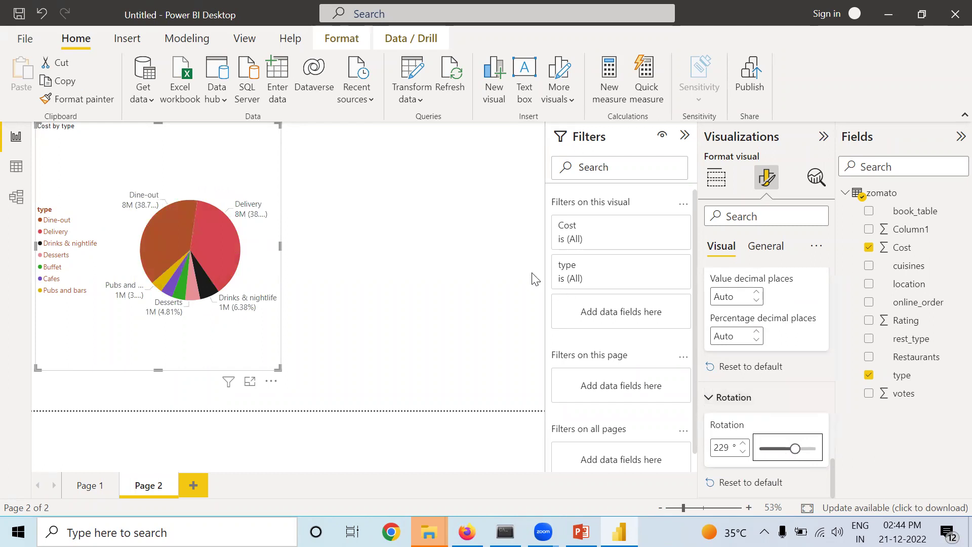
Add a donut chart beside the pie chart with type as the legend and votes as the values
left_click(468, 282)
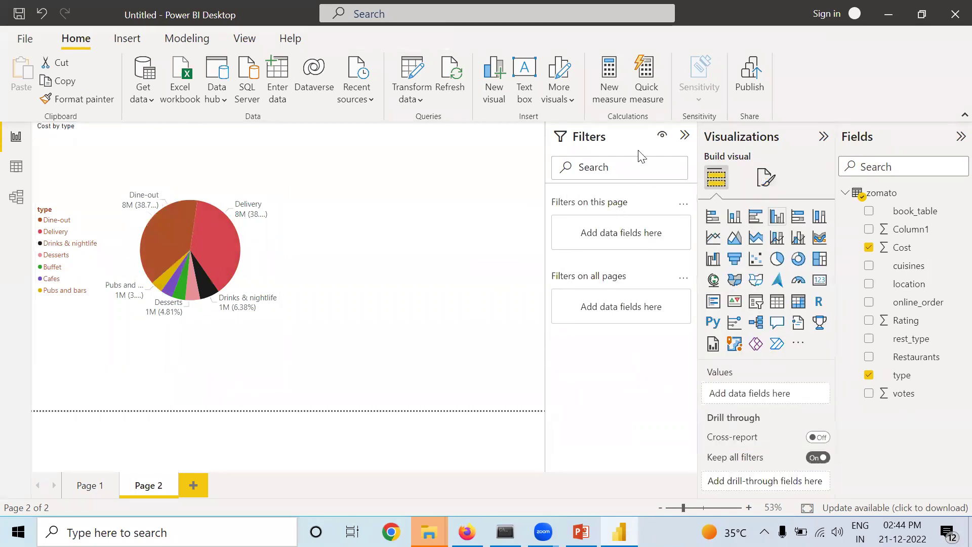
left_click(799, 260)
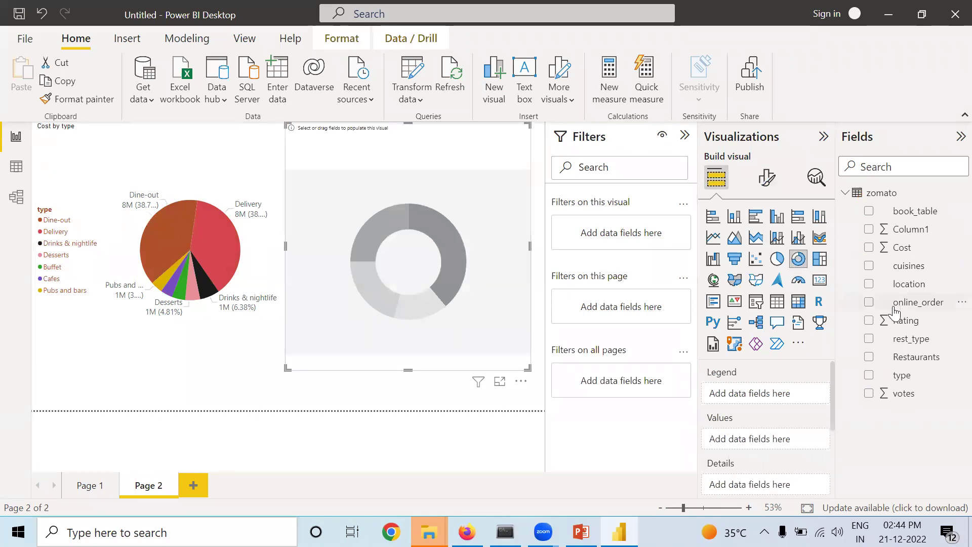
left_click_drag(906, 380, 783, 399)
left_click_drag(922, 398, 779, 449)
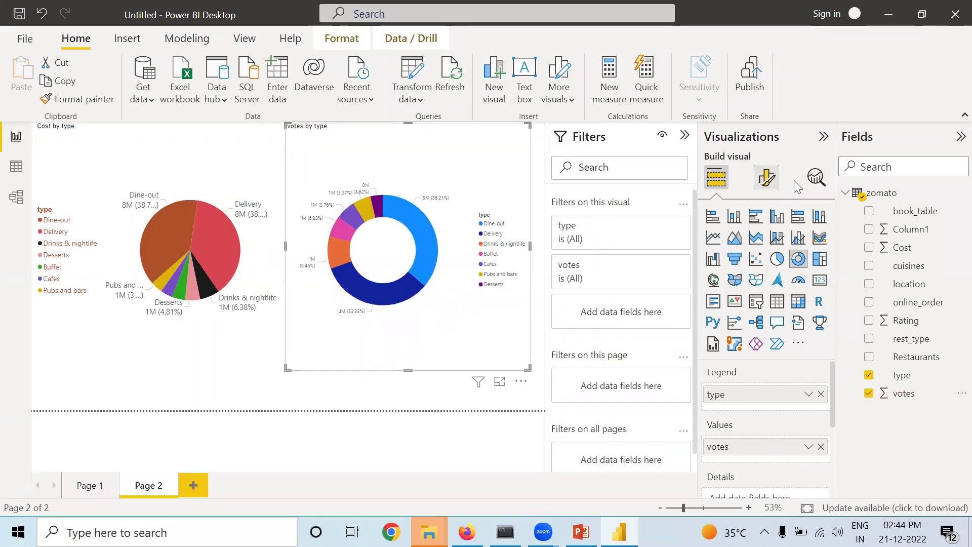
Examine the donut chart's legend position, text and title options and its slice colour settings
left_click(777, 183)
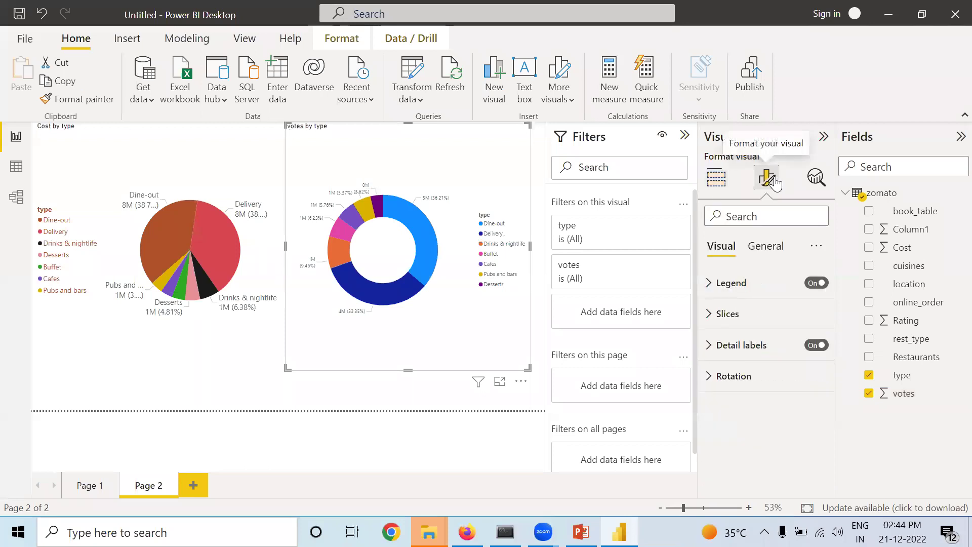
left_click(710, 286)
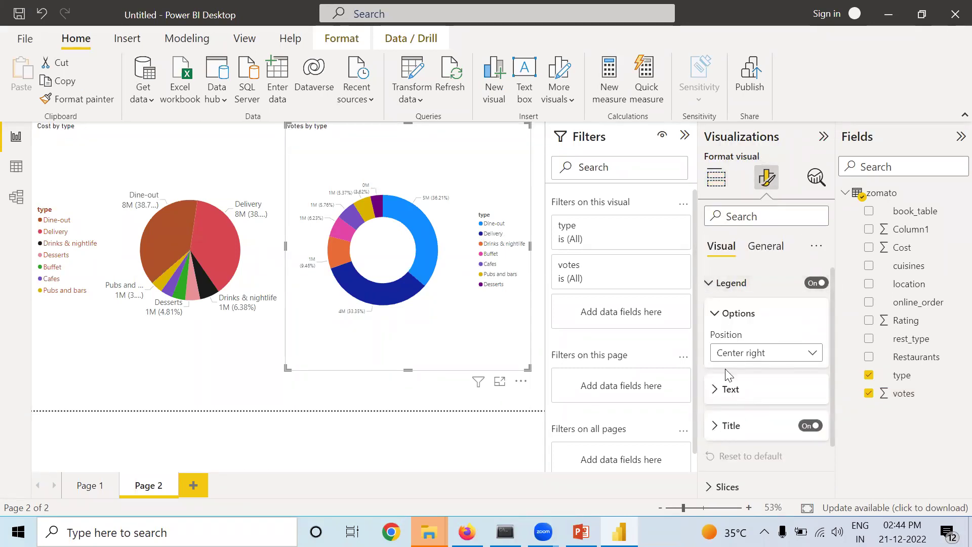
left_click(716, 398)
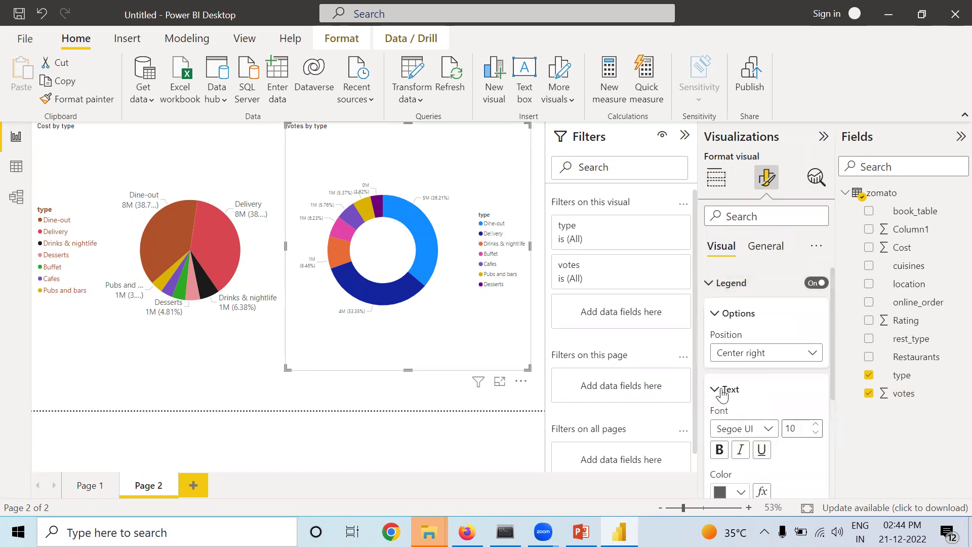
scroll(717, 398, "down", 3)
left_click(717, 399)
scroll(722, 396, "down", 2)
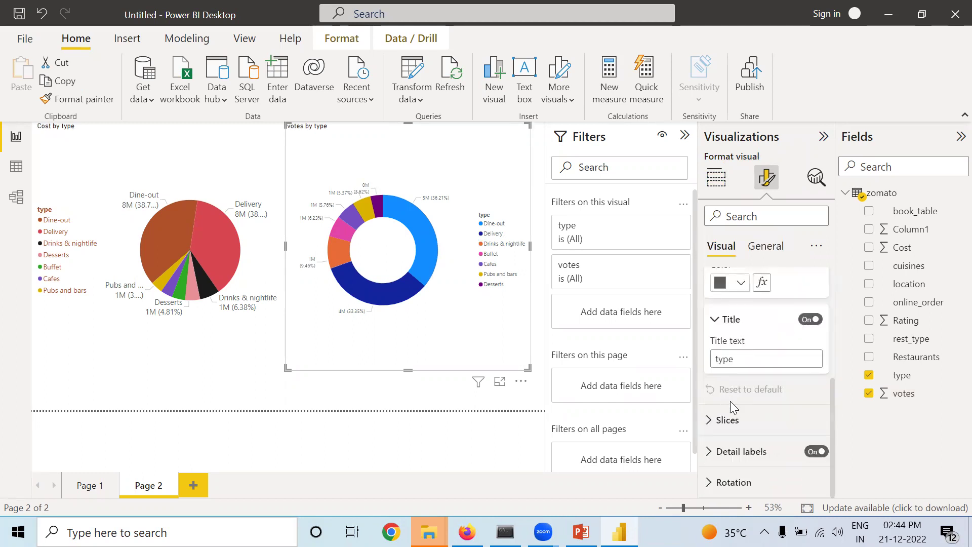
left_click(710, 422)
scroll(788, 440, "down", 5)
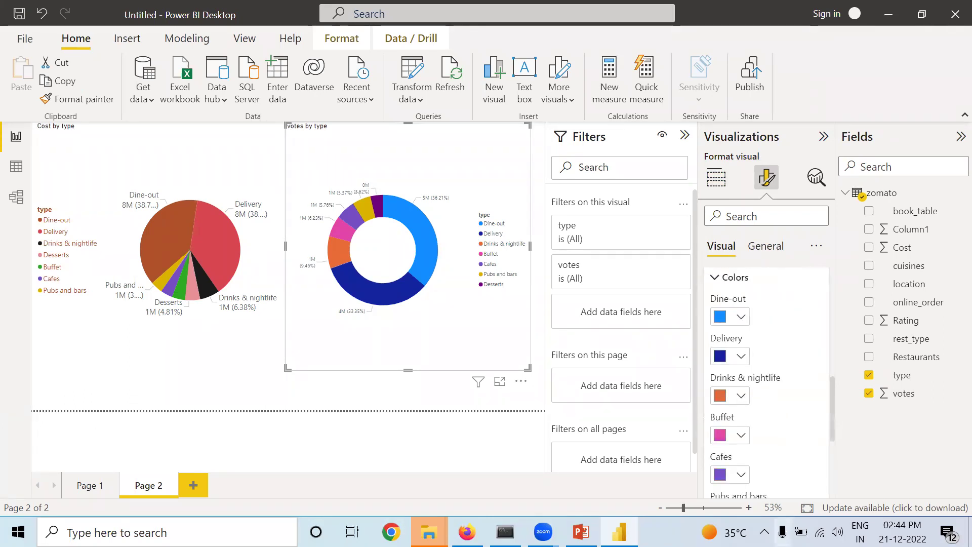
scroll(735, 408, "down", 5)
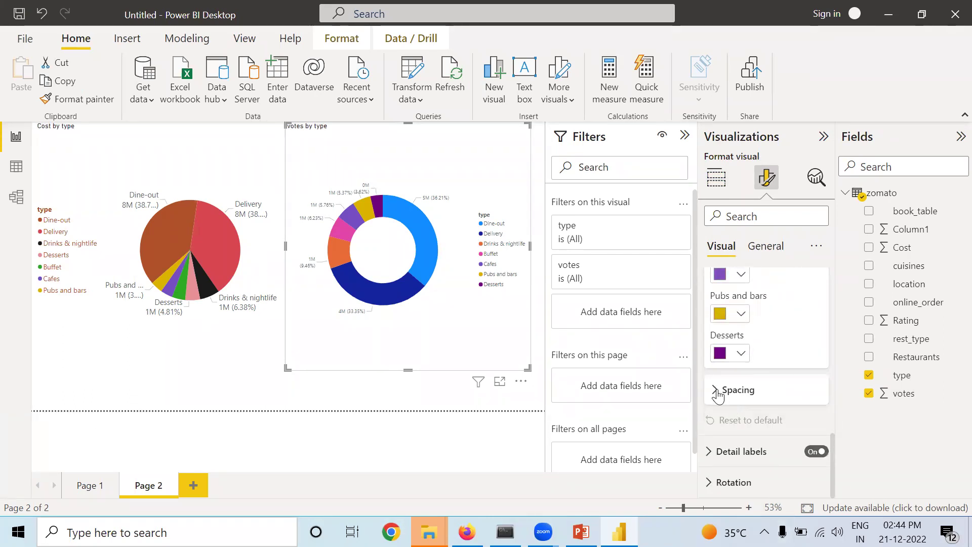
Set the inner radius of the donut chart's slices to 77 px
left_click(717, 391)
scroll(733, 400, "up", 1)
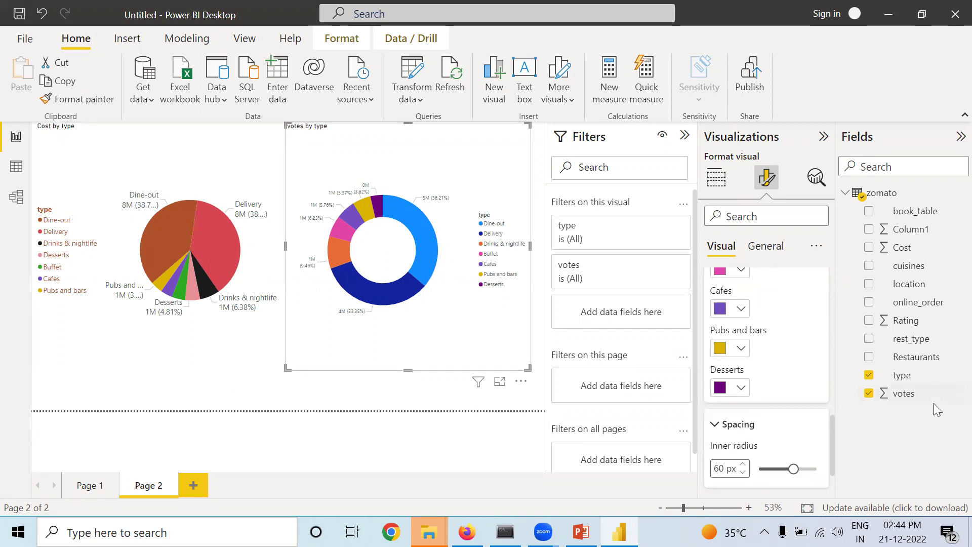
mouse_move(794, 469)
left_mouse_down()
mouse_move(772, 472)
mouse_move(803, 469)
left_mouse_up()
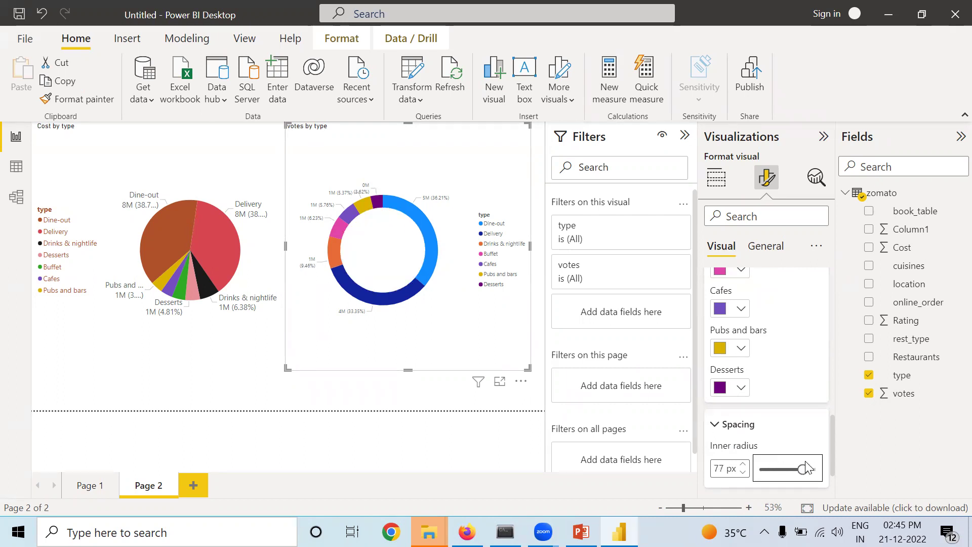
Set the donut chart's detail label contents to "Category, percent of total"
scroll(808, 417, "down", 3)
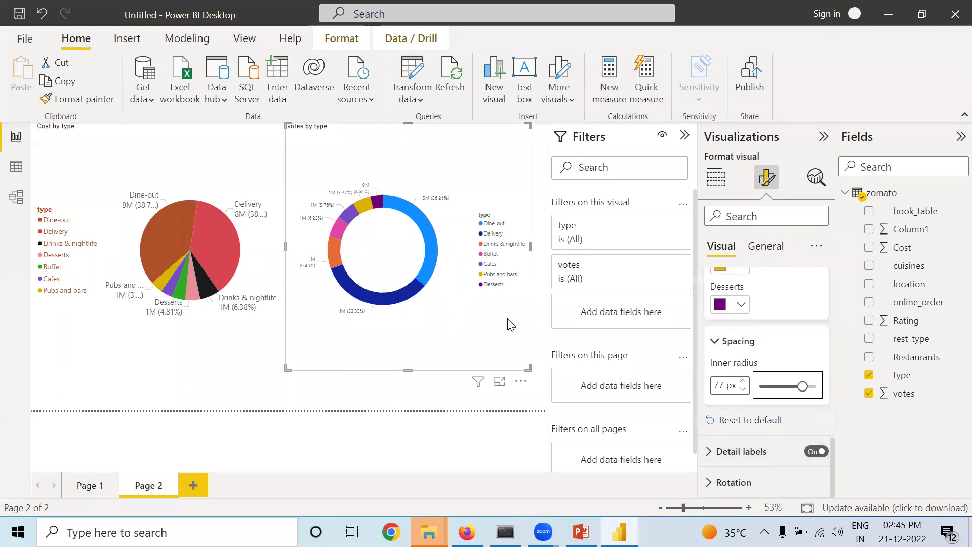
left_click(729, 451)
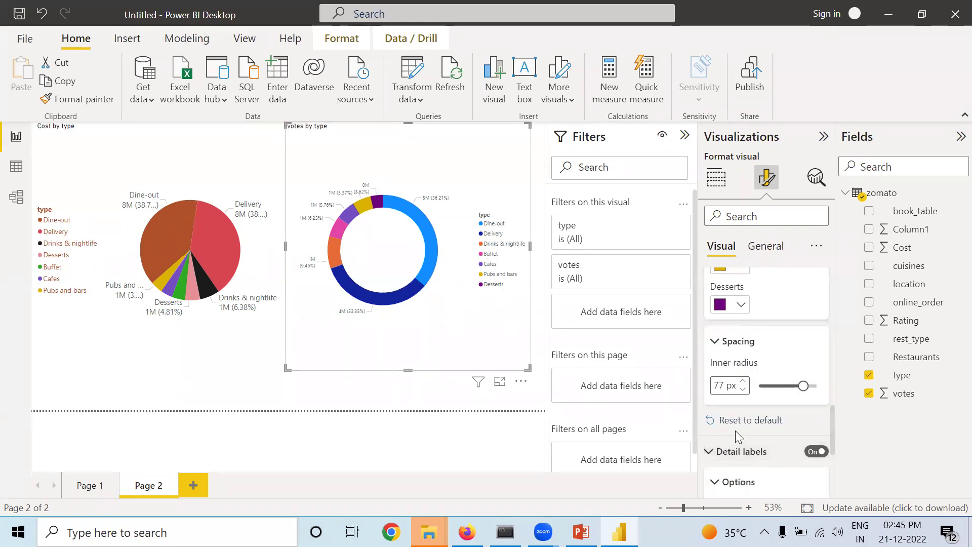
scroll(735, 431, "down", 5)
left_click(772, 448)
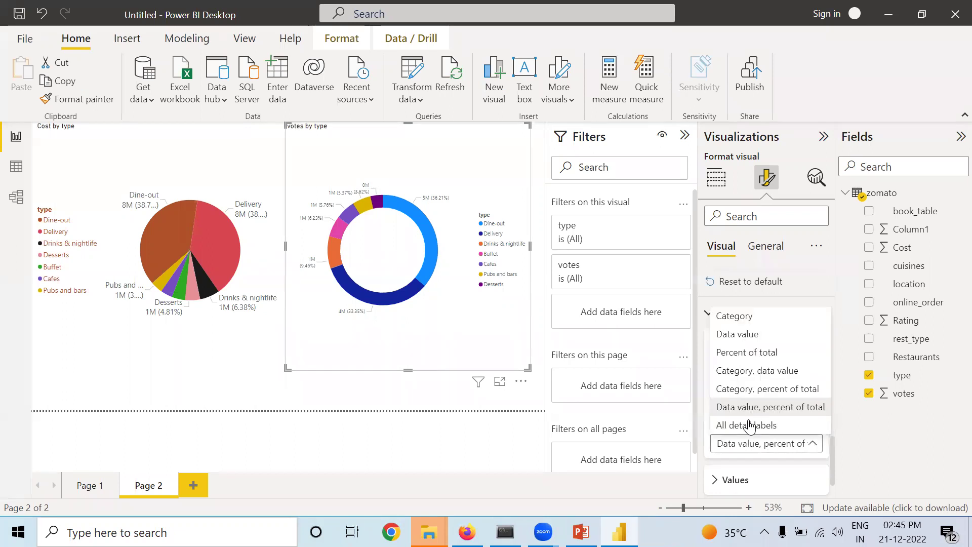
left_click(733, 403)
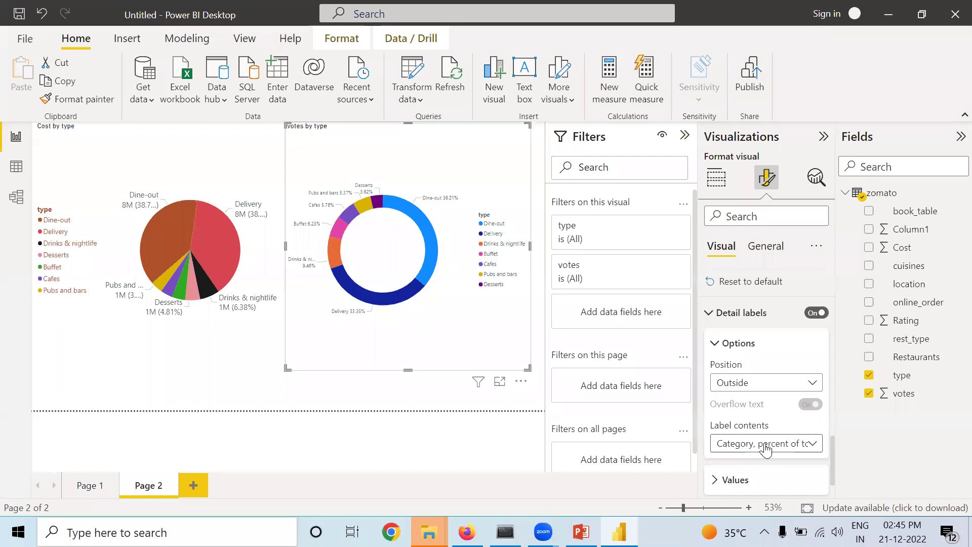
Increase the font size of the donut chart's detail label values by several points
scroll(765, 449, "down", 2)
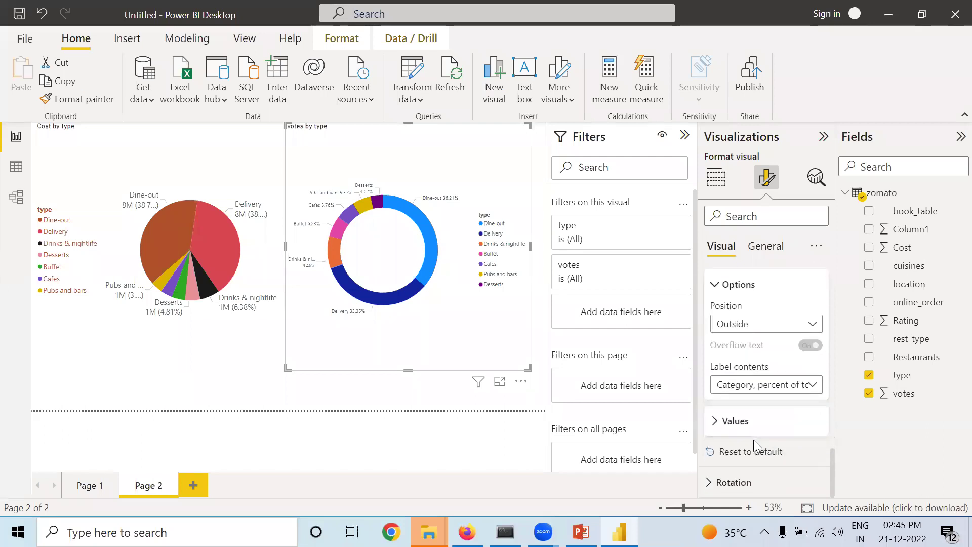
left_click(719, 422)
scroll(808, 430, "down", 1)
left_click(815, 422)
left_click(814, 422)
left_click(814, 422)
left_click(814, 422)
left_click(814, 423)
left_click(814, 423)
Rotate the donut chart's slices to 224°
scroll(792, 433, "down", 5)
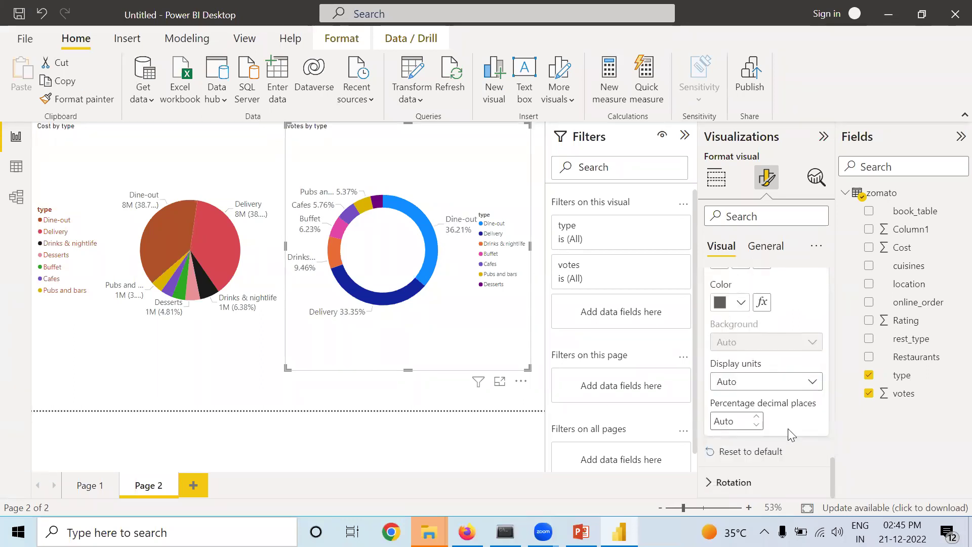
left_click(719, 482)
scroll(819, 467, "down", 2)
left_click(794, 449)
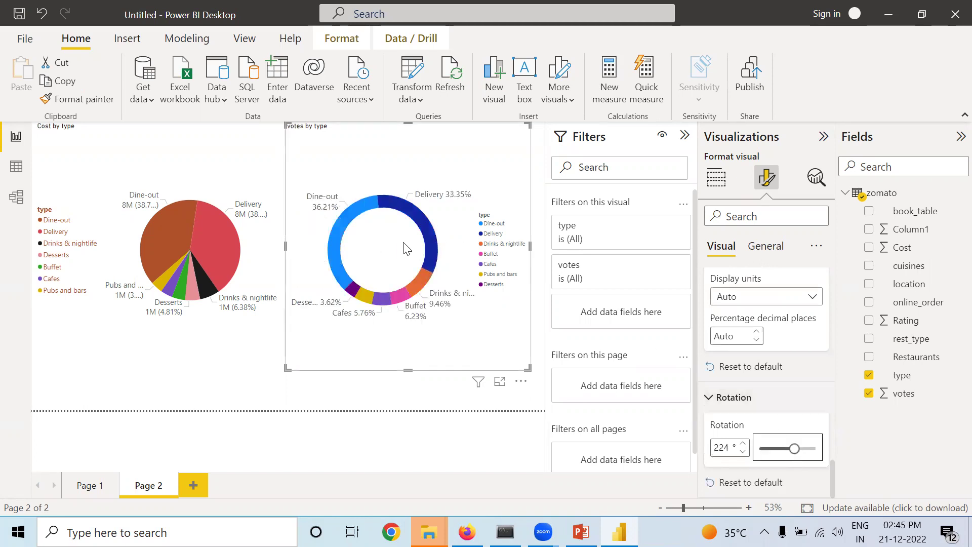
Convert the Cost by type pie chart into a treemap, trying the donut chart type on the way
left_click(715, 184)
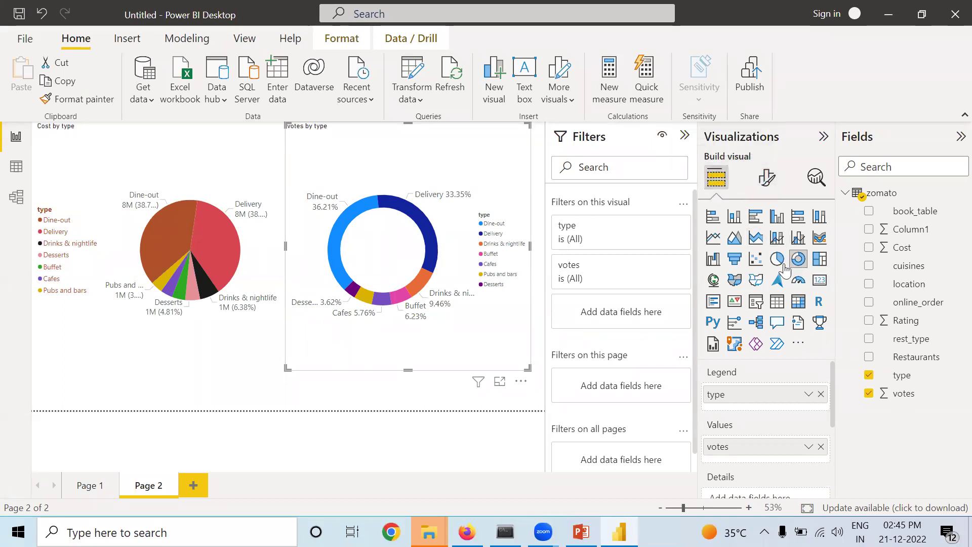
left_click(778, 265)
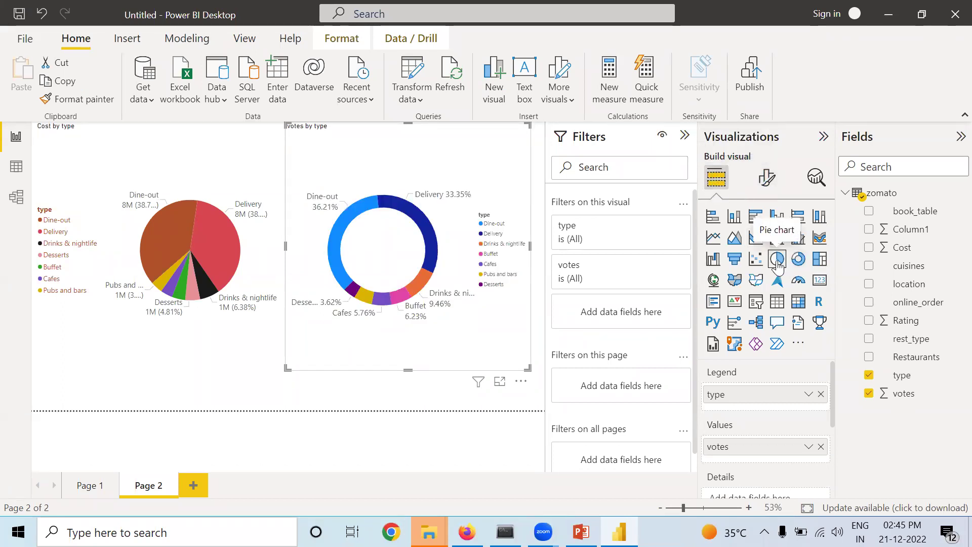
left_click(232, 252)
left_click(258, 257)
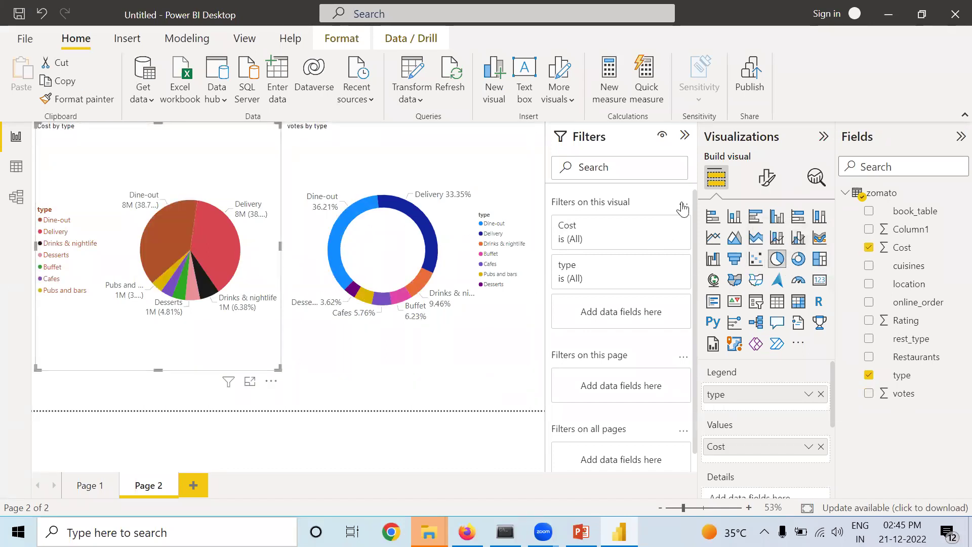
left_click(799, 261)
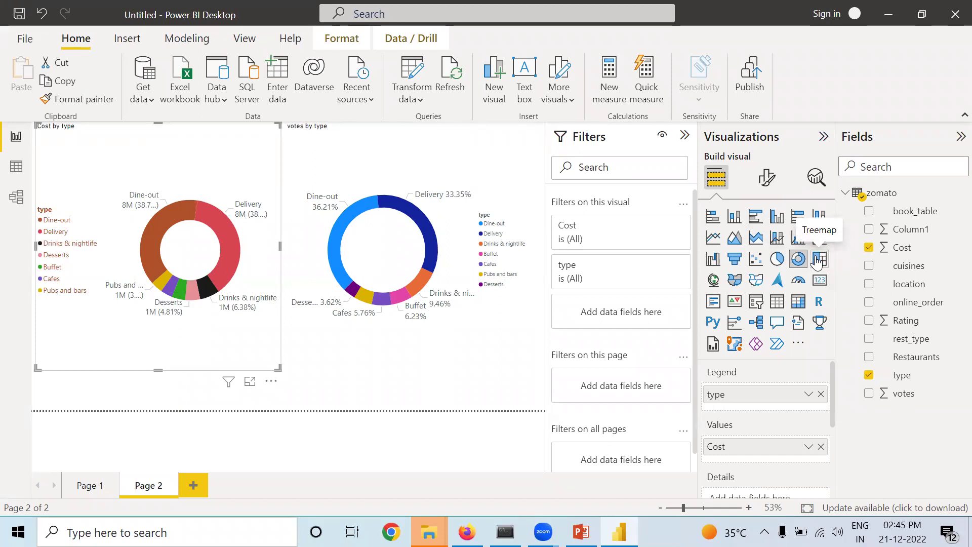
left_click(819, 261)
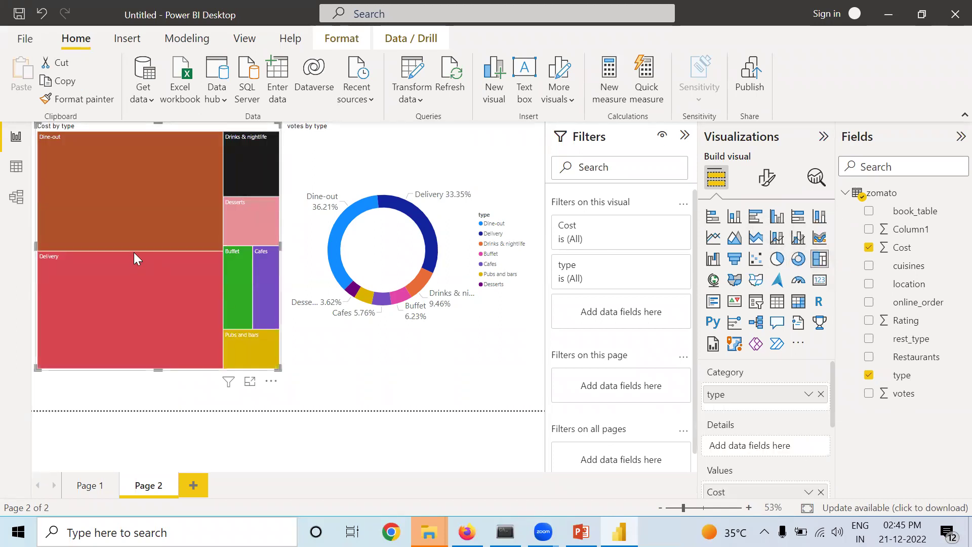
mouse_move(203, 300)
Try the votes by type donut chart as a stacked column chart and a line chart, returning it to a donut
left_click(468, 332)
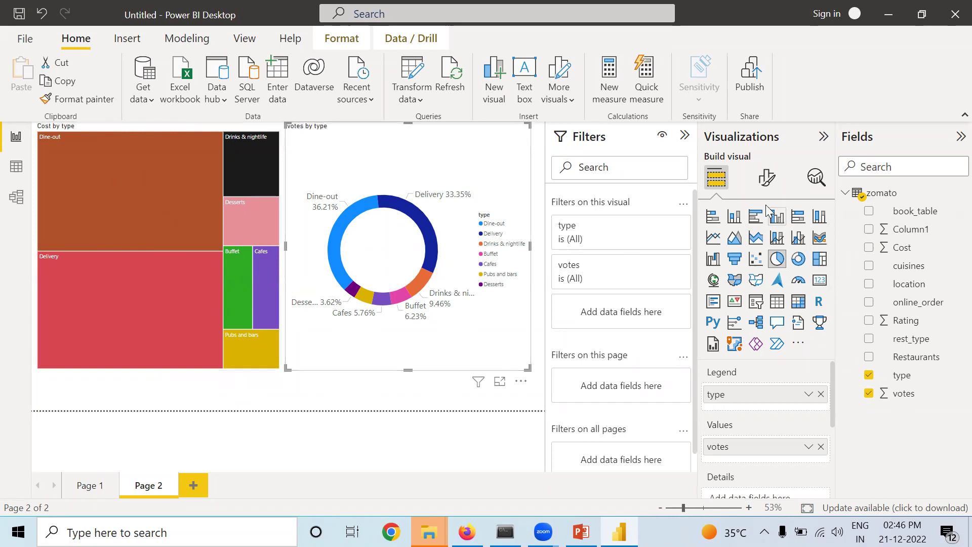
left_click(734, 219)
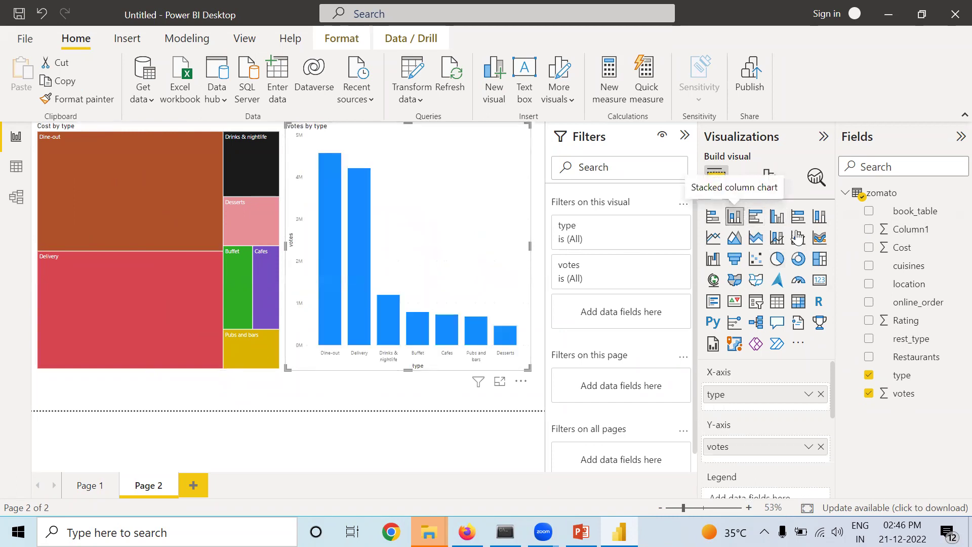
left_click(798, 259)
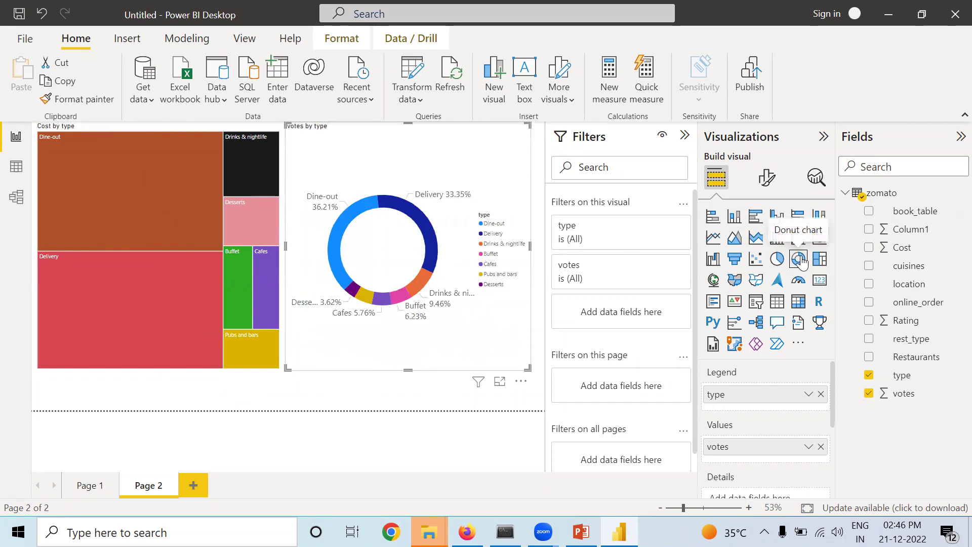
left_click(713, 237)
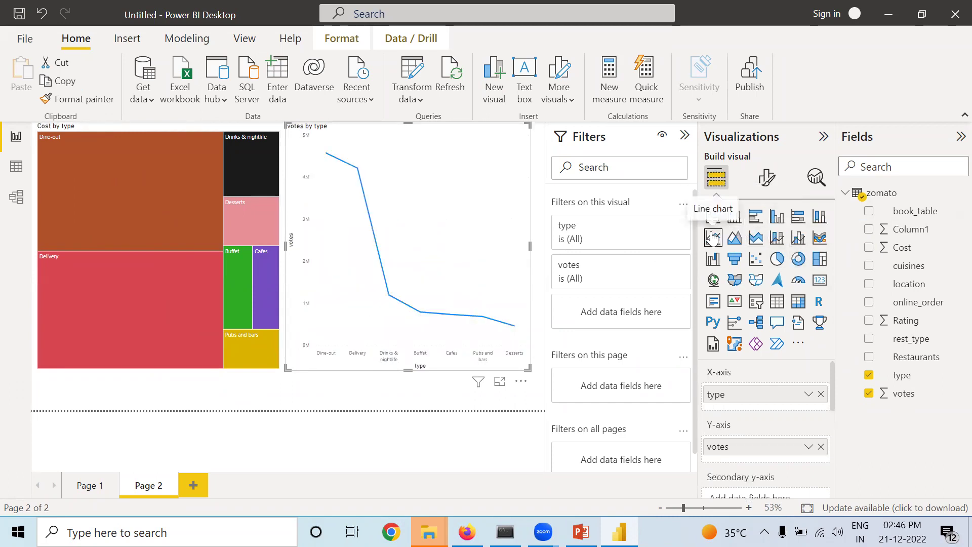
left_click(799, 260)
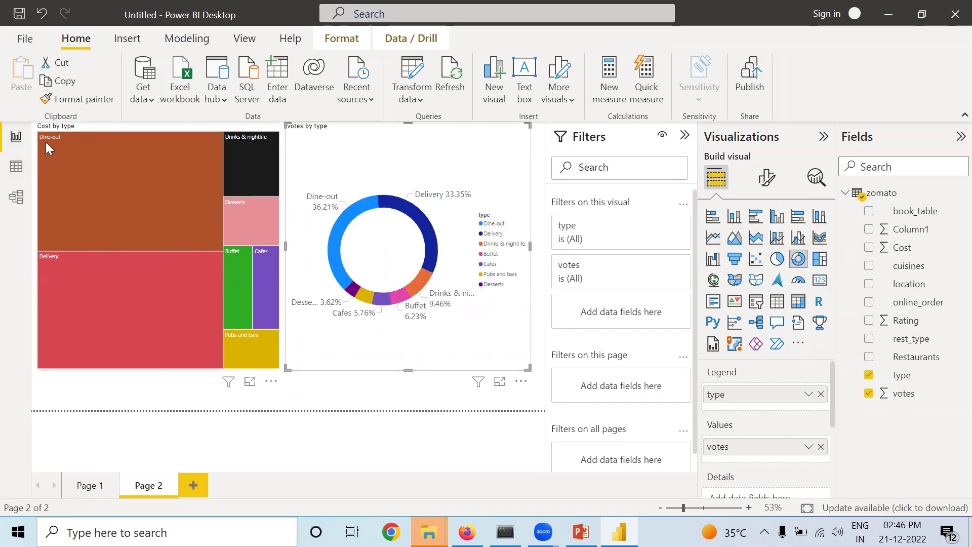
mouse_move(47, 148)
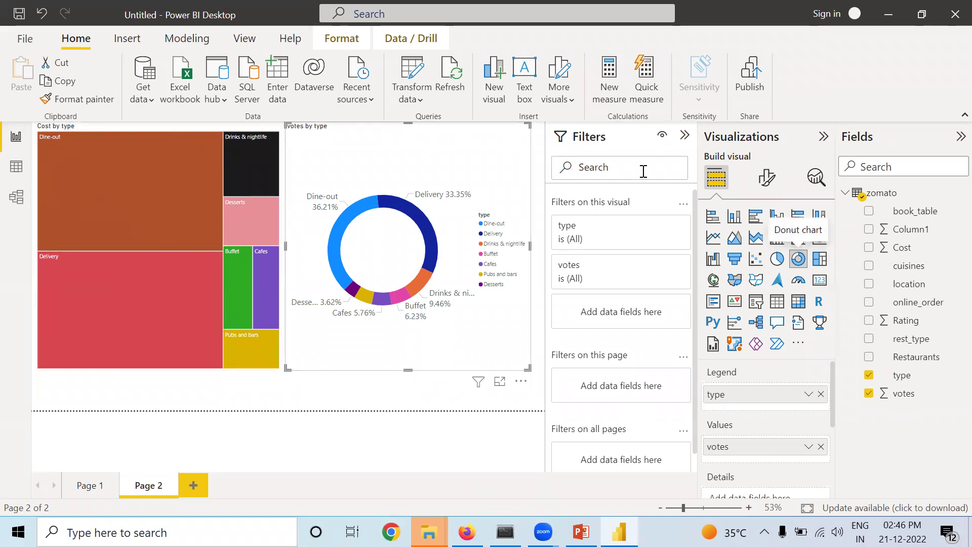
Set the font size of the votes by type donut chart's legend to 14
left_click(768, 177)
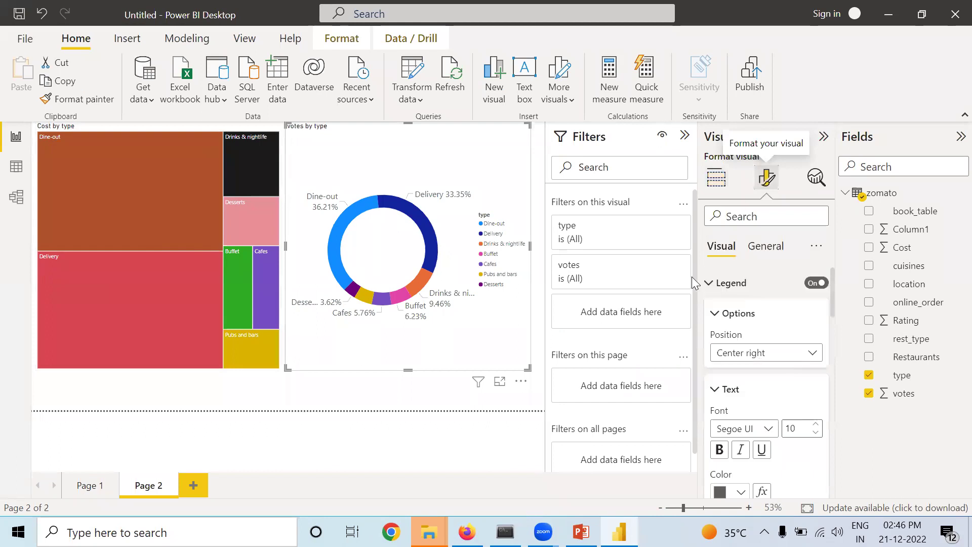
scroll(766, 329, "down", 5)
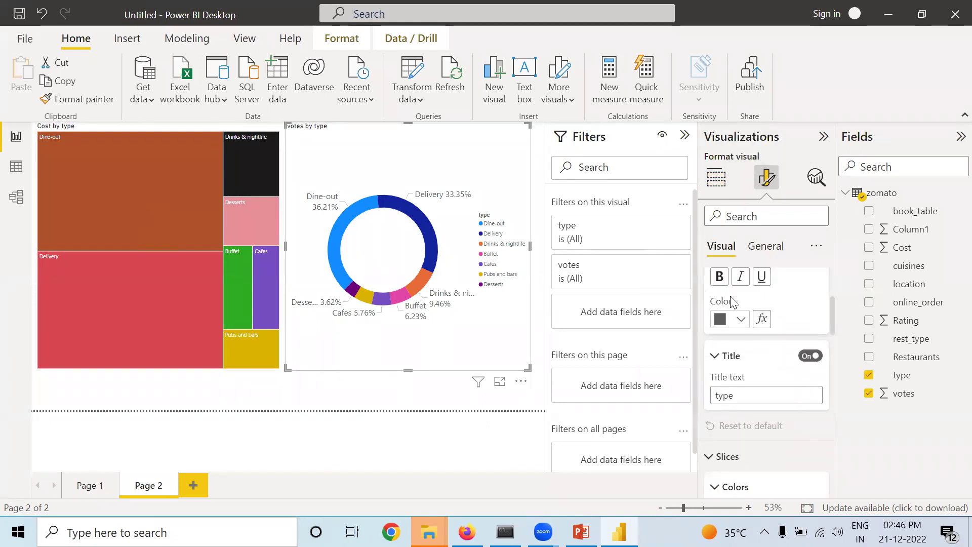
scroll(731, 297, "up", 3)
scroll(734, 301, "up", 1)
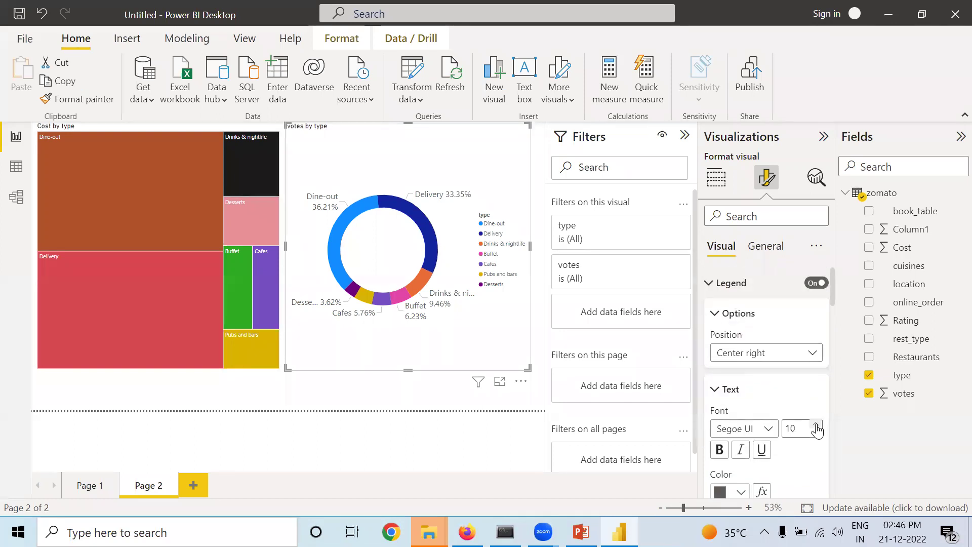
left_click(816, 425)
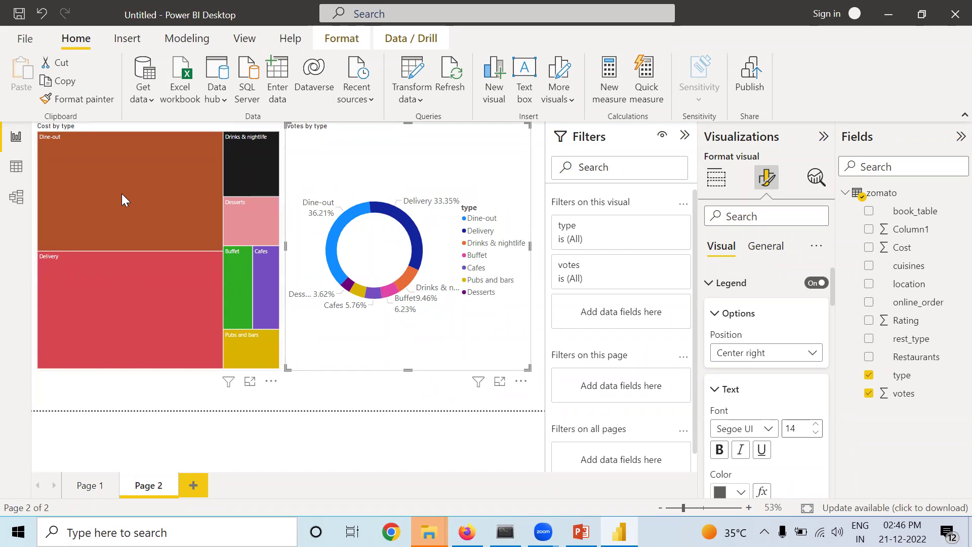
Try cross-highlighting Dine-out from the treemap and showing the treemap's legend, then restore both
left_click(146, 187)
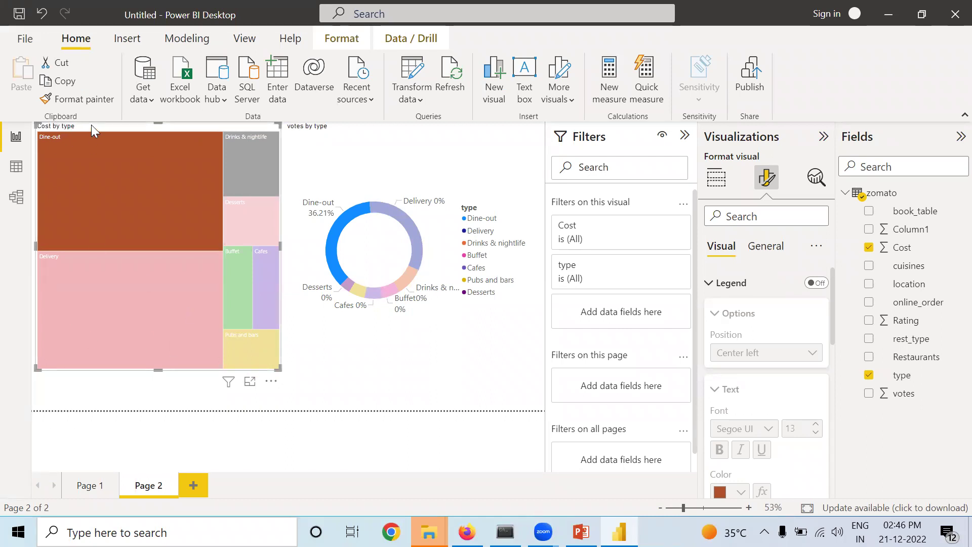
left_click(121, 188)
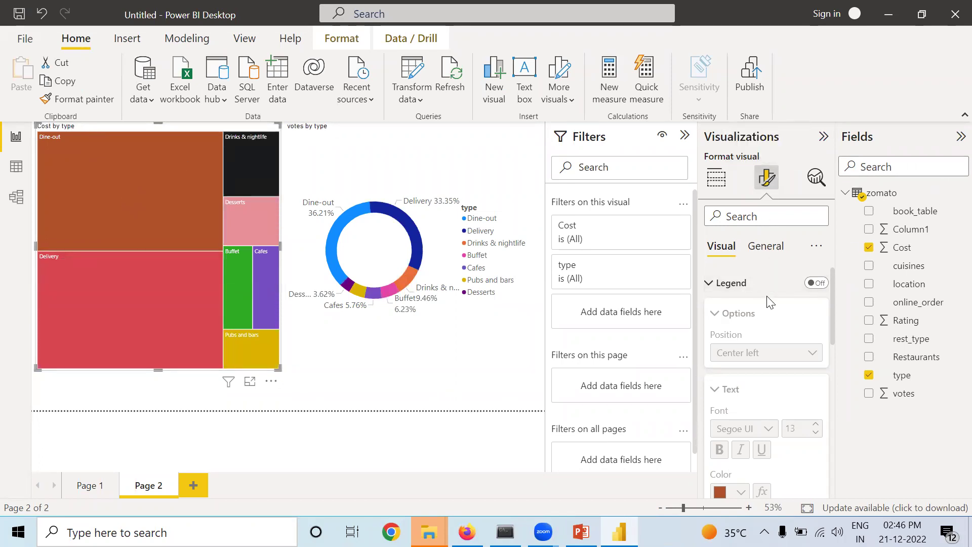
left_click(817, 284)
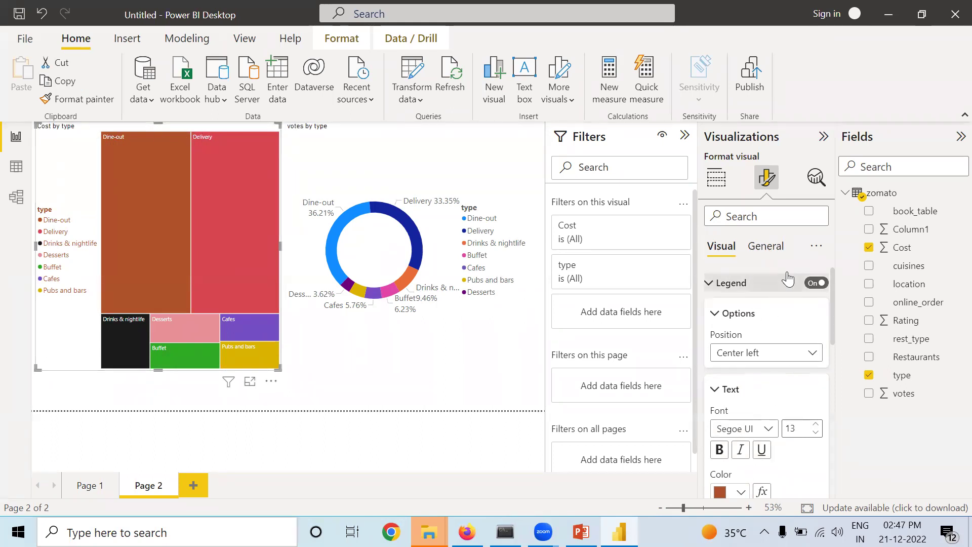
left_click(817, 283)
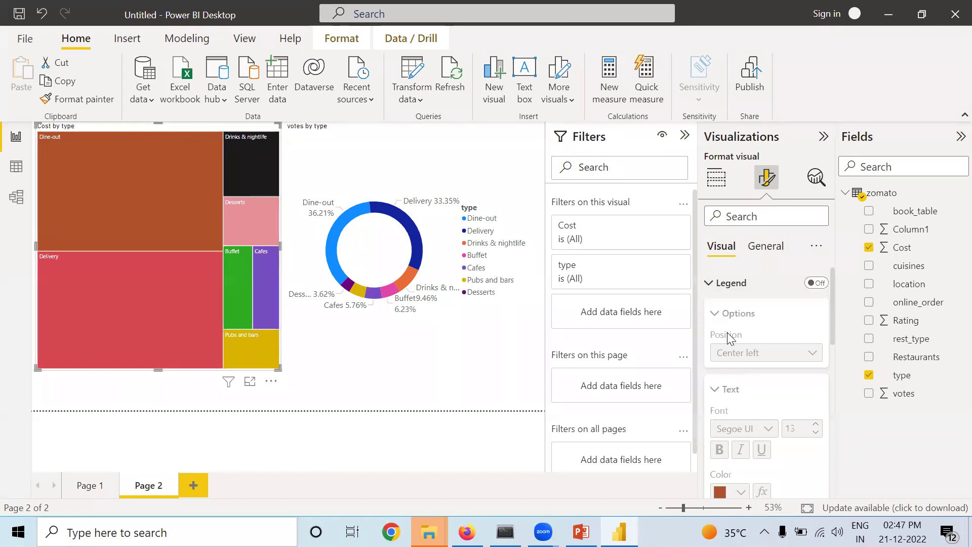
Review the treemap's category colors and turn on its data labels
scroll(733, 337, "down", 3)
scroll(731, 335, "down", 3)
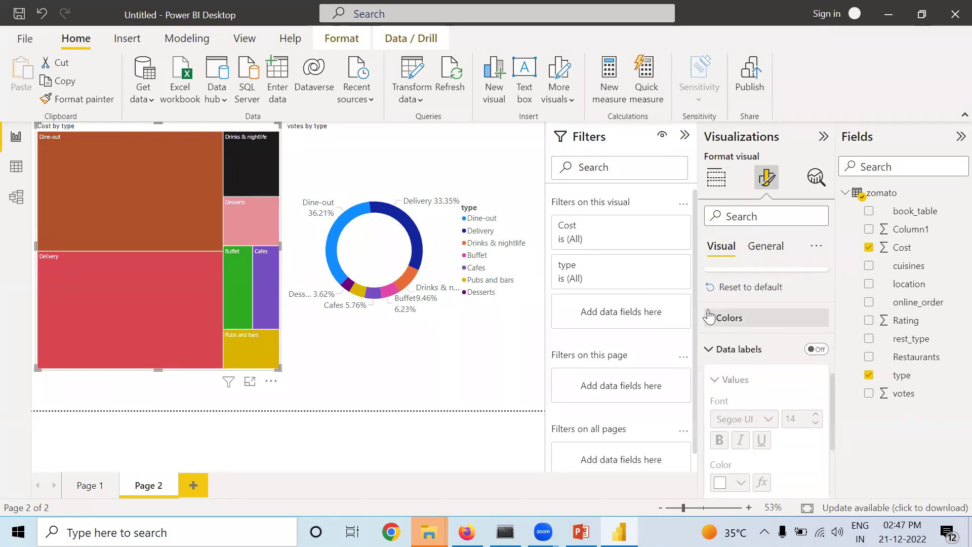
left_click(712, 319)
scroll(725, 324, "down", 2)
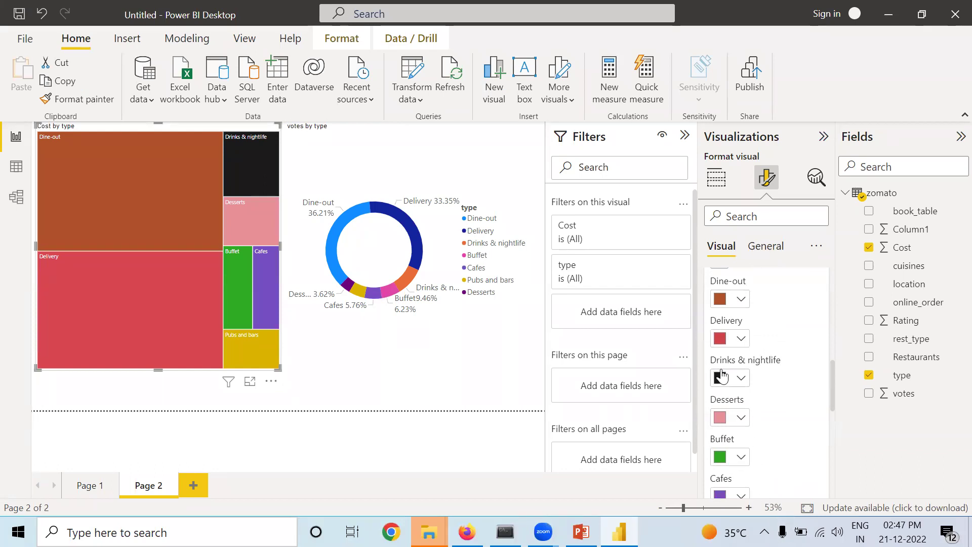
scroll(723, 377, "down", 6)
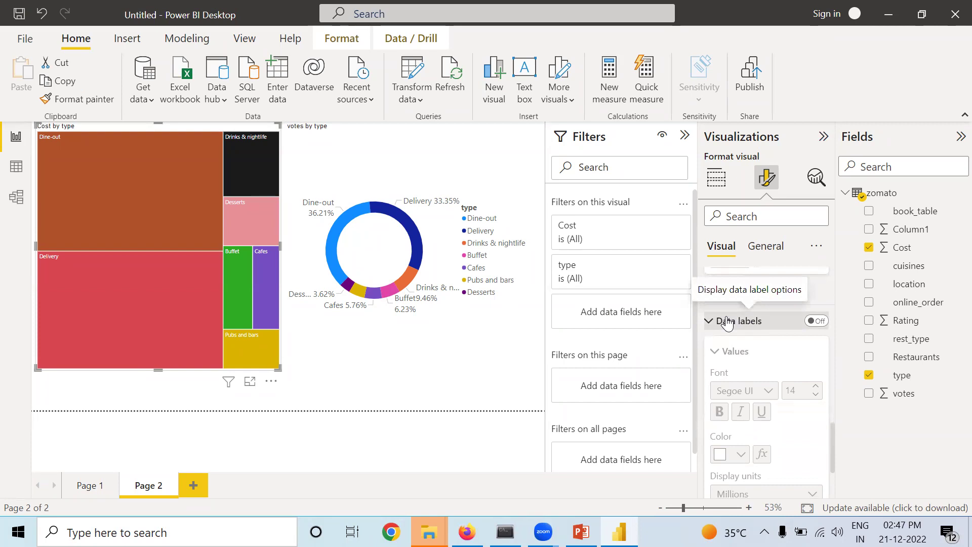
left_click(821, 322)
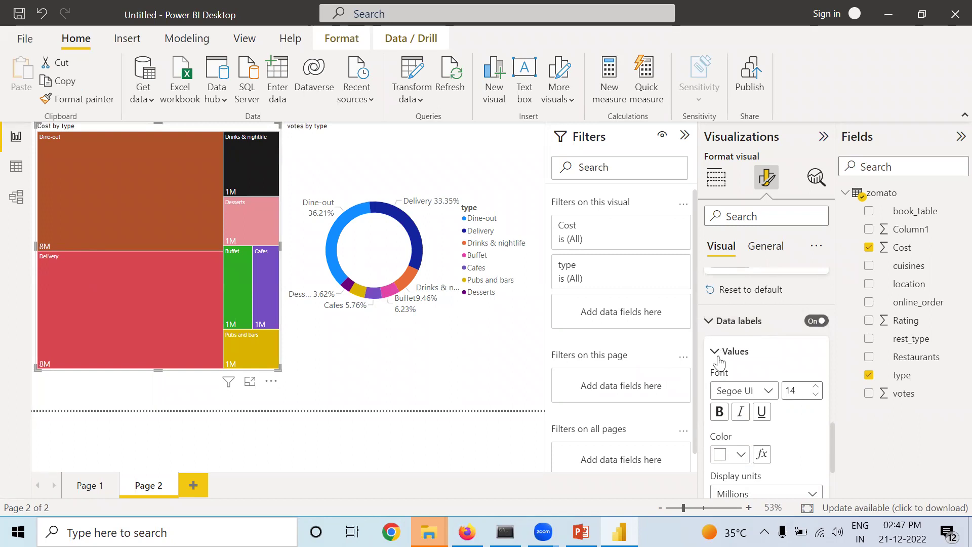
Set the display units of the treemap's data labels to Thousands
scroll(822, 425, "down", 1)
scroll(822, 426, "down", 3)
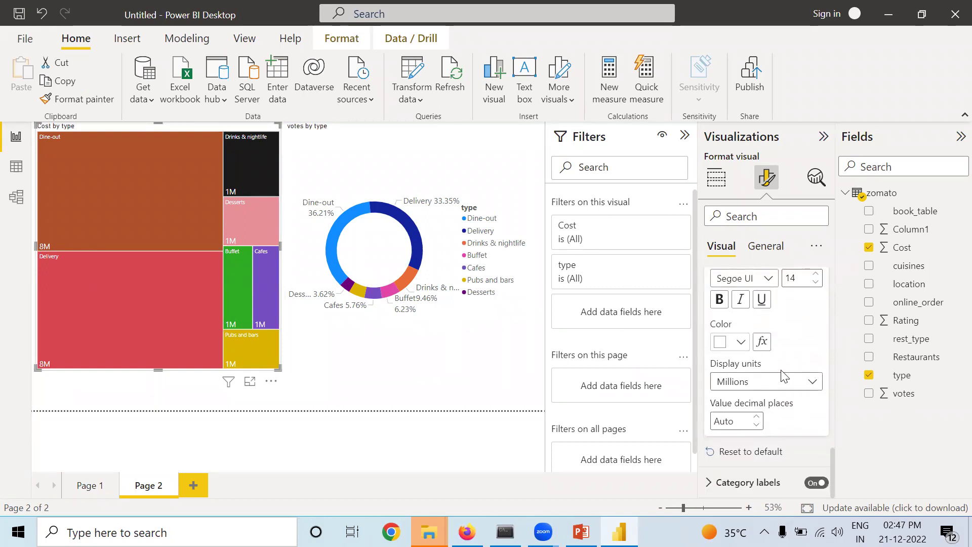
left_click(789, 382)
left_click(737, 438)
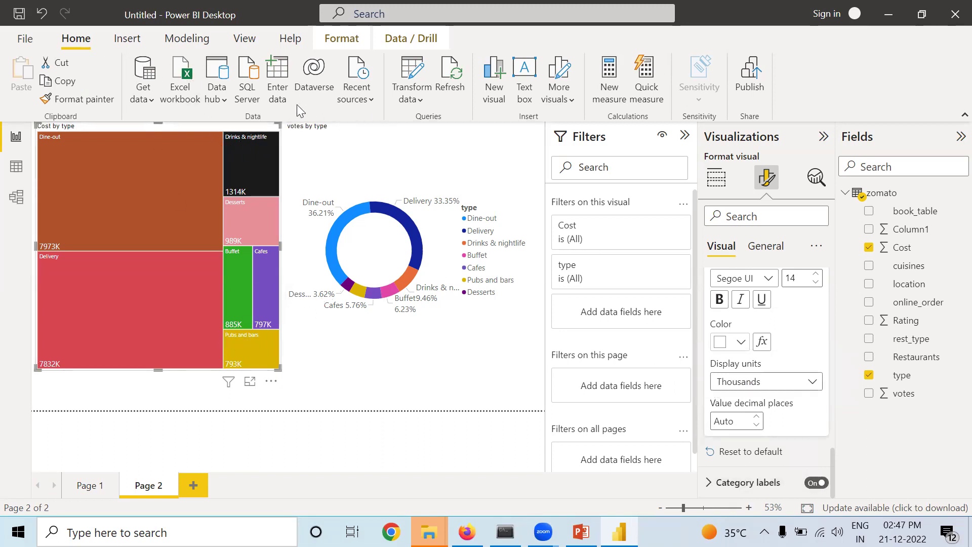
Try the treemap without category labels, restore them, and check the Dine-out block's tooltip
left_click(811, 484)
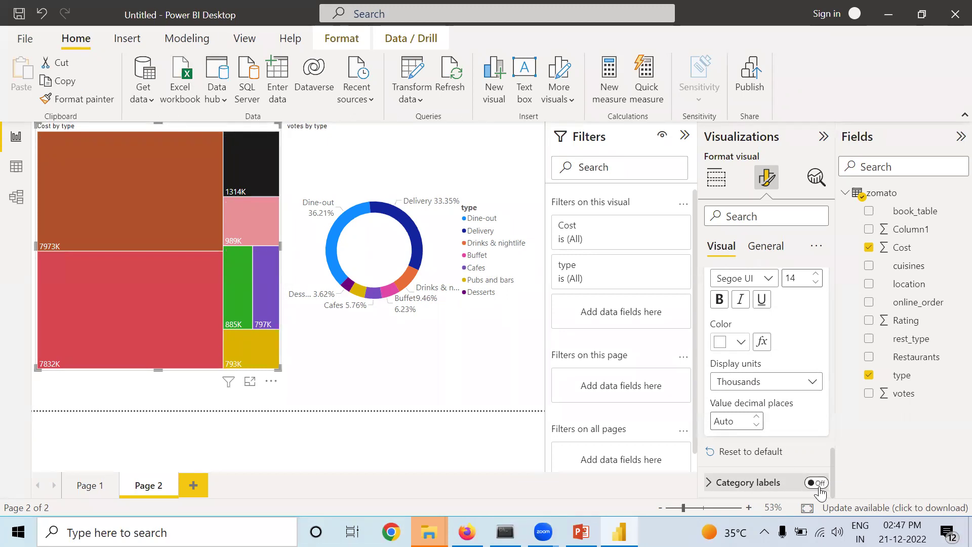
left_click(822, 485)
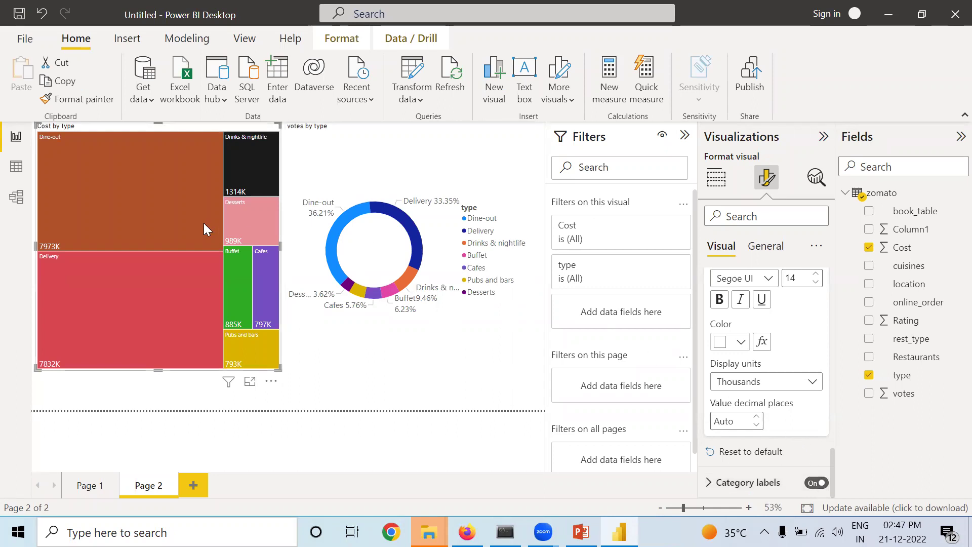
mouse_move(203, 223)
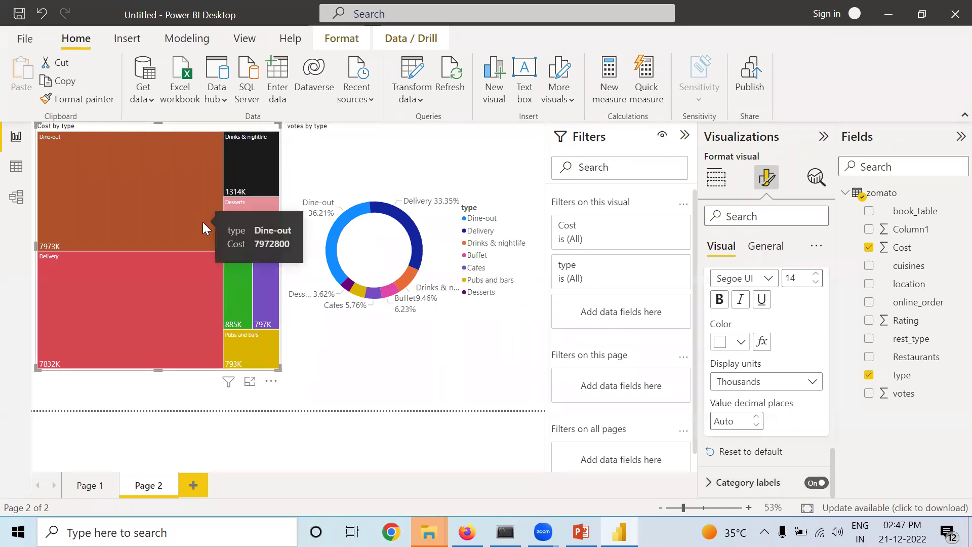
Convert the votes by type donut chart into a funnel chart
left_click(444, 256)
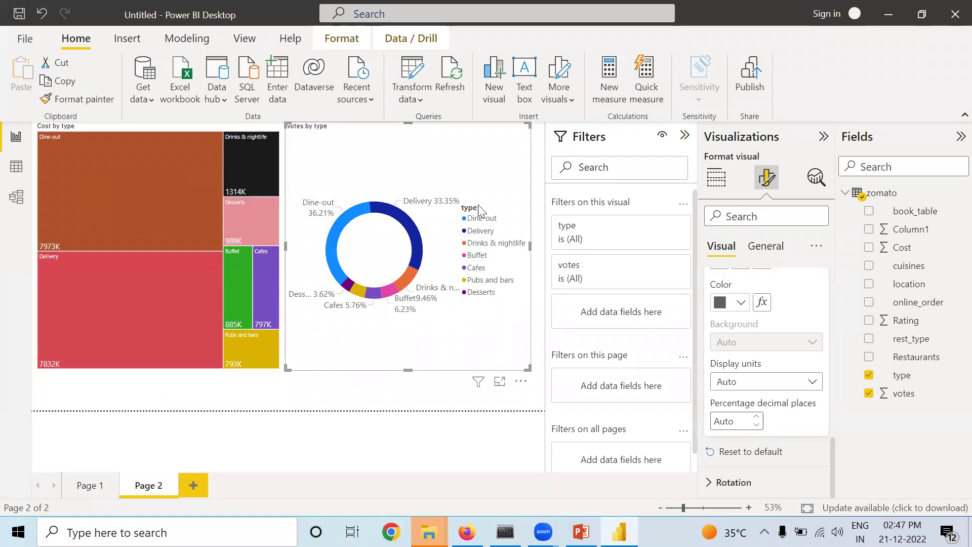
left_click(717, 178)
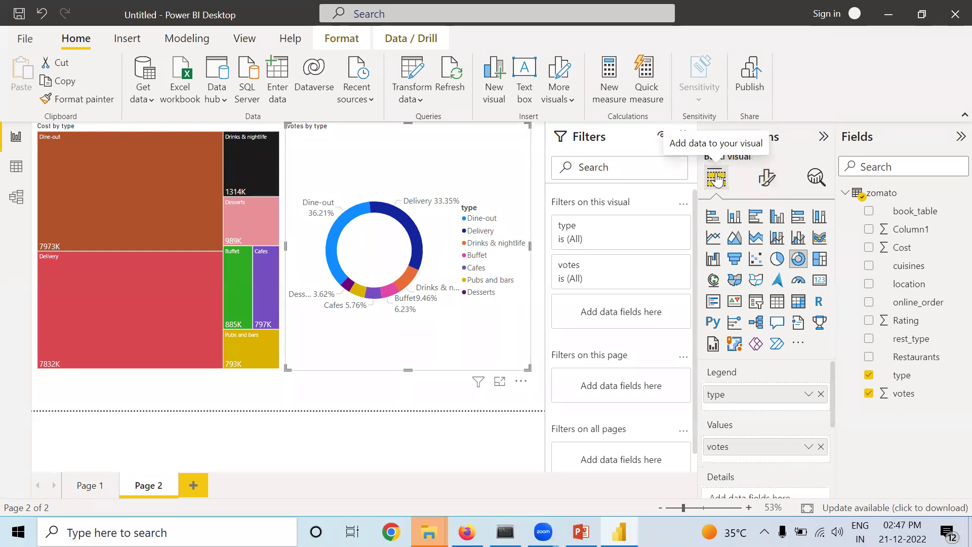
left_click(740, 259)
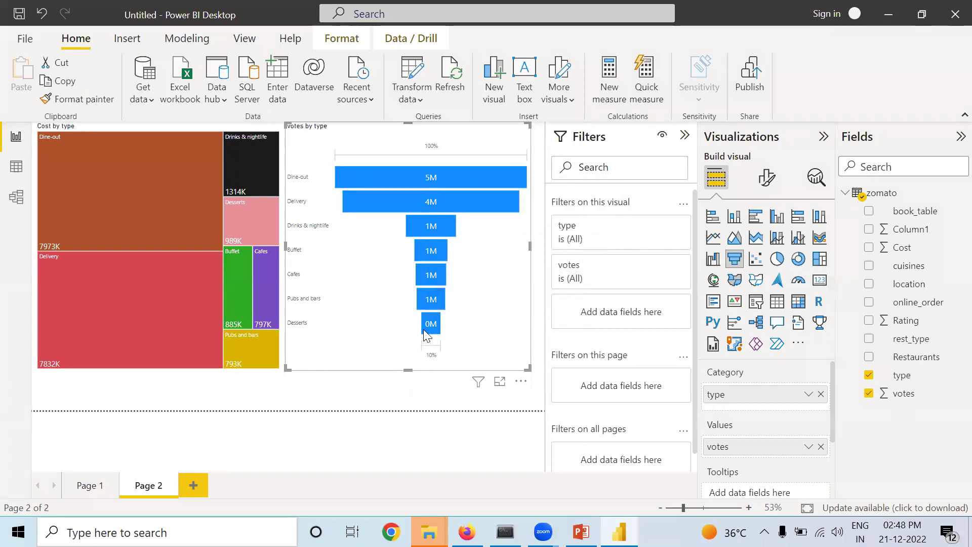
mouse_move(432, 330)
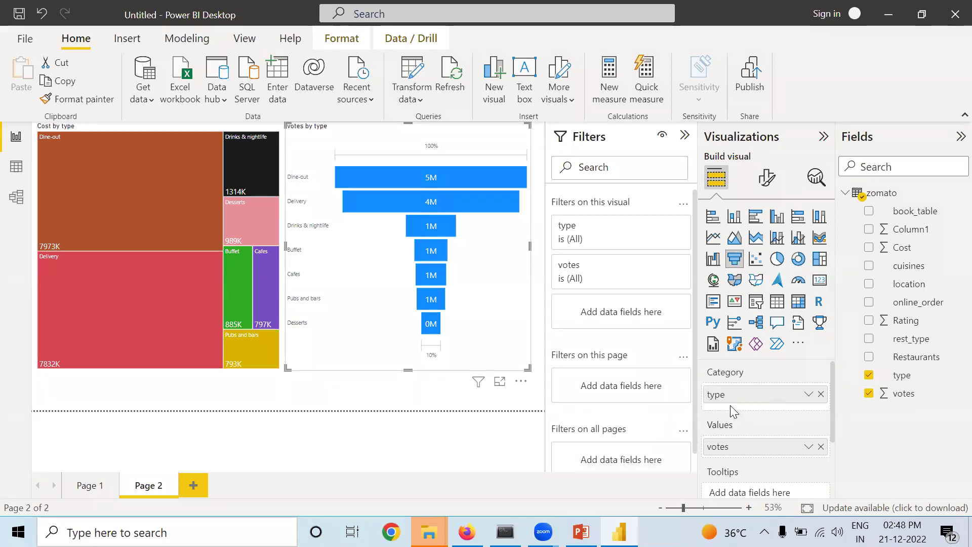
Turn on separate color settings for all categories of the votes by type funnel chart
left_click(767, 178)
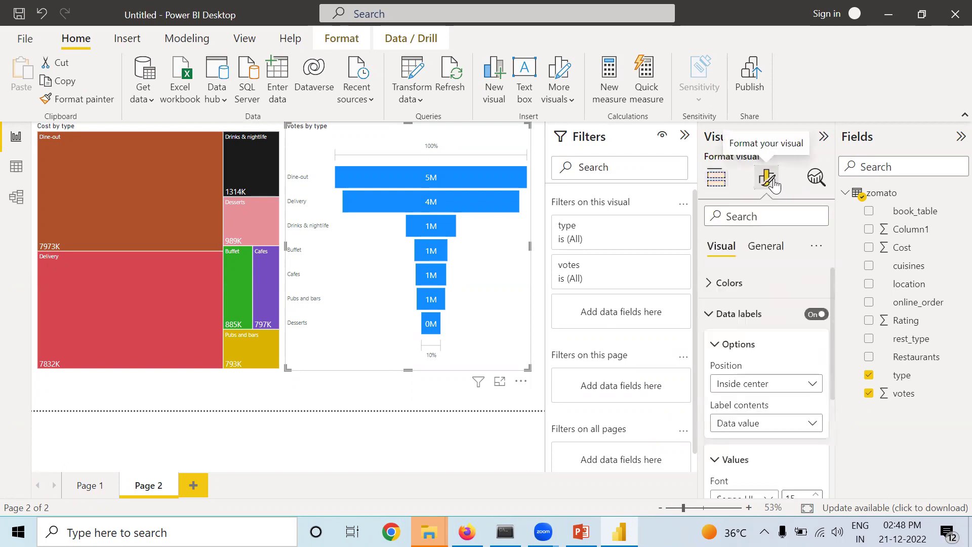
left_click(708, 285)
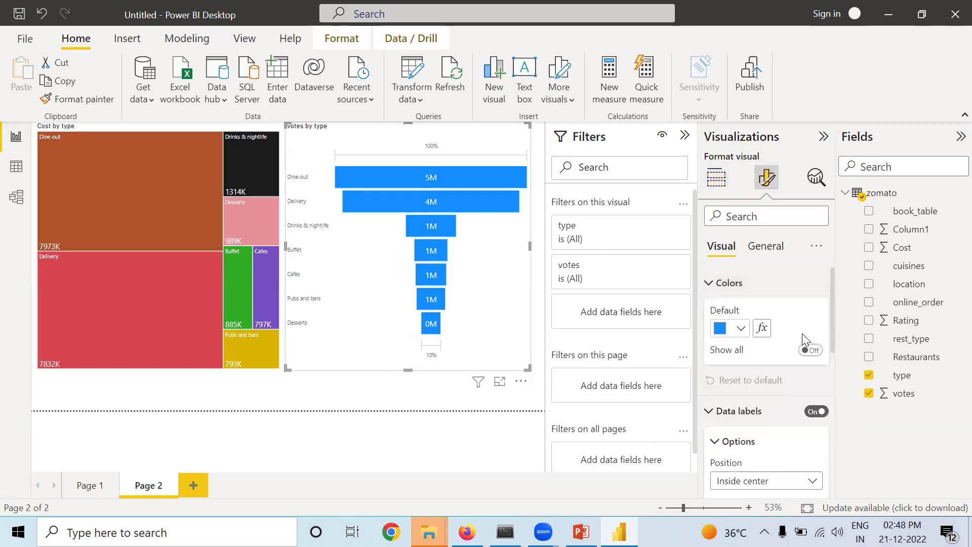
left_click(810, 350)
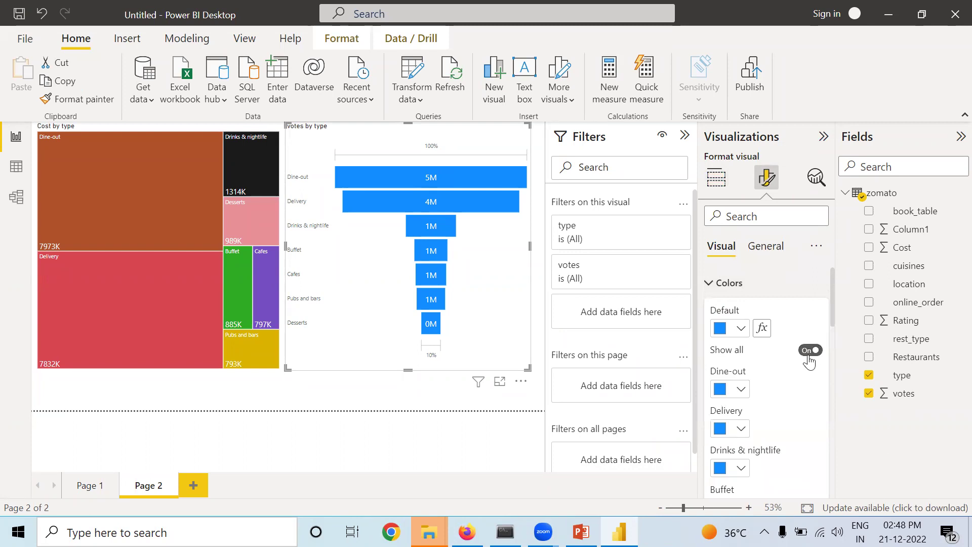
Color the funnel chart's Dine-out bar green, Delivery light pink, Drinks & nightlife black and Buffet red
scroll(810, 354, "down", 1)
left_click(742, 355)
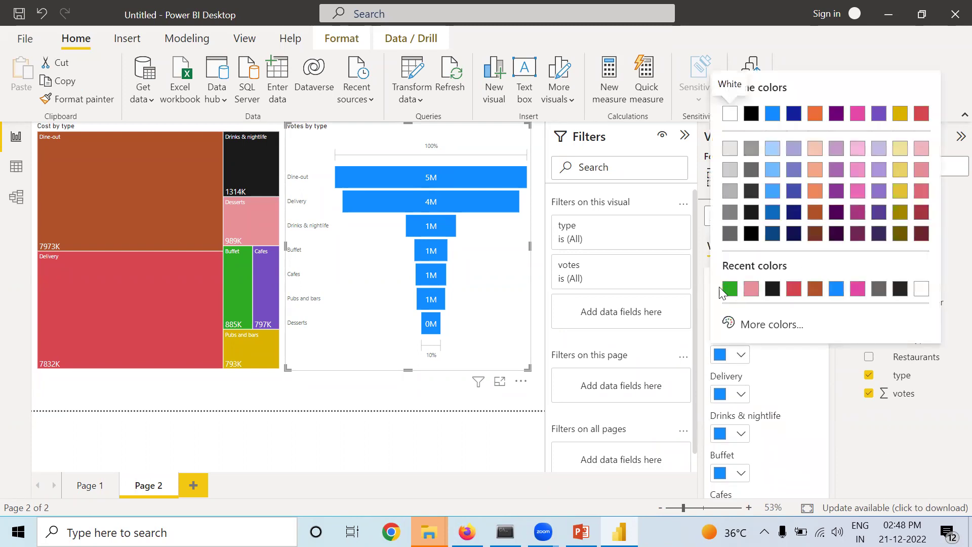
left_click(730, 289)
left_click(741, 395)
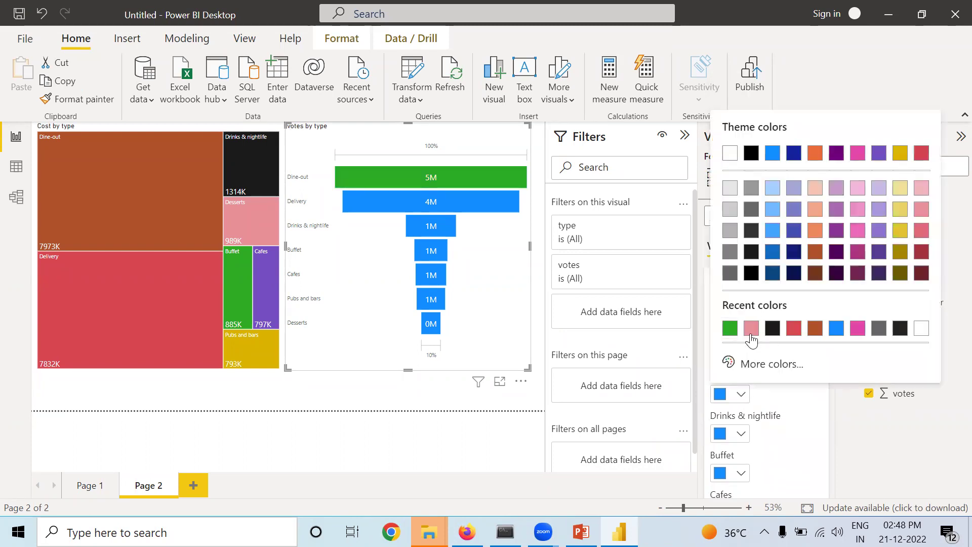
left_click(752, 327)
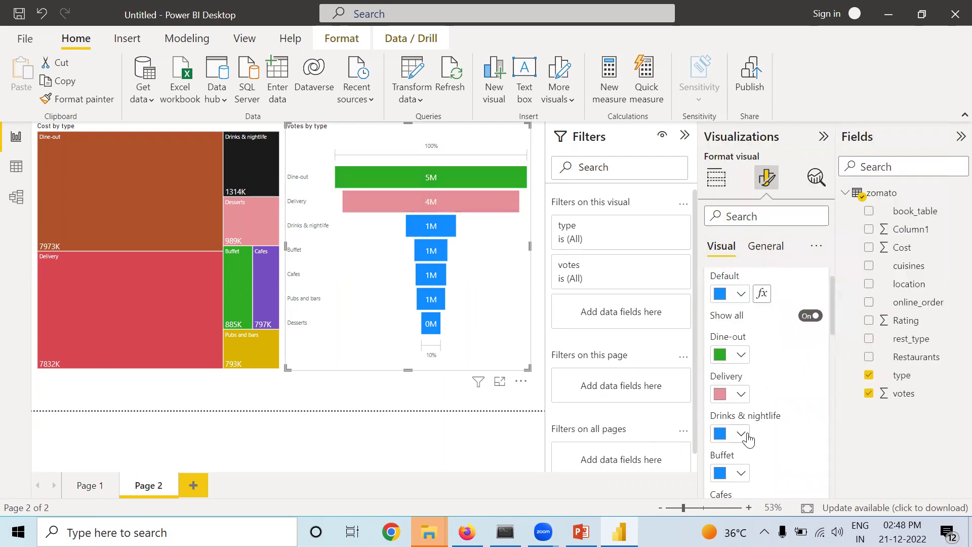
left_click(741, 433)
left_click(771, 369)
left_click(739, 473)
left_click(793, 407)
Color the funnel chart's Cafes bar magenta, Pubs and bars dark olive and Desserts dark purple
scroll(785, 418, "down", 5)
left_click(736, 306)
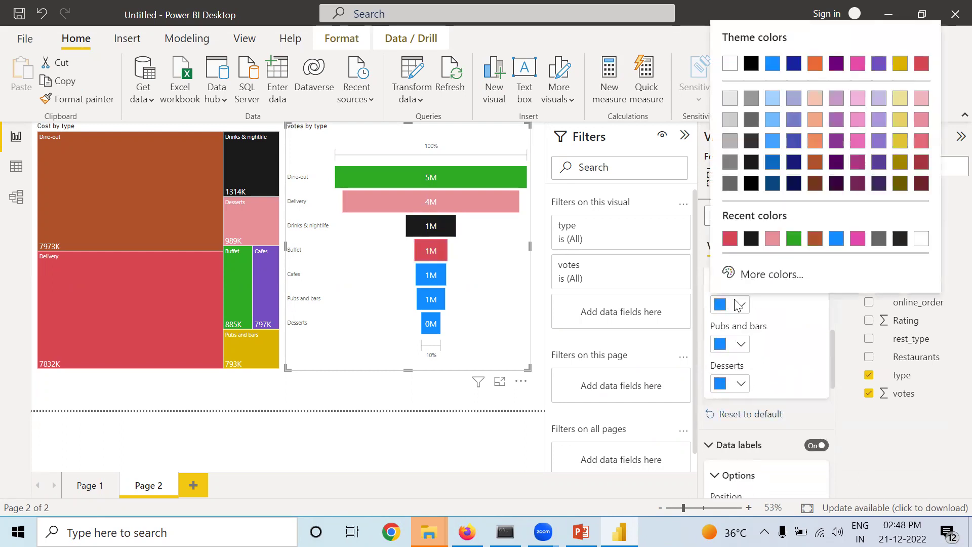
left_click(856, 239)
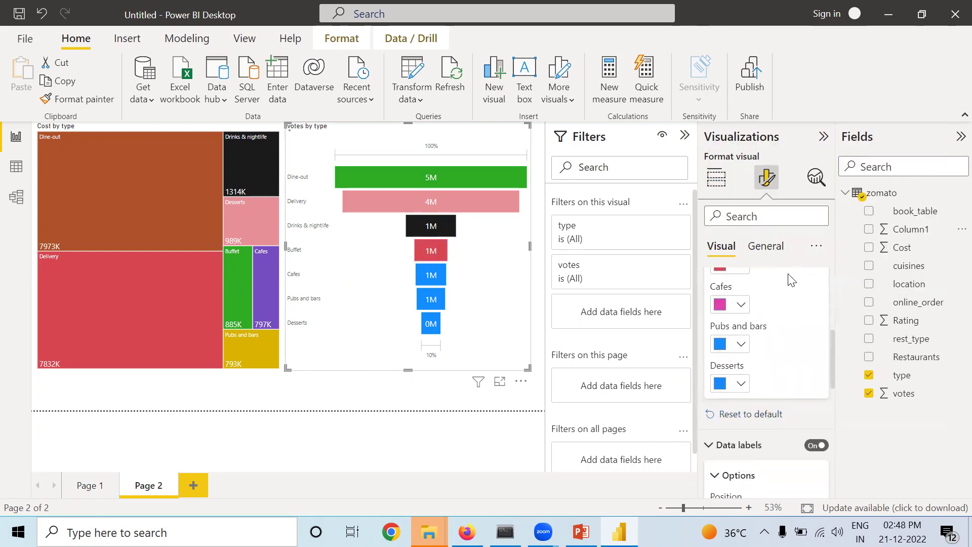
left_click(740, 344)
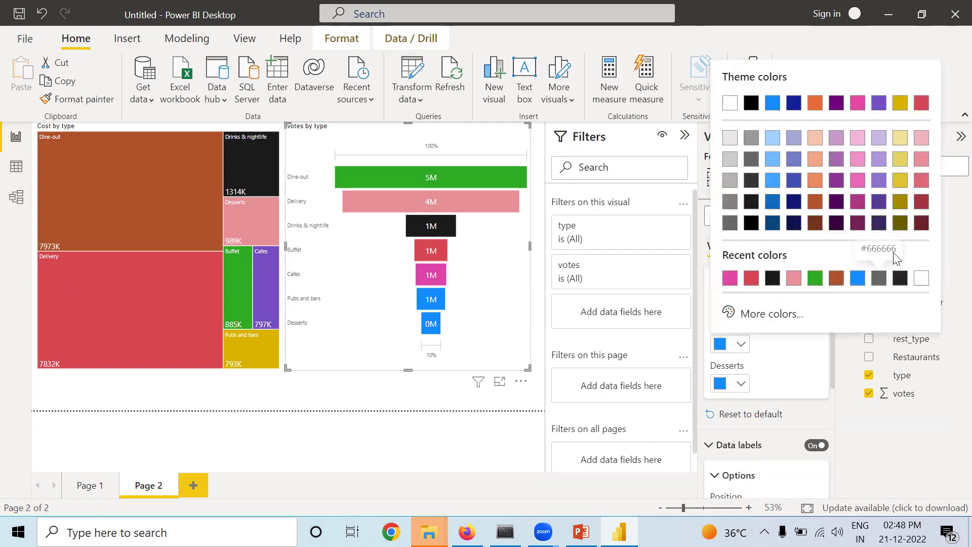
left_click(900, 223)
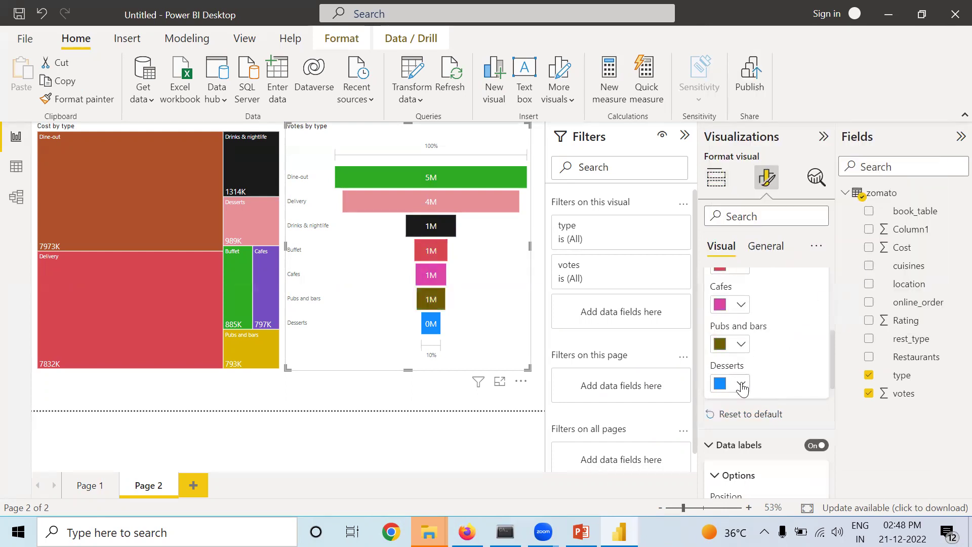
left_click(742, 383)
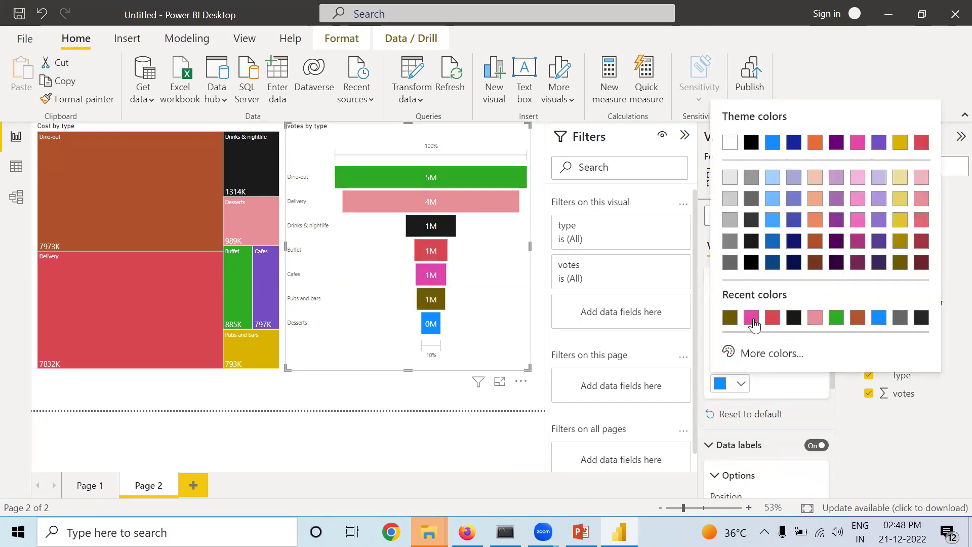
left_click(882, 241)
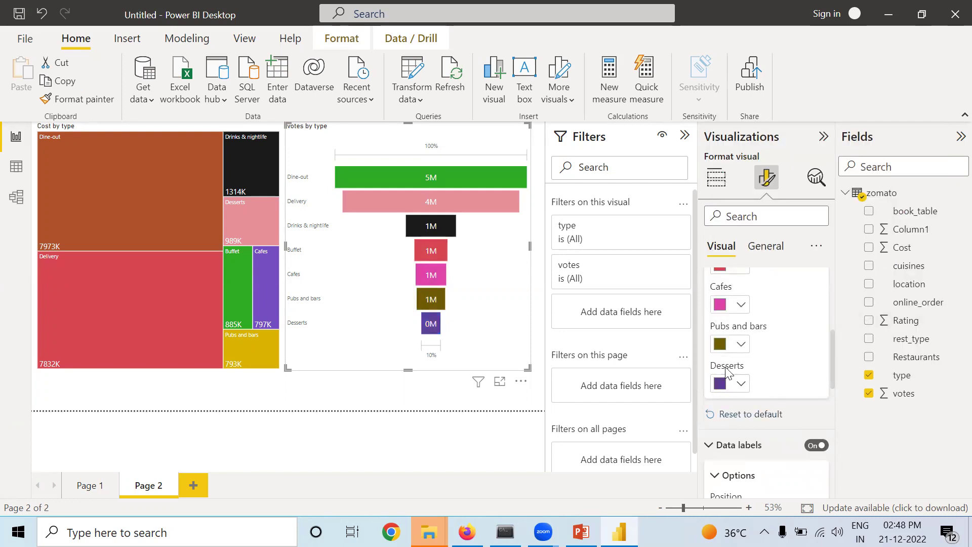
Try the funnel's data labels at Outside end, restore Inside center, and review the label contents options
scroll(734, 379, "down", 3)
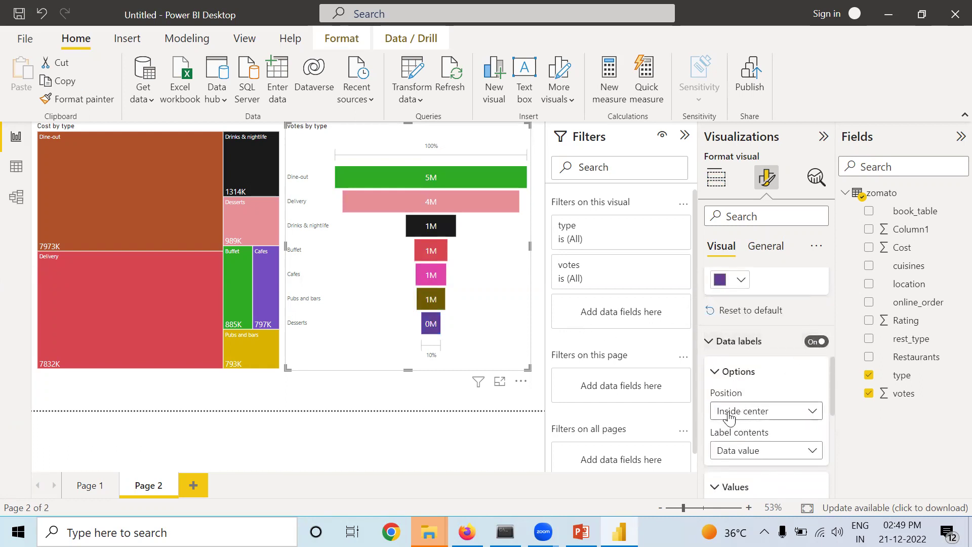
left_click(779, 416)
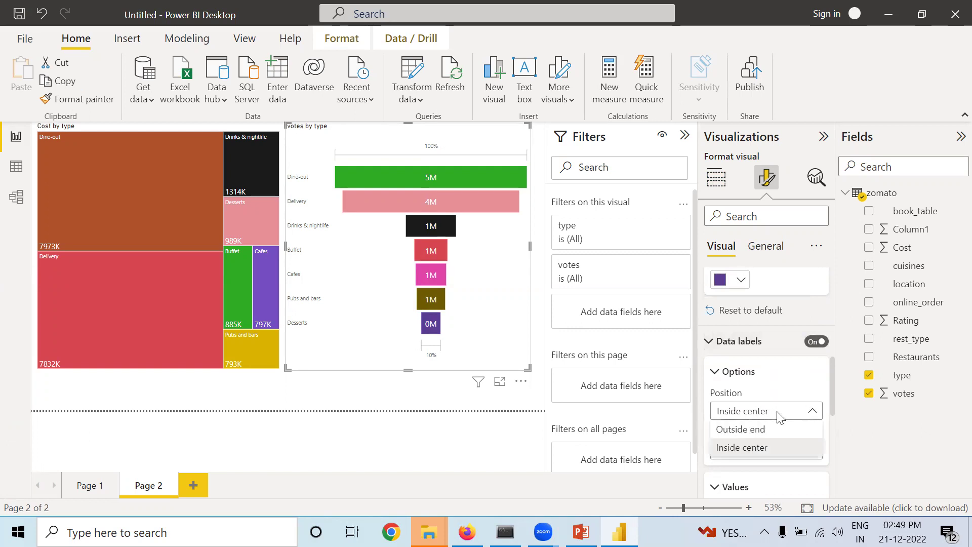
left_click(759, 432)
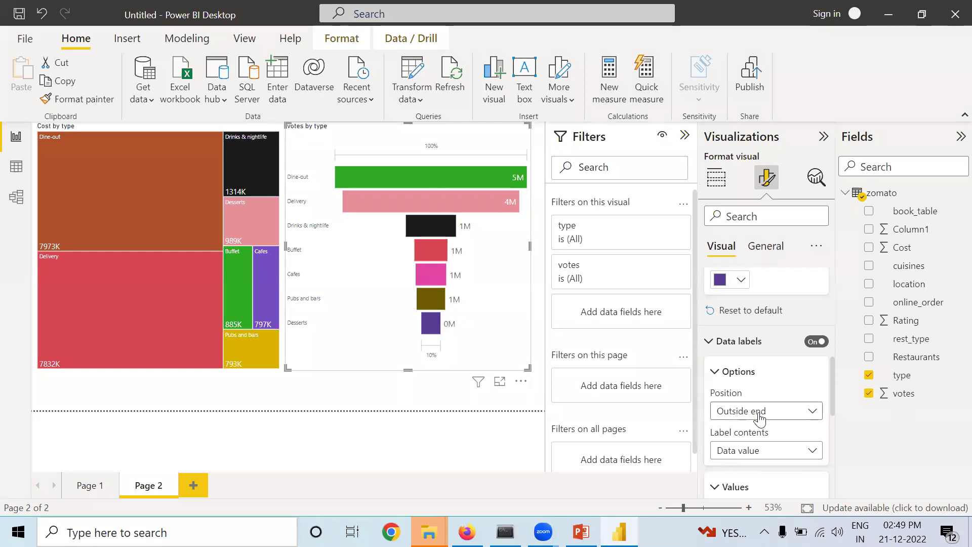
left_click(760, 412)
left_click(754, 448)
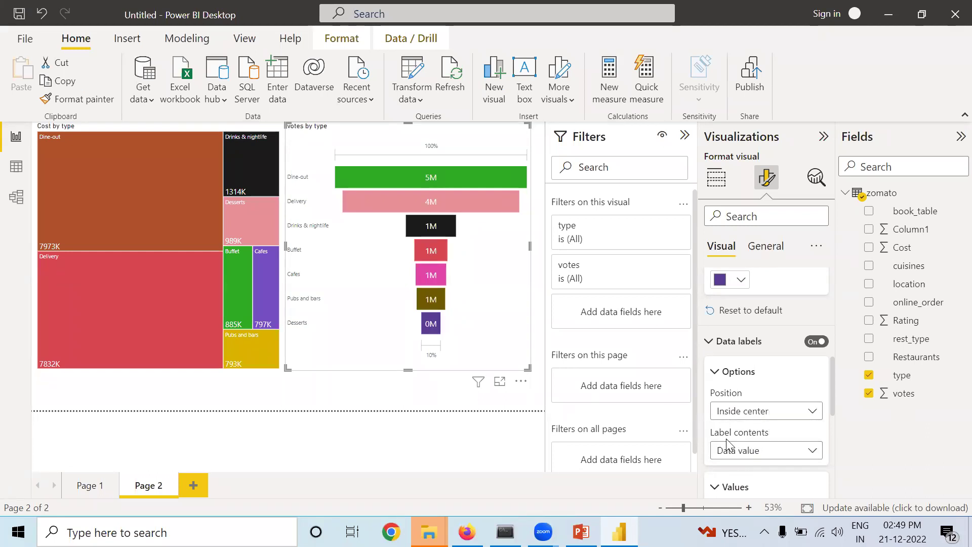
left_click(770, 452)
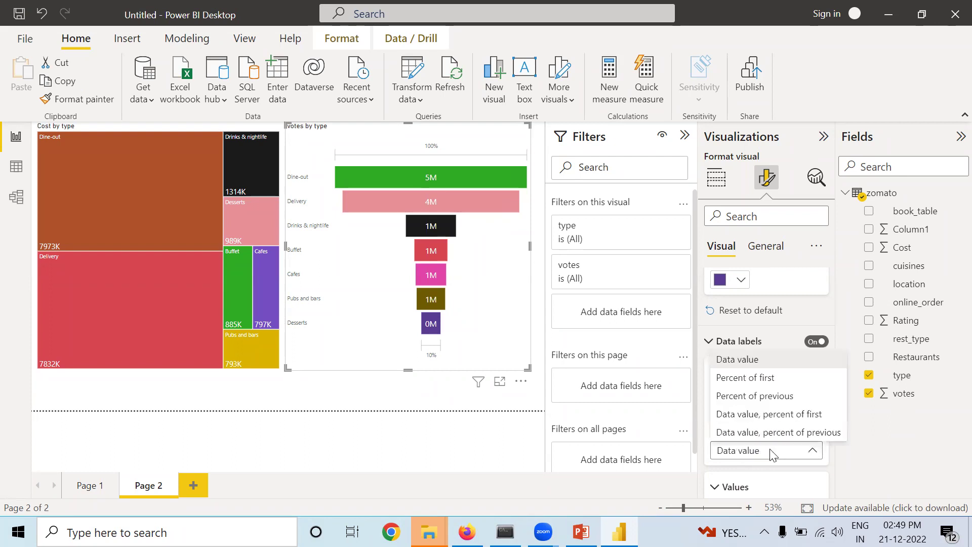
left_click(672, 470)
Set the display units of the funnel chart's data labels to Thousands
scroll(742, 449, "down", 4)
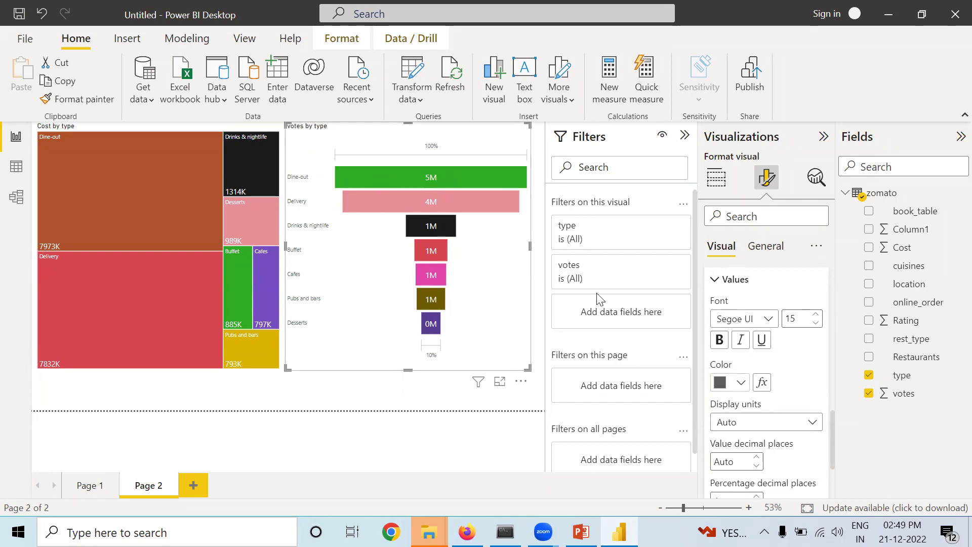
left_click(799, 426)
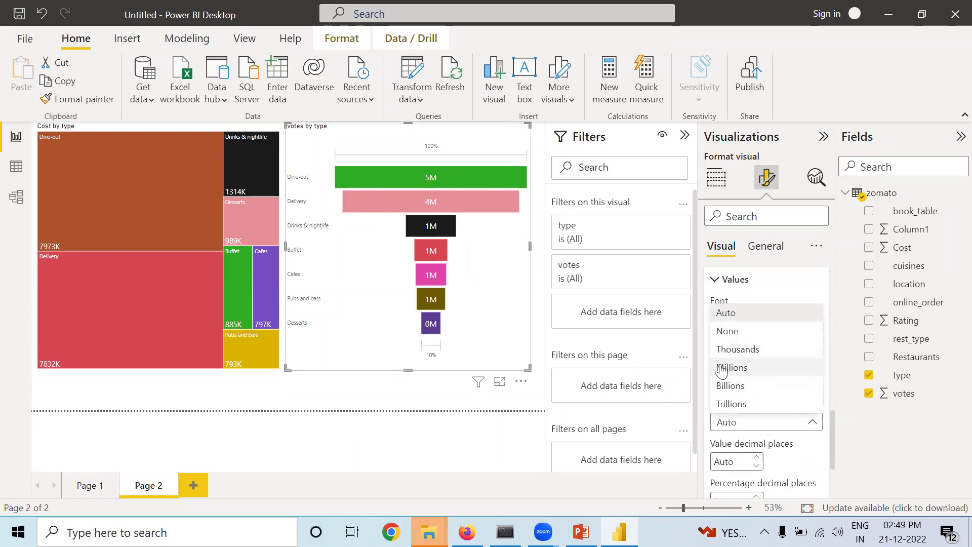
key("Escape")
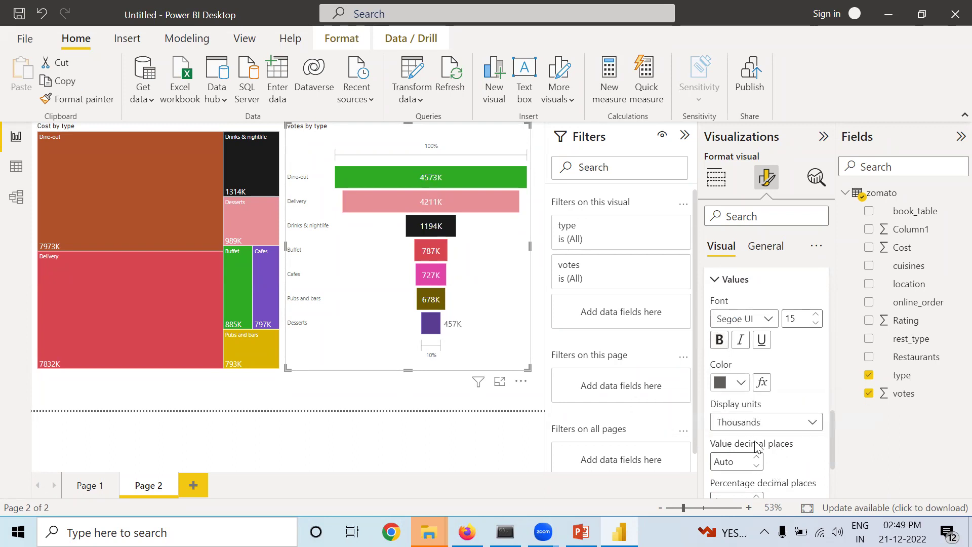
Try the funnel chart without category labels and without conversion rate labels, restoring each setting
scroll(757, 448, "down", 3)
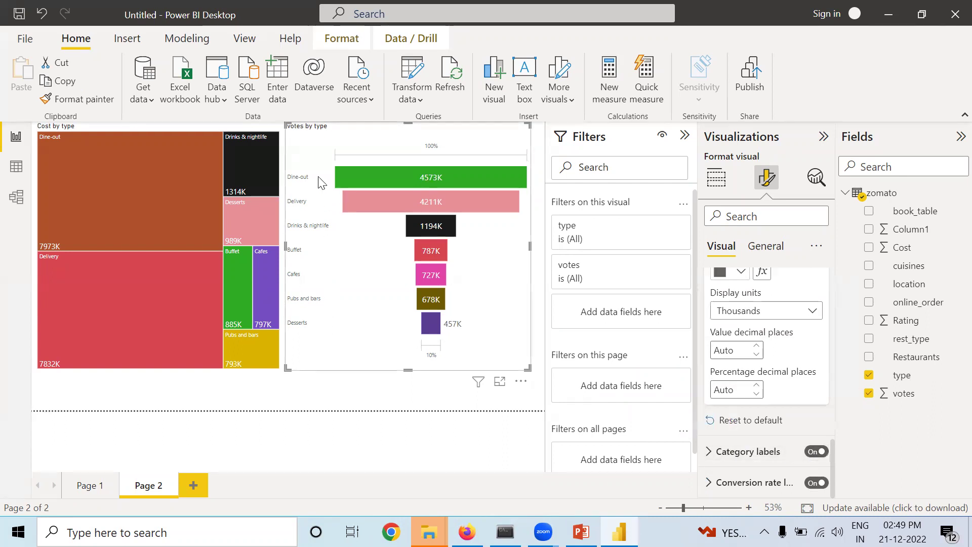
left_click(815, 452)
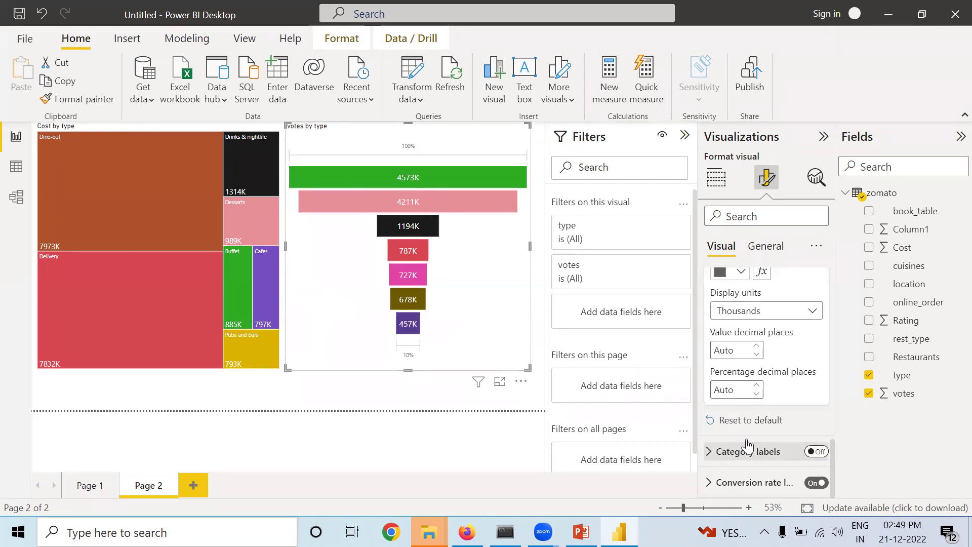
left_click(821, 452)
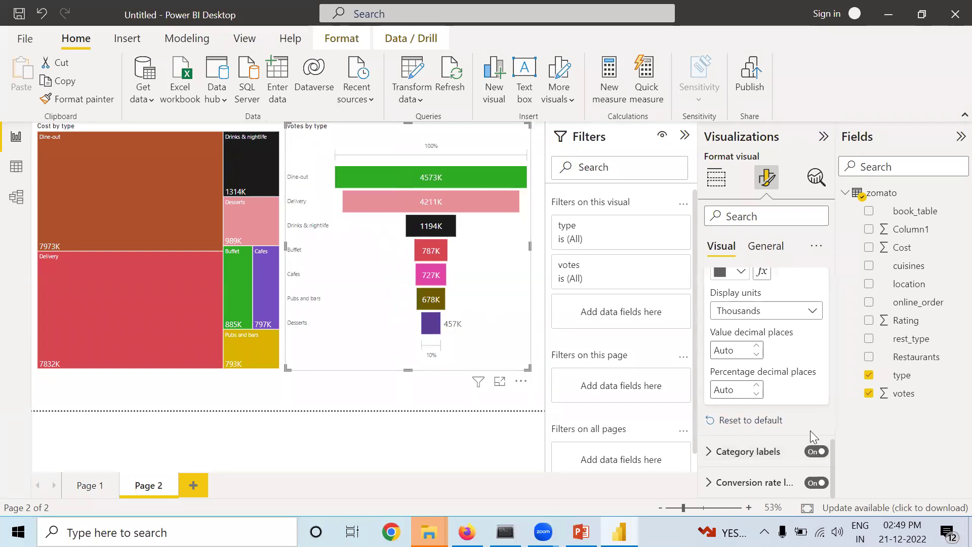
left_click(813, 482)
left_click(816, 484)
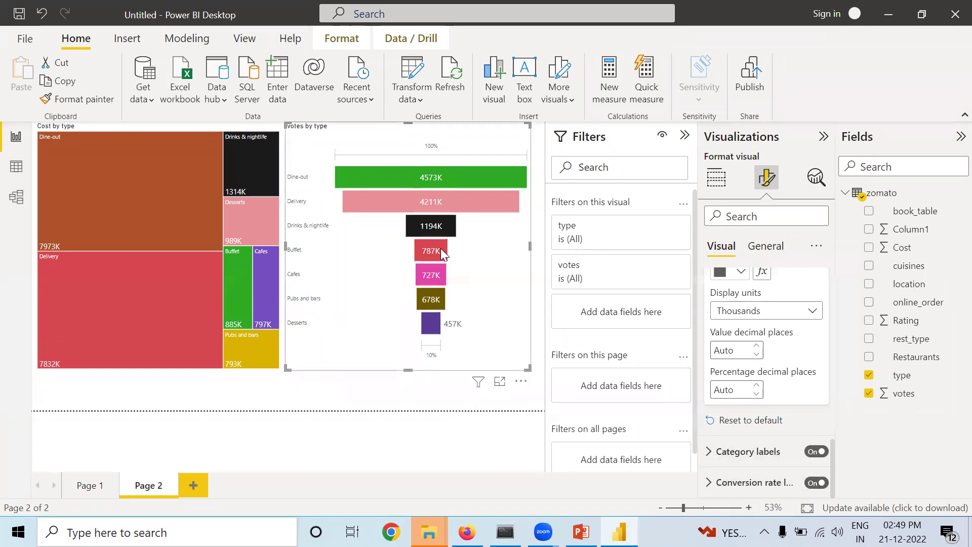
Try the votes by type visual as a line chart and an area chart, and return it to a funnel
left_click(716, 177)
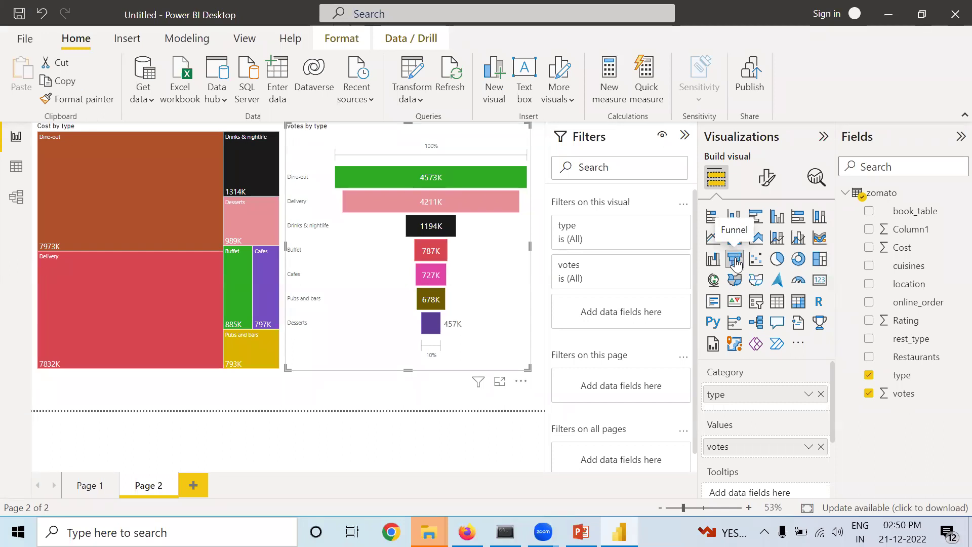
left_click(714, 238)
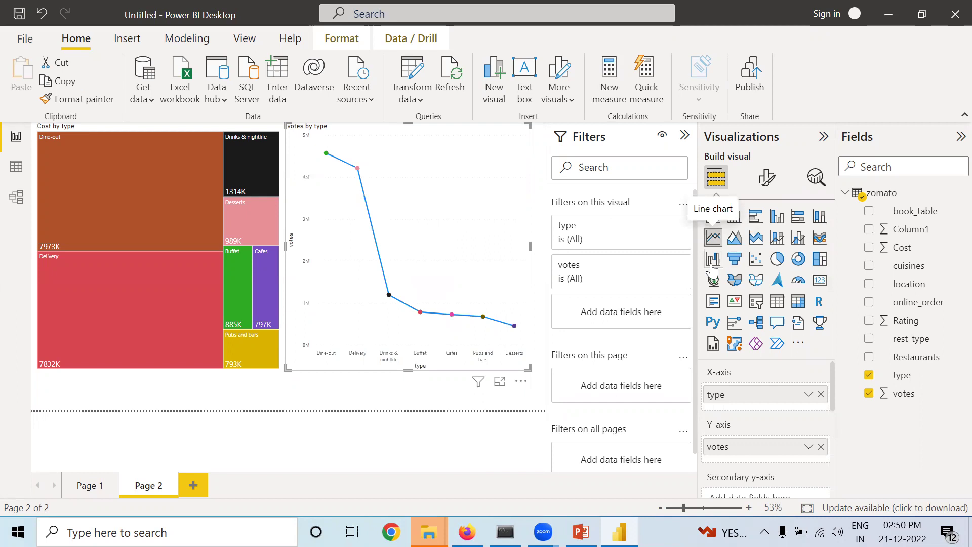
left_click(736, 242)
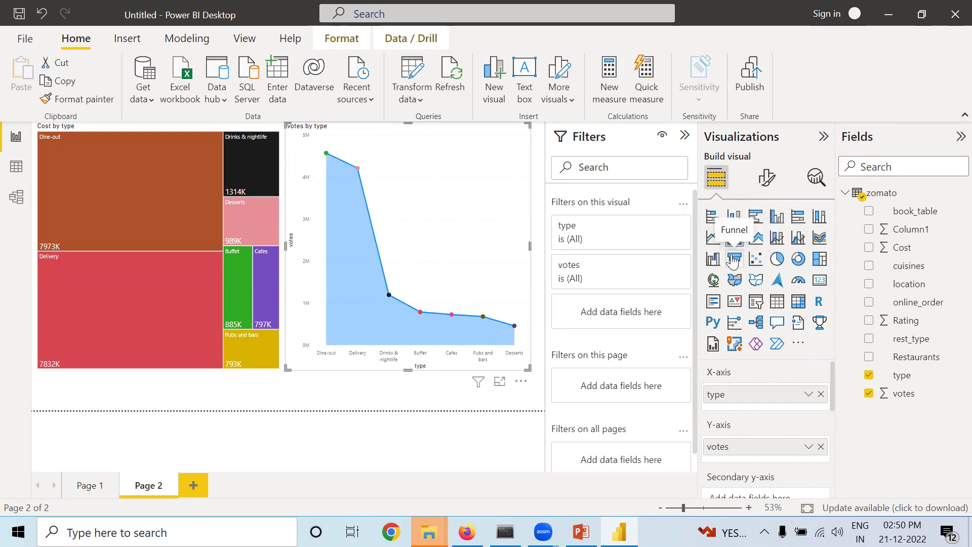
left_click(734, 259)
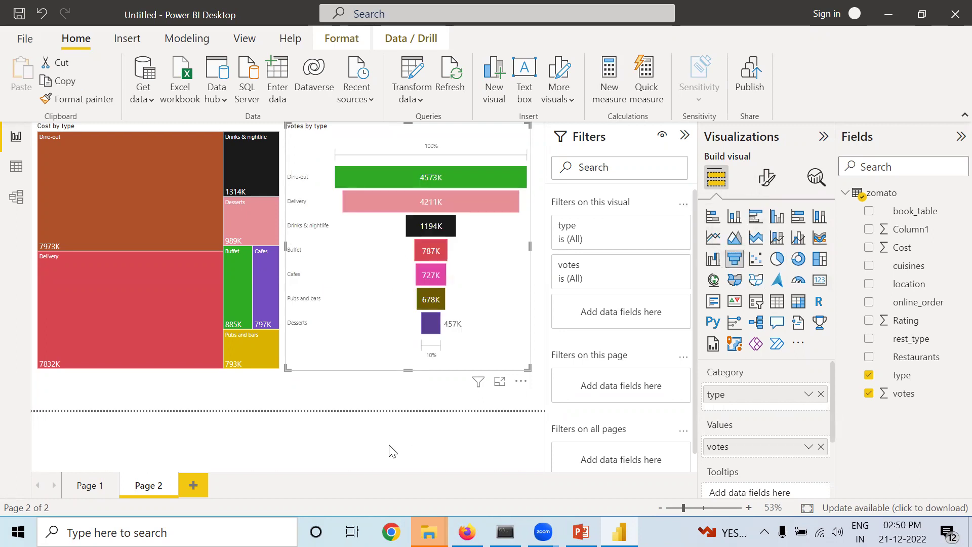
Add a third report page with an empty map visual and enlarge the map across most of the page
left_click(193, 485)
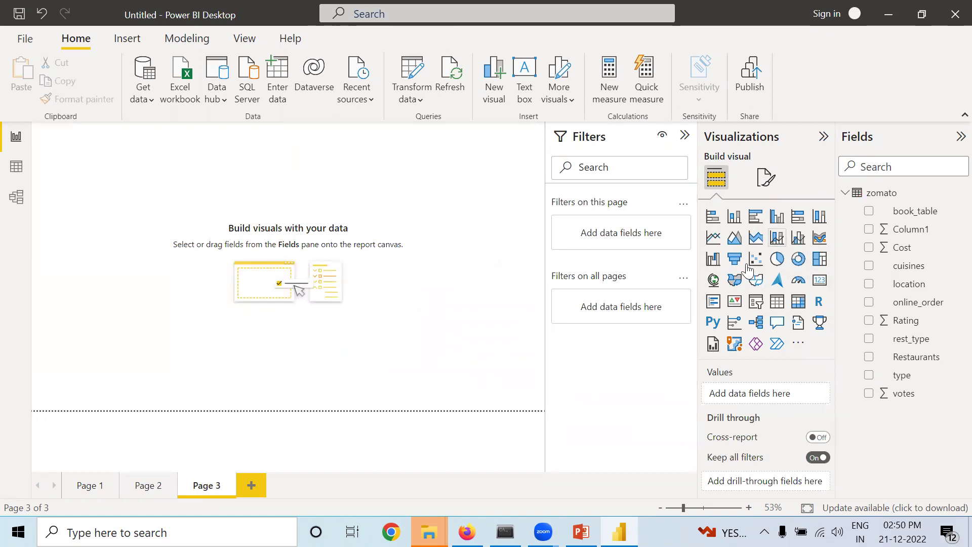
left_click(714, 280)
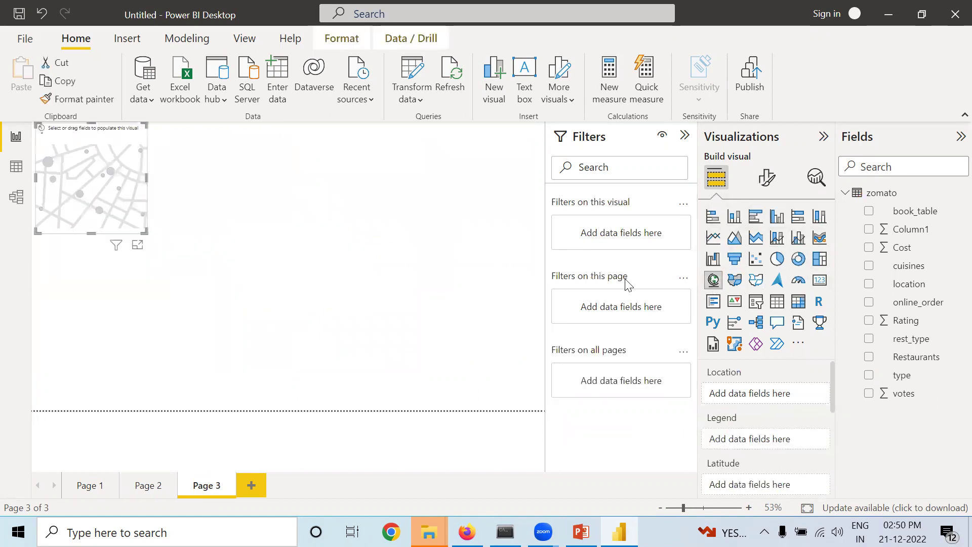
left_click_drag(141, 231, 406, 368)
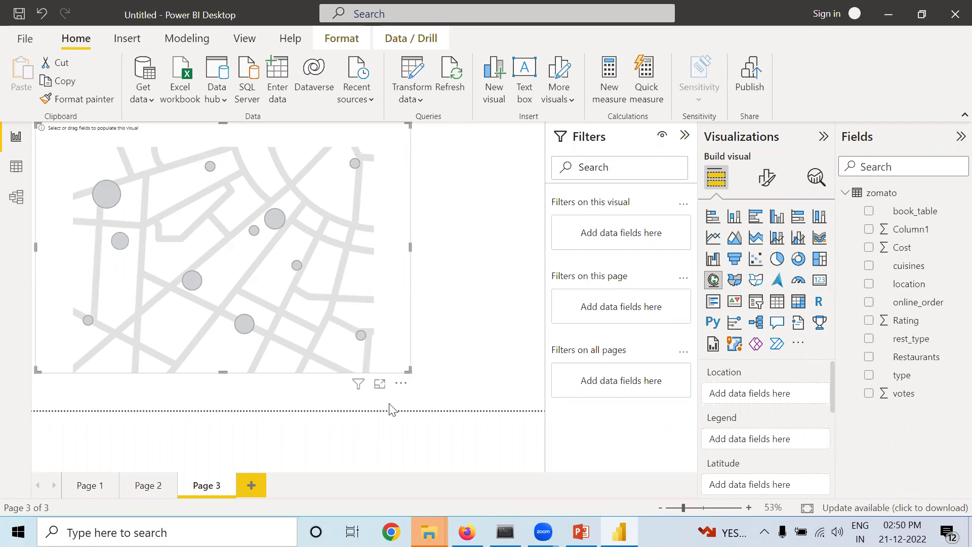
Add a fourth report page with a donut chart, and try Restaurants as its legend before removing that field
left_click(250, 486)
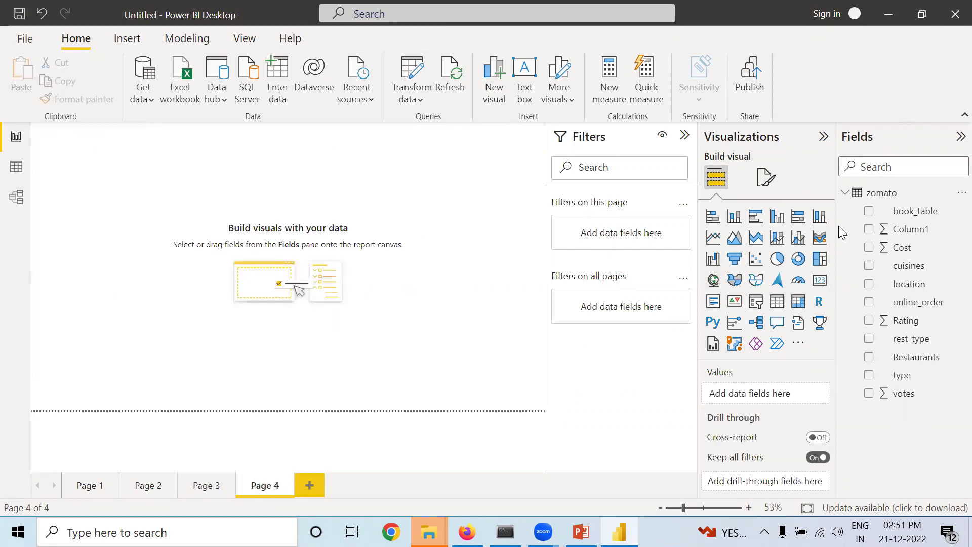
left_click(799, 261)
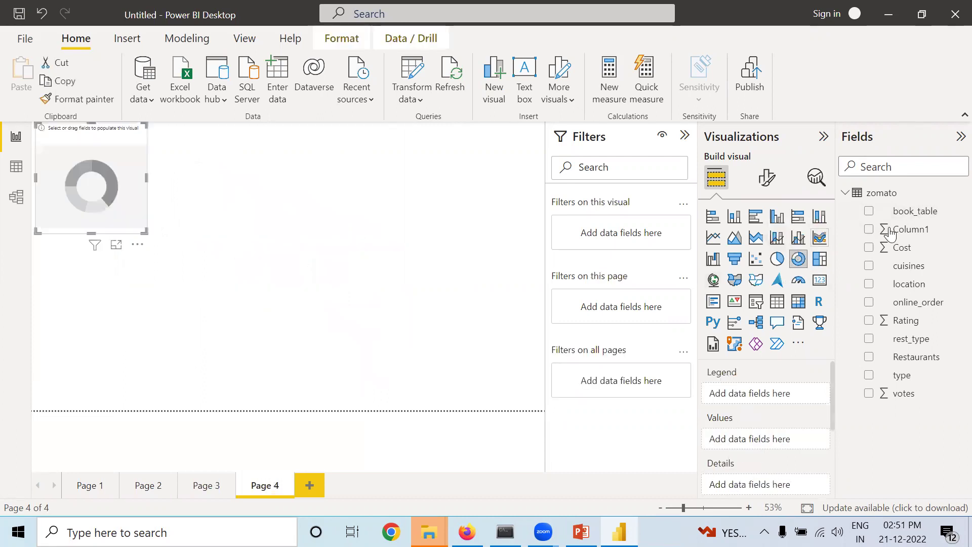
left_click_drag(917, 357, 779, 400)
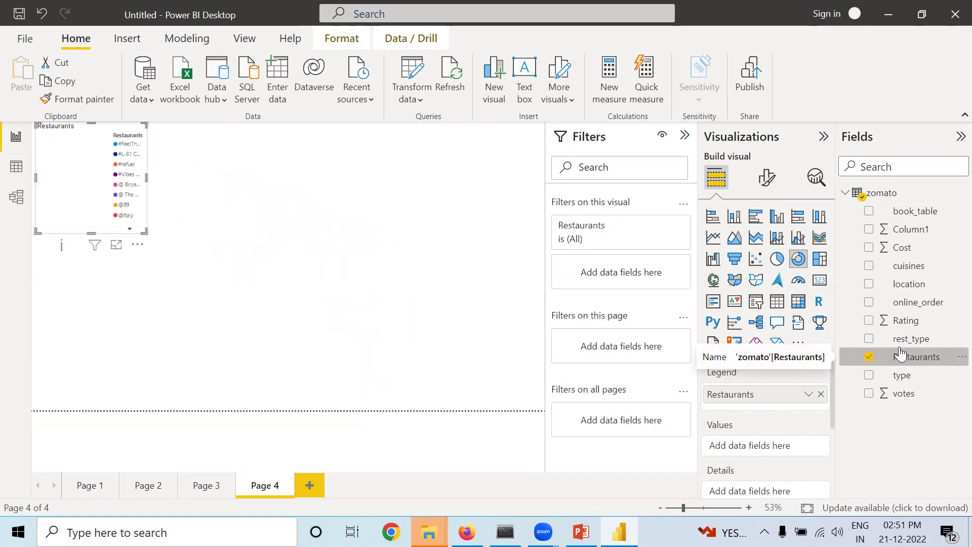
left_click(821, 395)
Assign location as the donut chart's legend and its count as the values, and keep the chart selected
left_click_drag(909, 284, 756, 395)
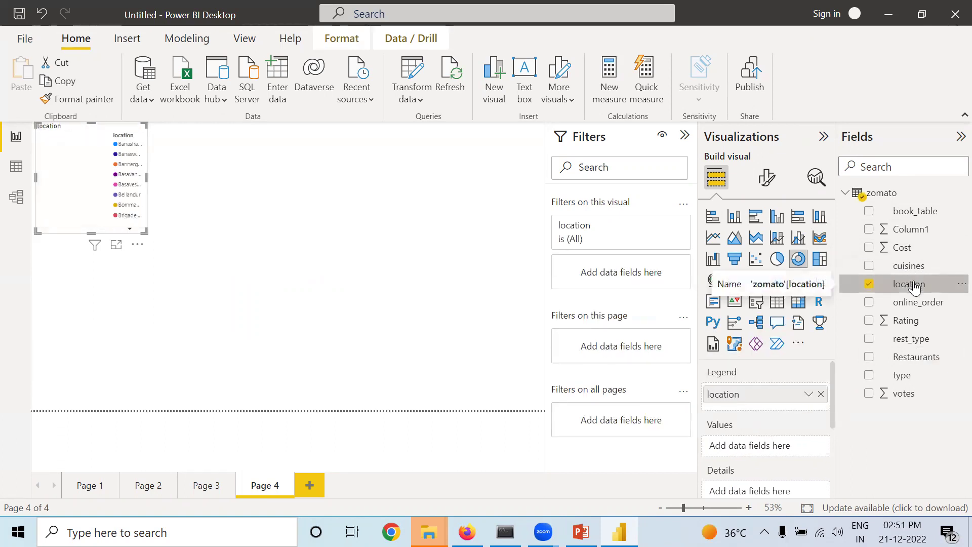
left_click_drag(914, 289, 761, 450)
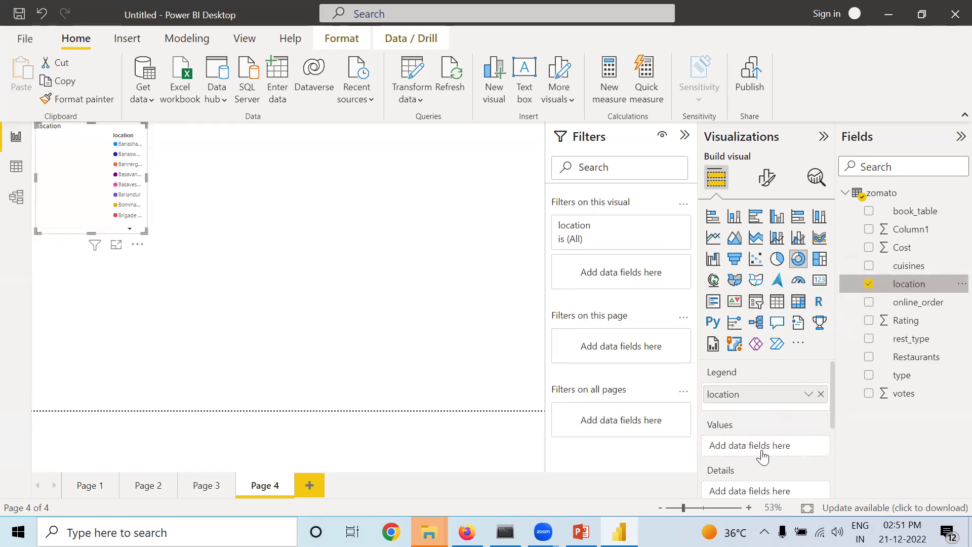
left_click(140, 234)
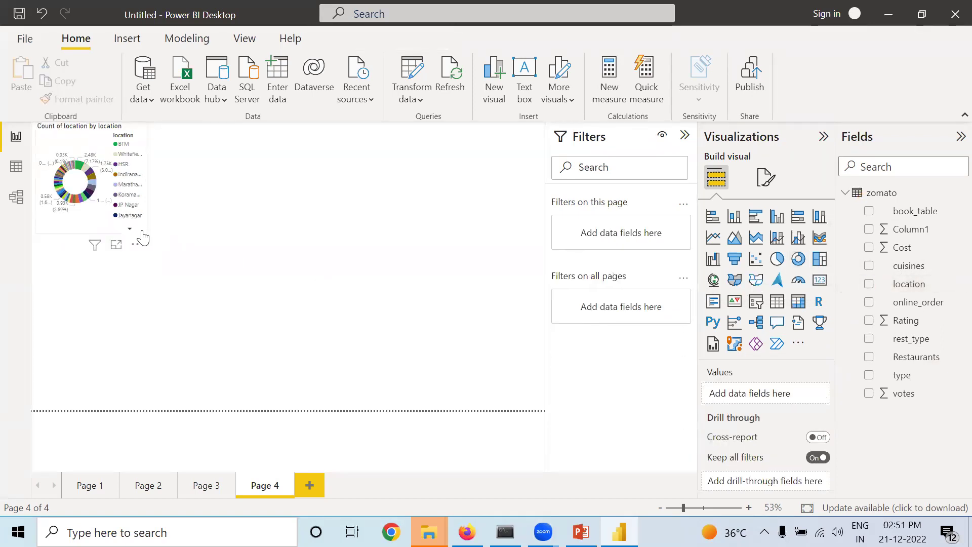
left_click(106, 223)
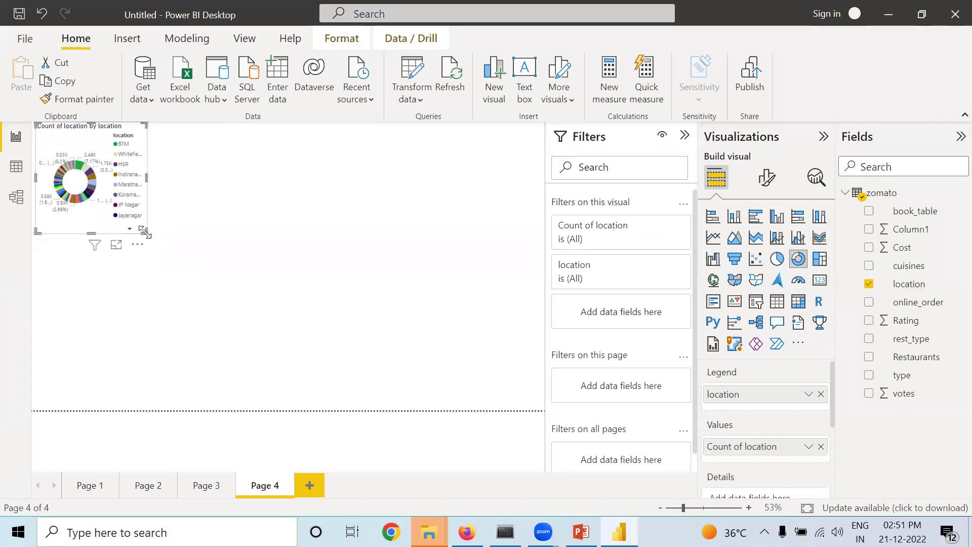
Enlarge the donut chart of location counts so it fills most of the page
left_click_drag(142, 233, 551, 400)
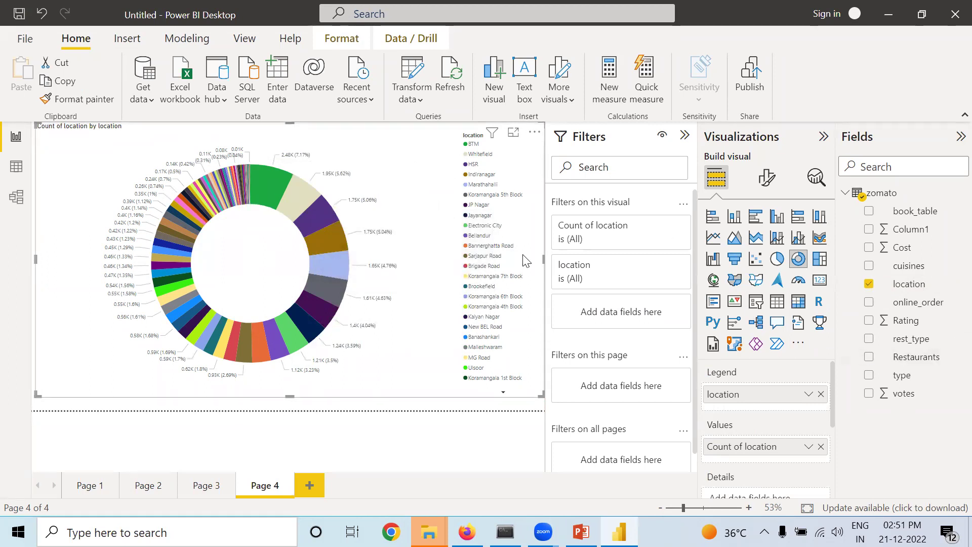
Replace the donut chart's location fields with type as the legend and votes as the values
left_click(821, 394)
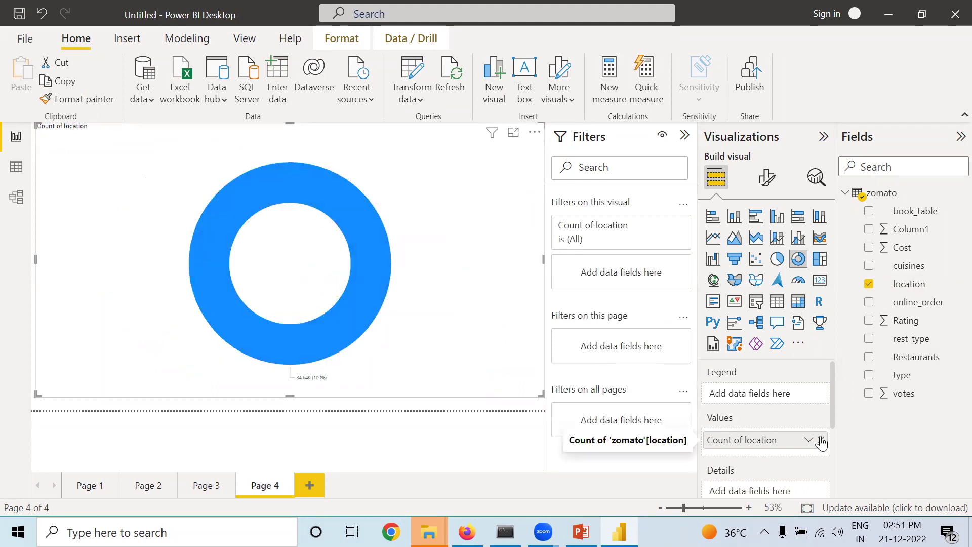
left_click(821, 440)
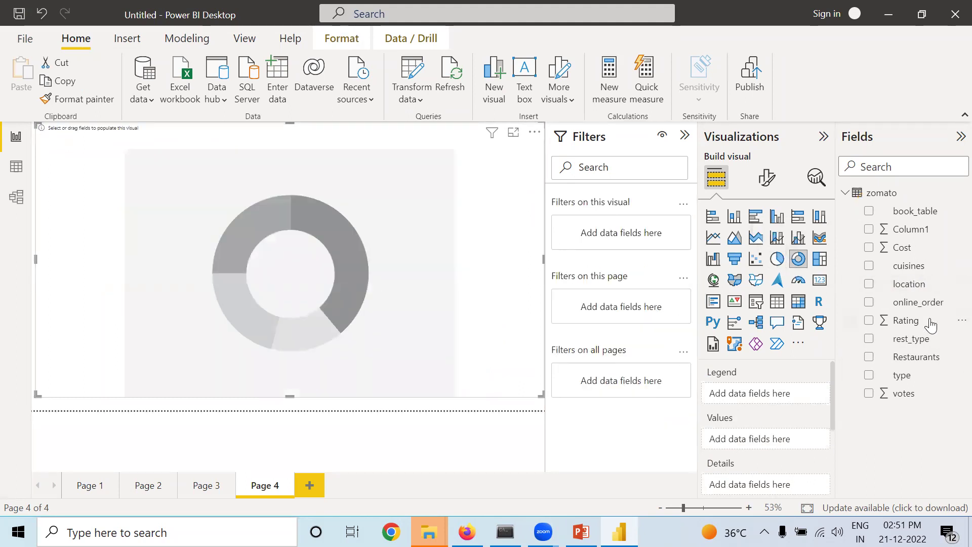
left_click_drag(912, 374, 780, 395)
left_click_drag(890, 393, 780, 442)
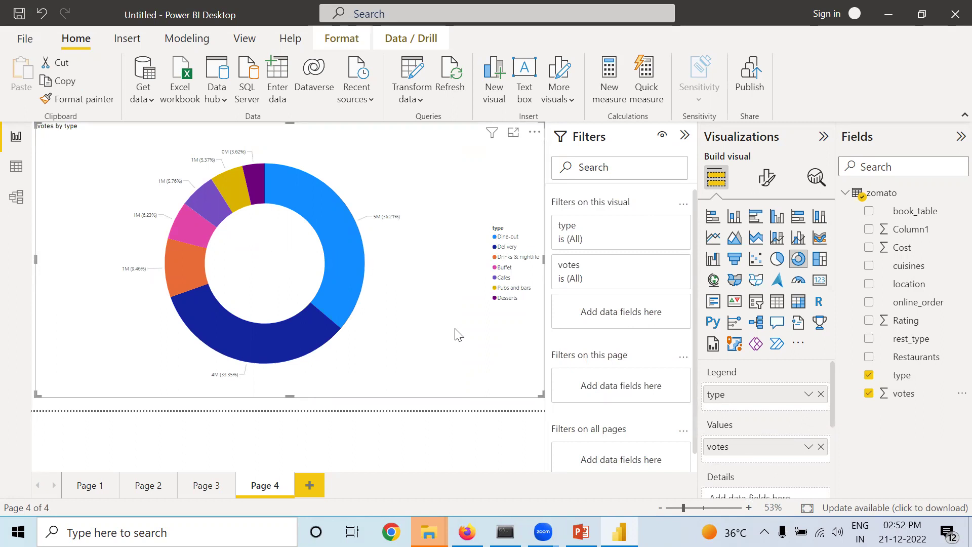
Undo the donut chart's field replacement, restoring location as legend and its count as values, with the chart still enlarged
key("ctrl+z")
key("ctrl+z")
key("ctrl+z")
key("ctrl+z")
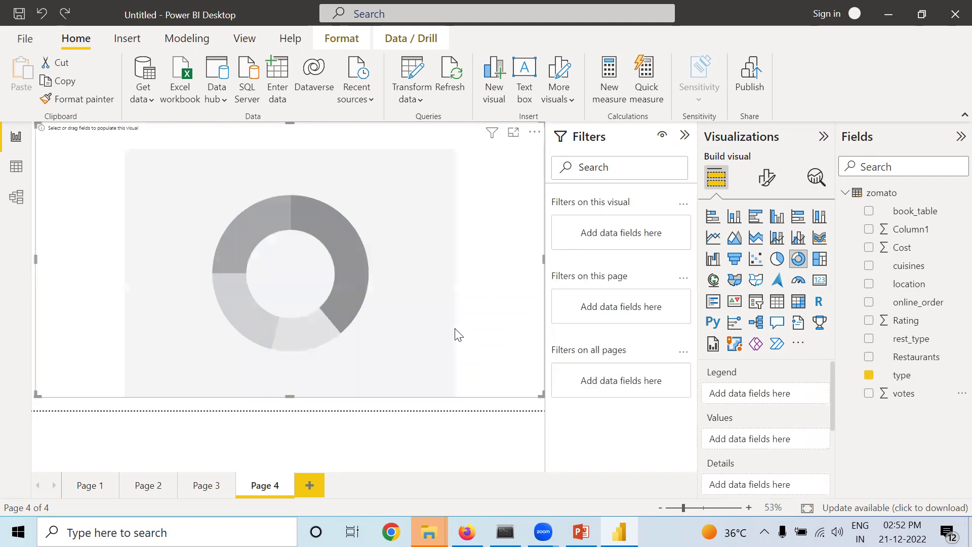
key("ctrl+z")
key("ctrl+z")
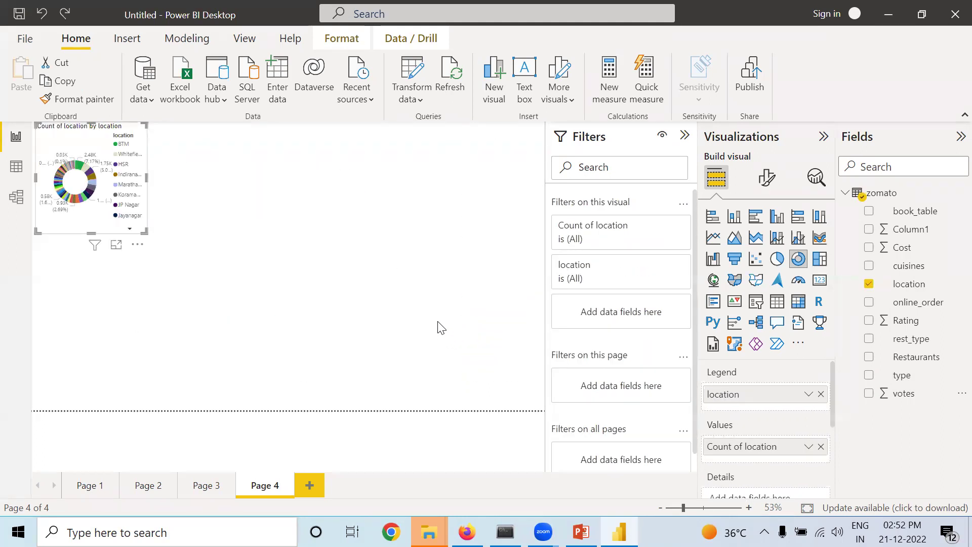
key("ctrl+y")
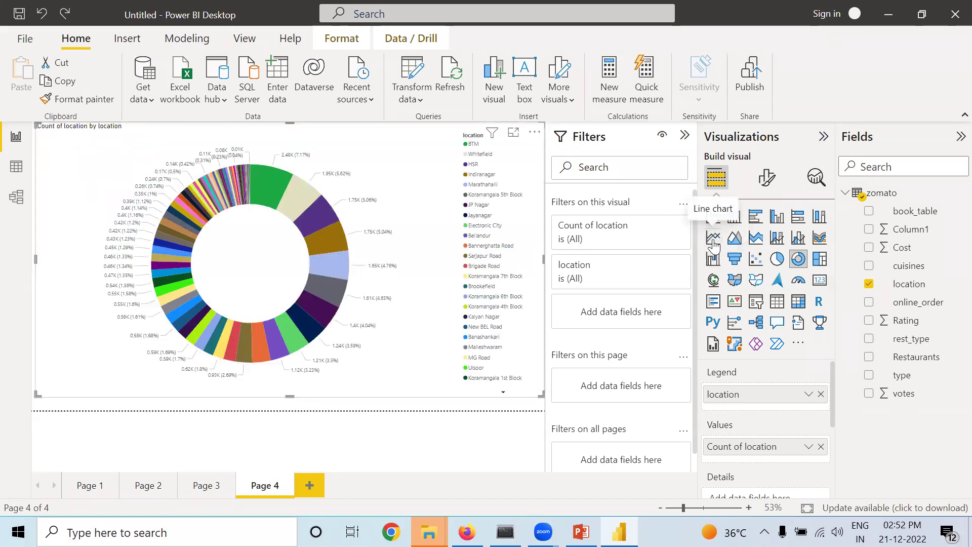
Convert the location count donut chart to a line chart and look through all locations along its axis
left_click(713, 239)
left_click_drag(263, 396, 463, 385)
left_click_drag(394, 397, 182, 413)
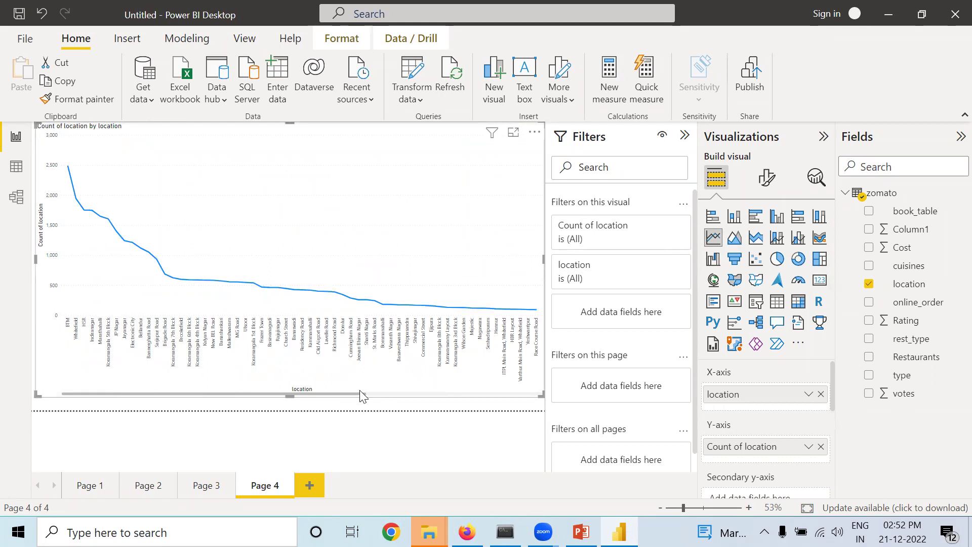
left_click_drag(358, 396, 536, 394)
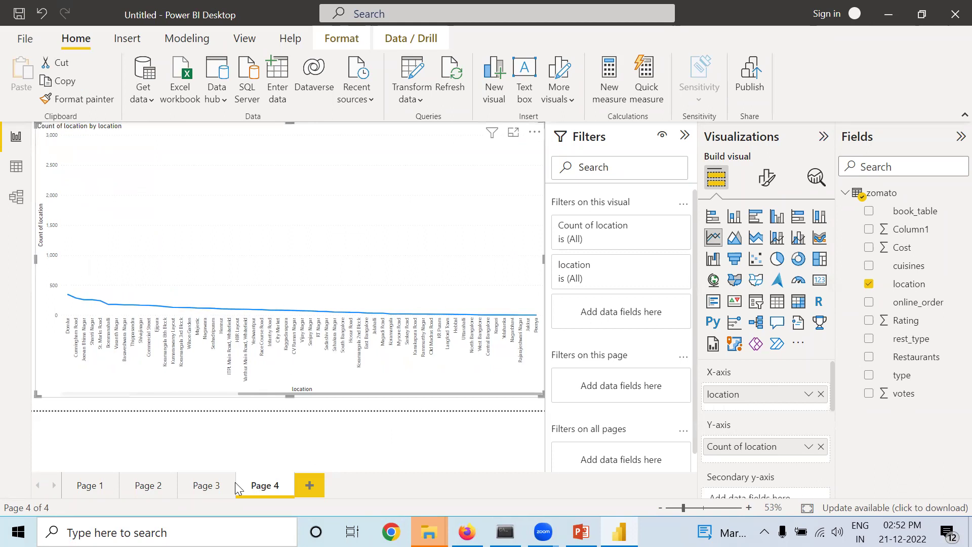
Add a fifth report page with an empty map visual and enlarge the map across most of the page
left_click(306, 483)
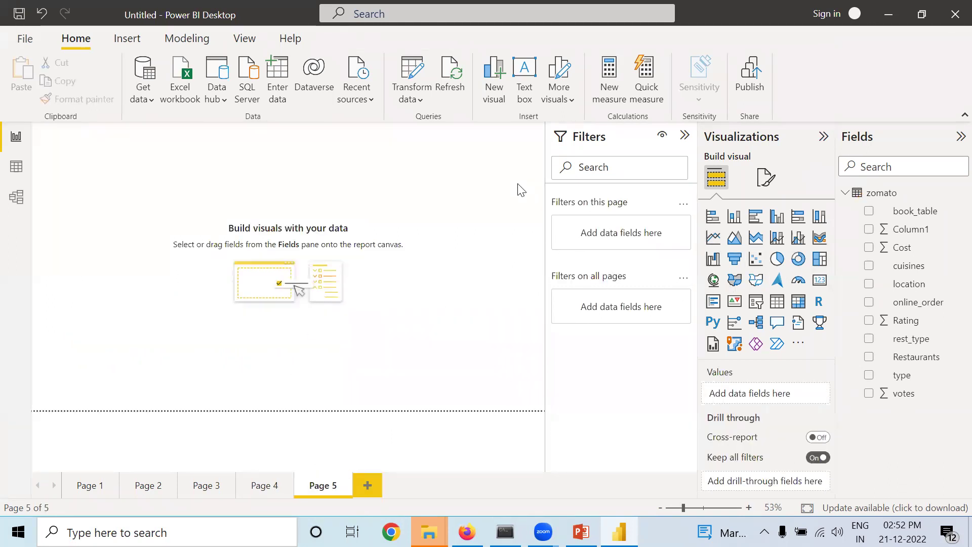
left_click(714, 280)
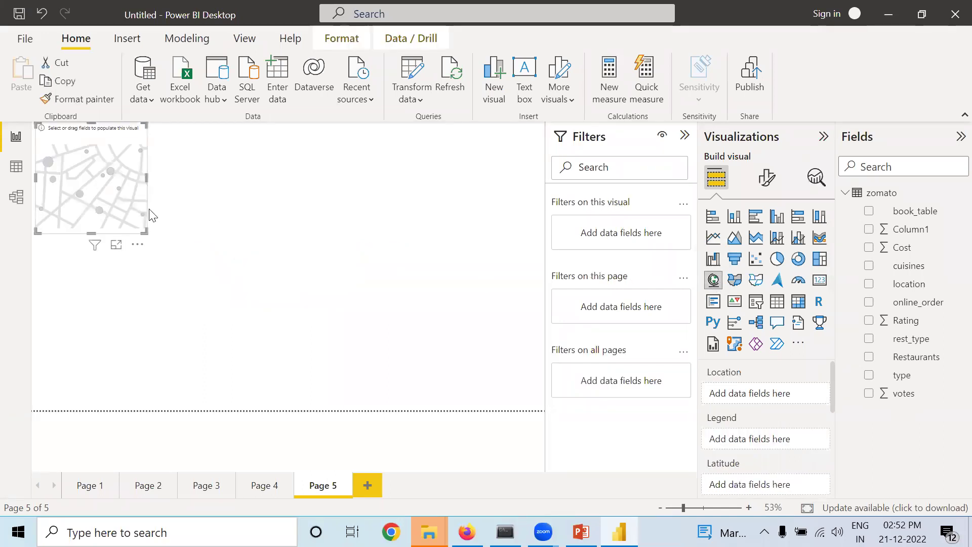
left_click_drag(144, 231, 485, 391)
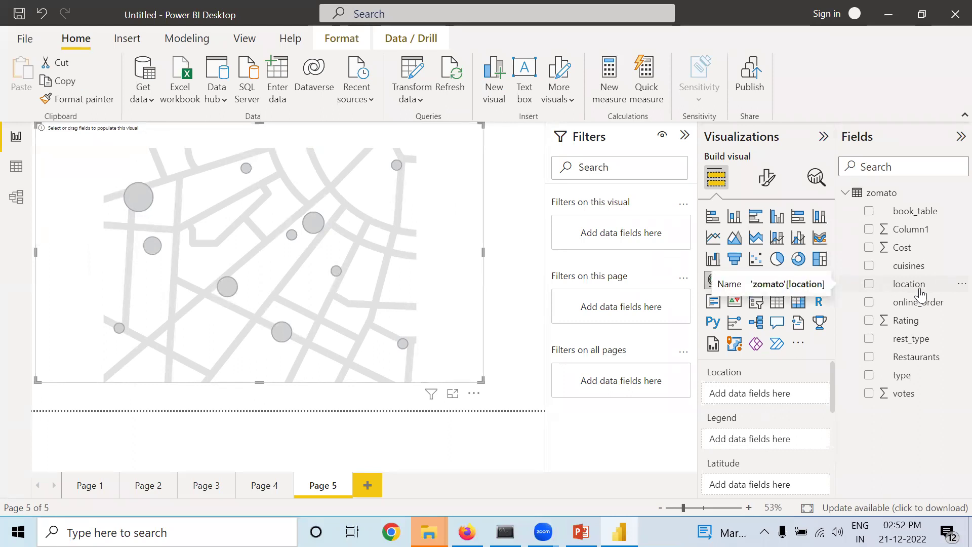
Assign location as both the map's location and legend, and votes as its bubble size
left_click_drag(920, 286, 779, 405)
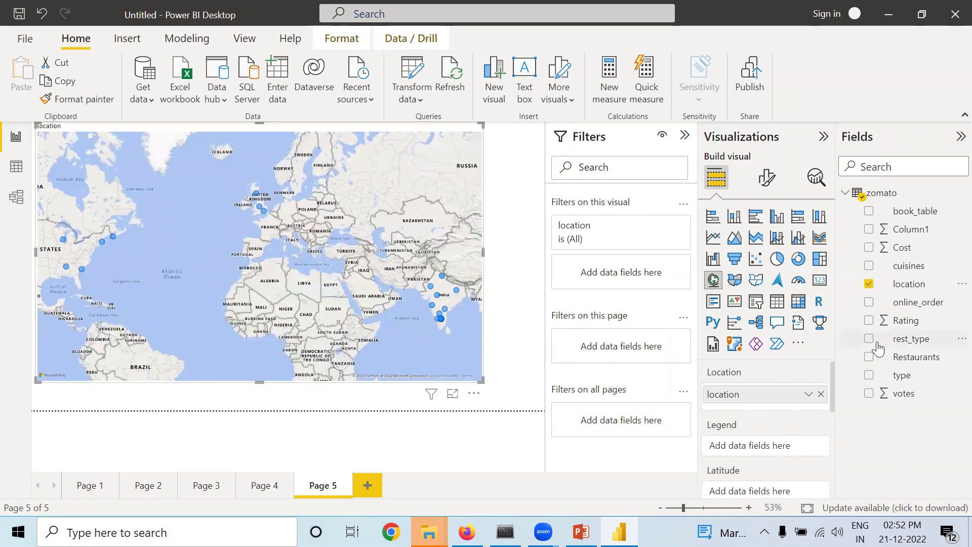
left_click_drag(902, 287, 772, 454)
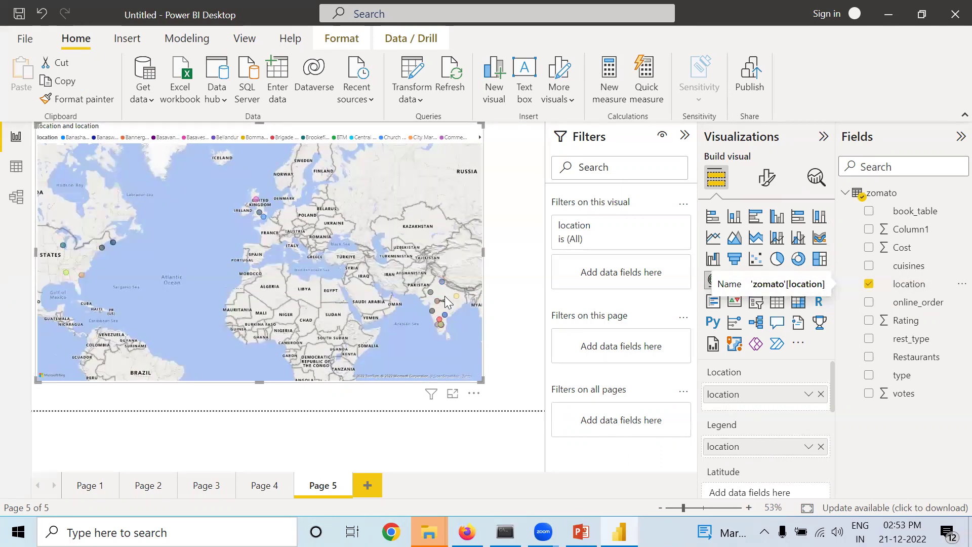
scroll(761, 408, "down", 1)
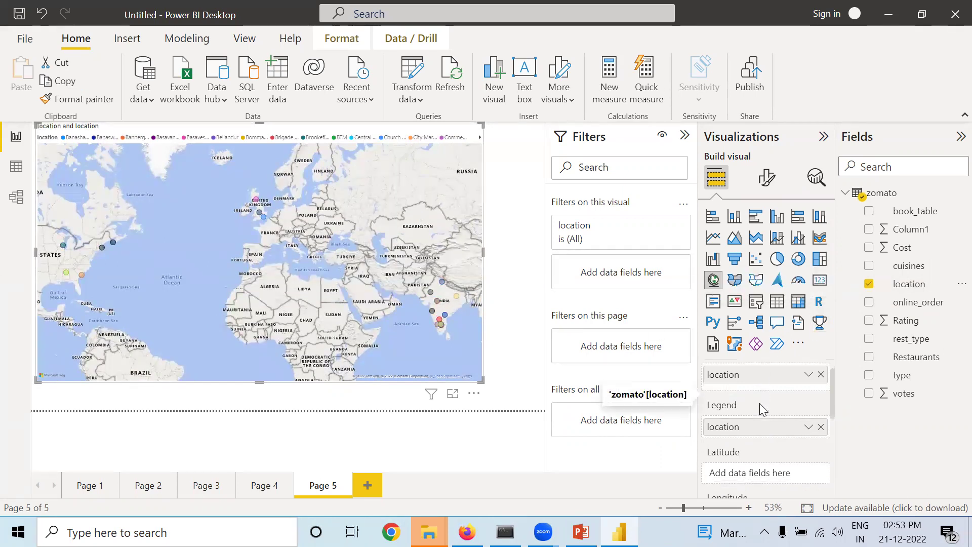
scroll(763, 409, "down", 1)
scroll(762, 408, "down", 3)
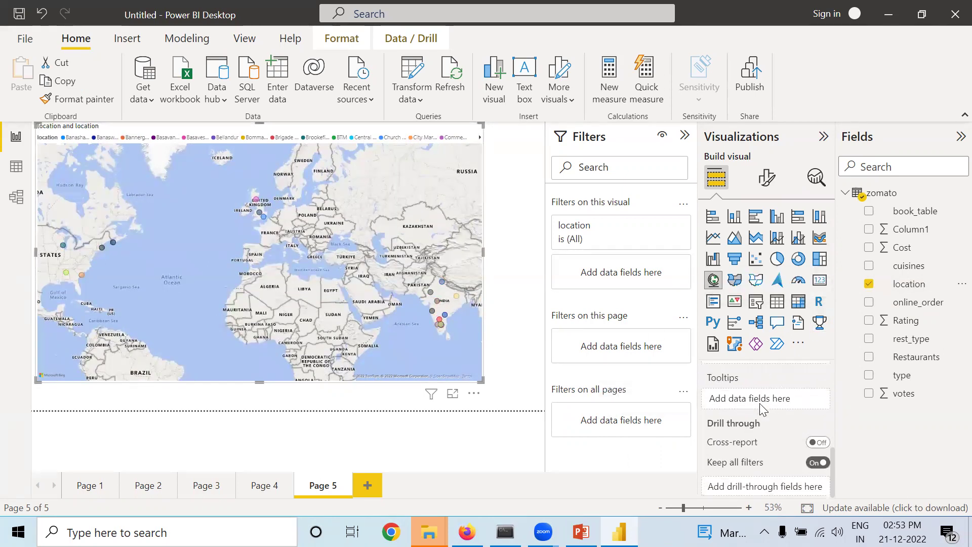
scroll(763, 401, "up", 1)
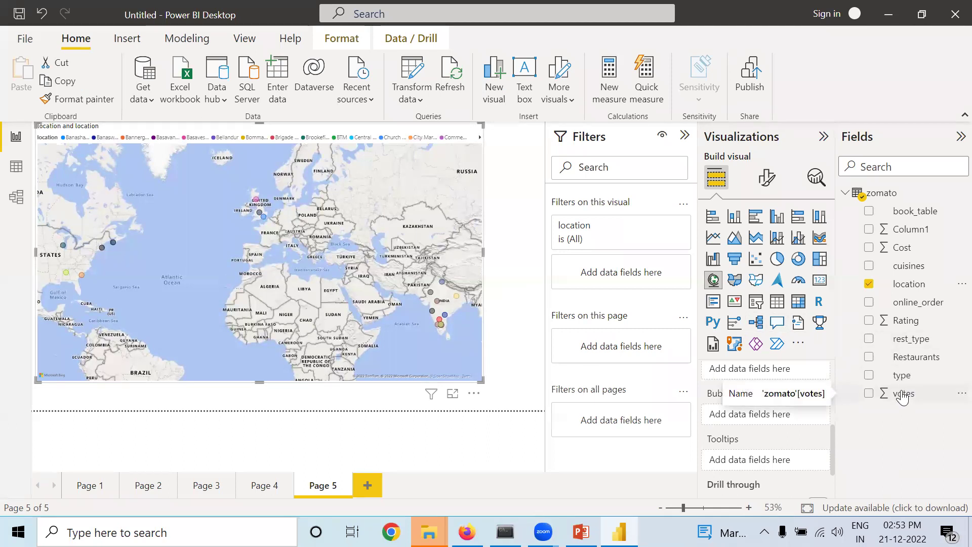
left_click_drag(903, 398, 754, 417)
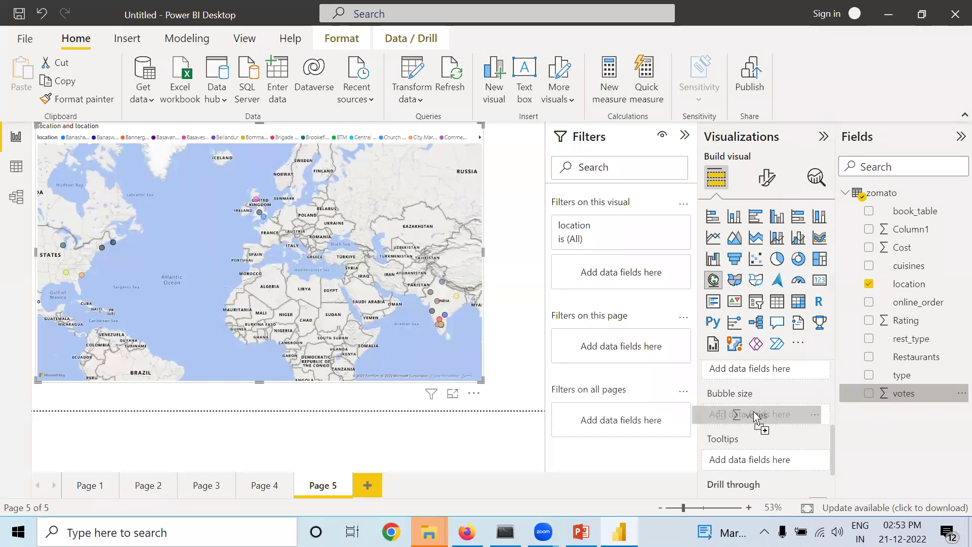
left_click_drag(755, 416, 754, 416)
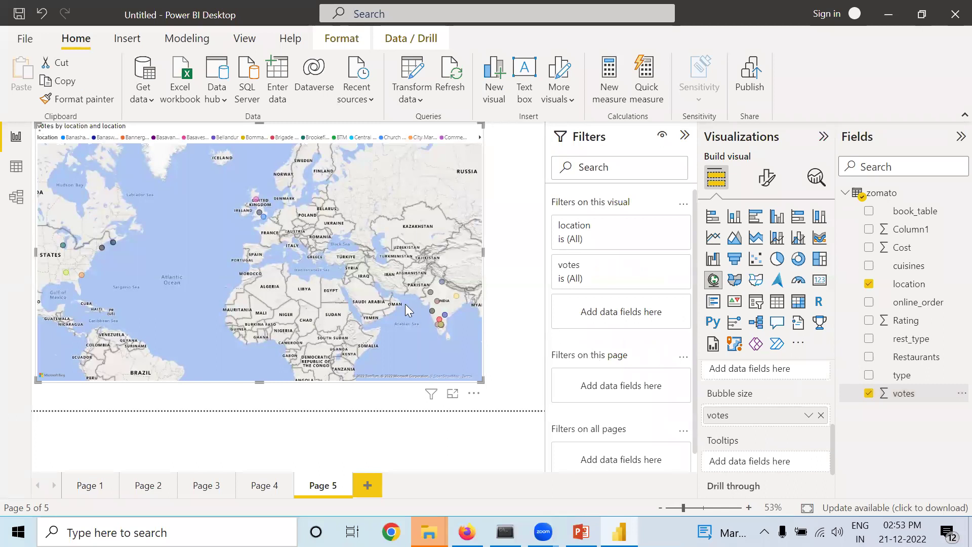
mouse_move(456, 301)
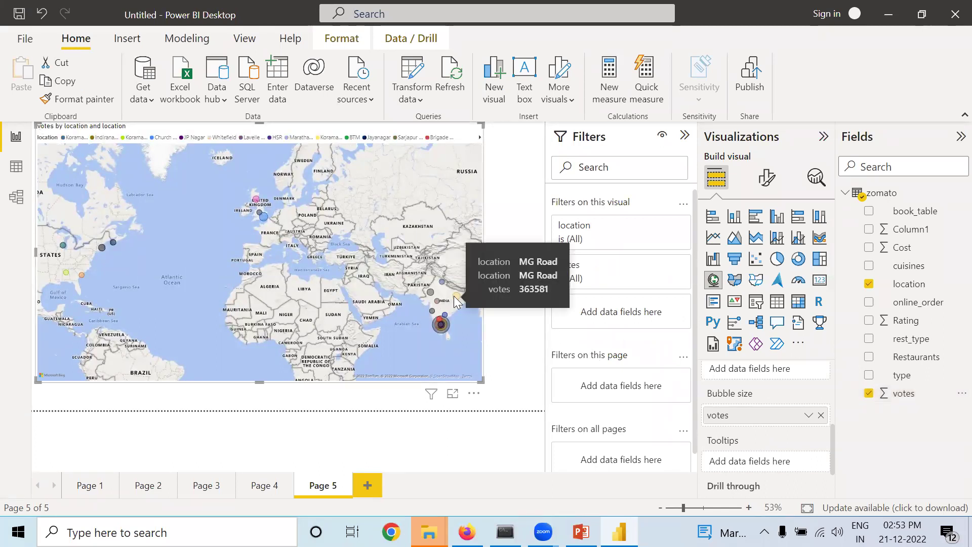
mouse_move(444, 286)
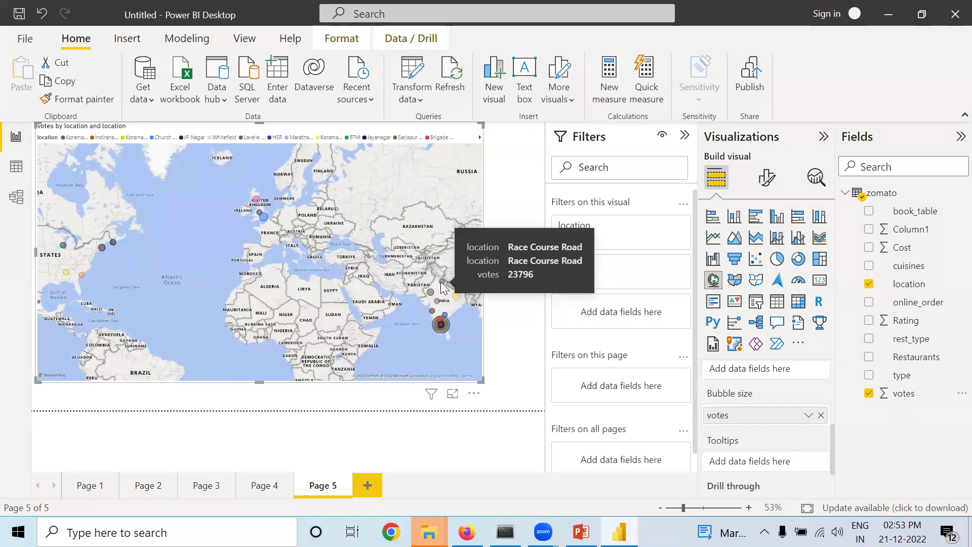
mouse_move(447, 329)
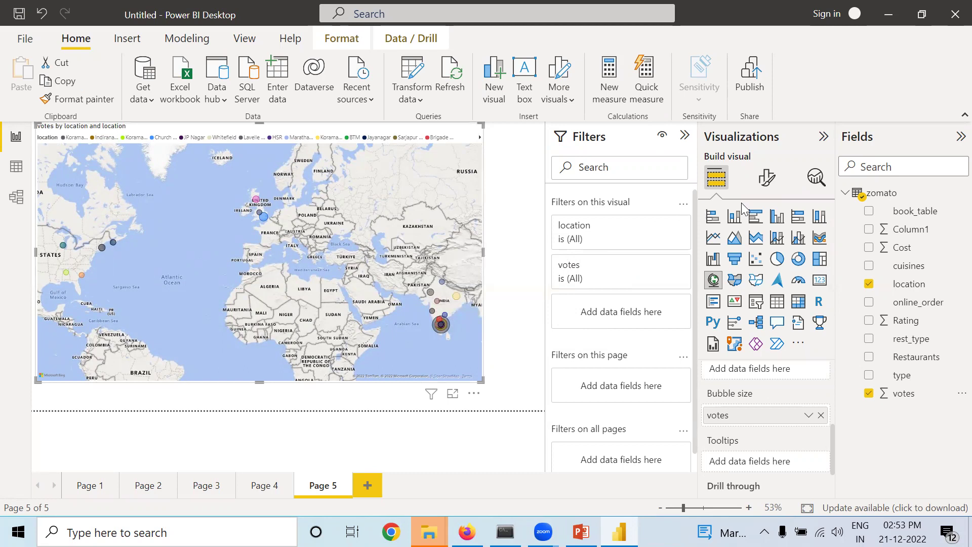
Set the map's style to Aerial in its visual formatting settings
left_click(768, 179)
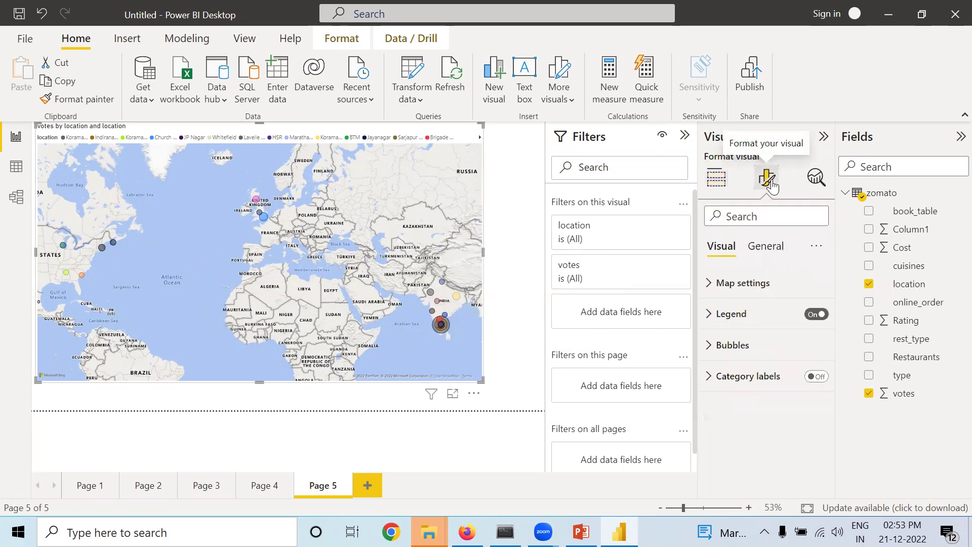
left_click(709, 285)
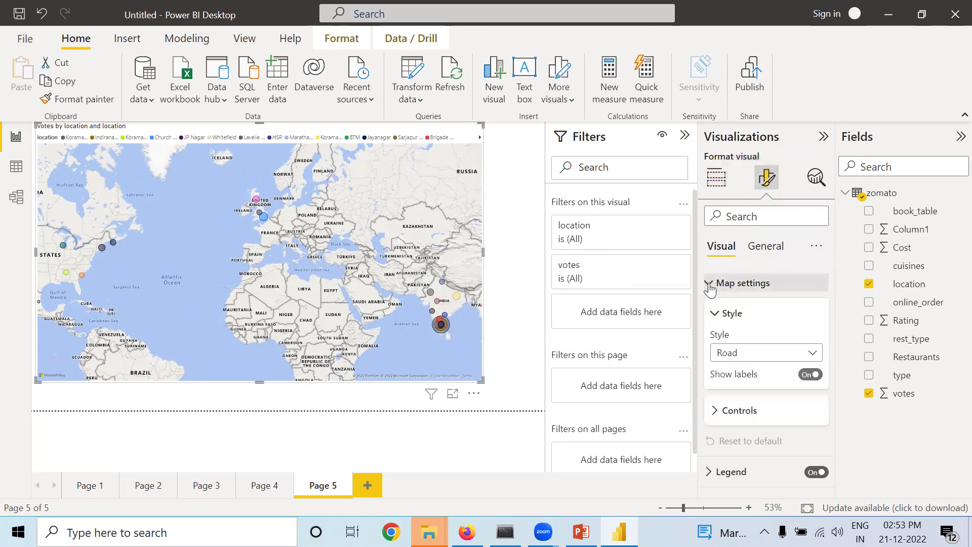
left_click(772, 355)
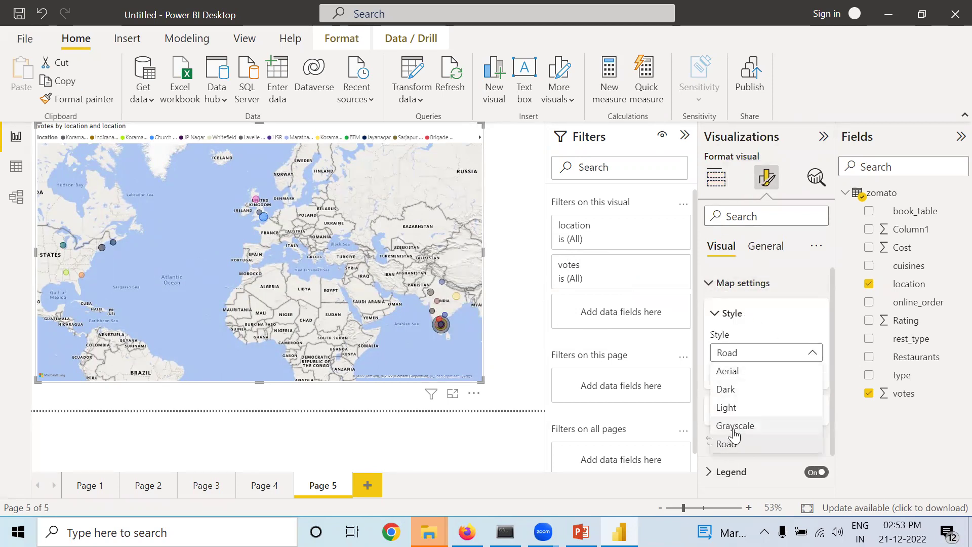
left_click(723, 376)
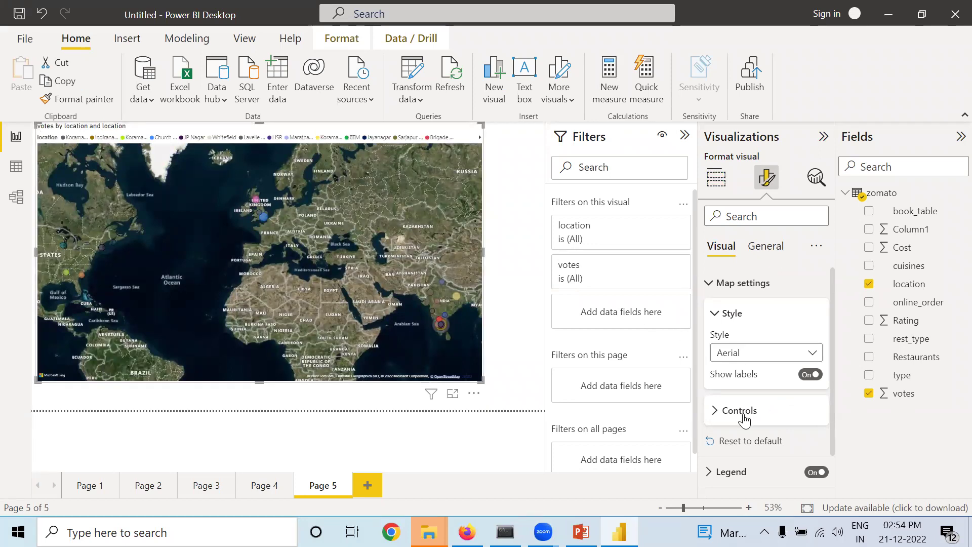
Turn on the map's zoom buttons and try zooming the map in and out with them
left_click(714, 410)
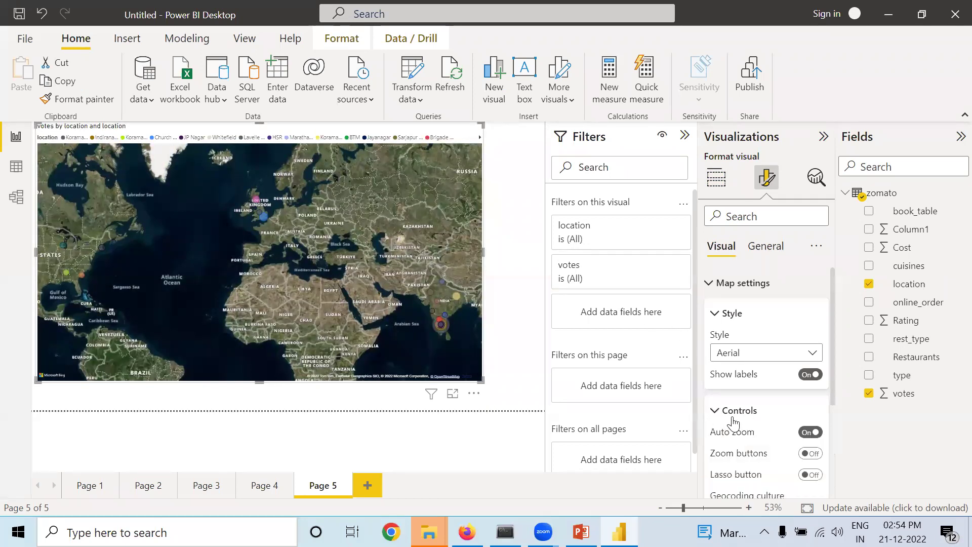
scroll(784, 460, "down", 1)
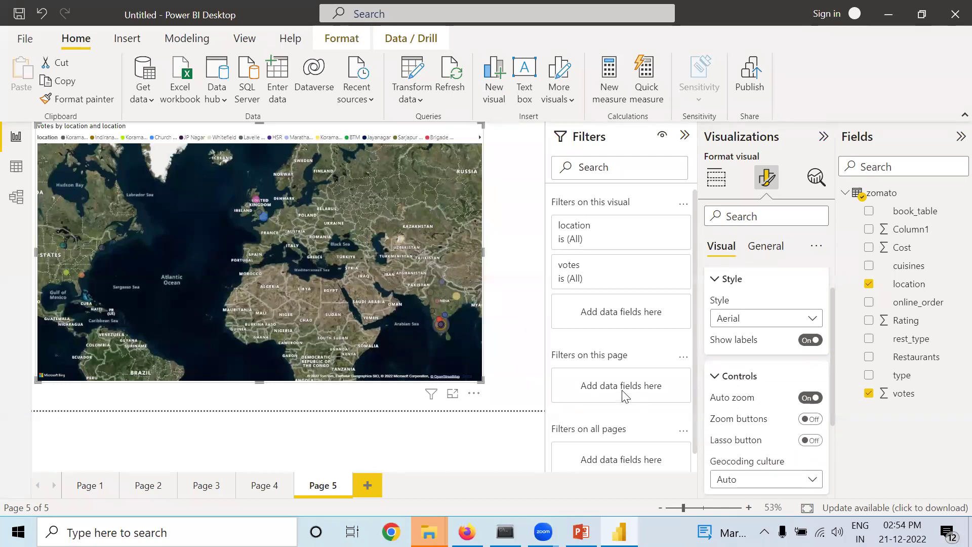
left_click(811, 419)
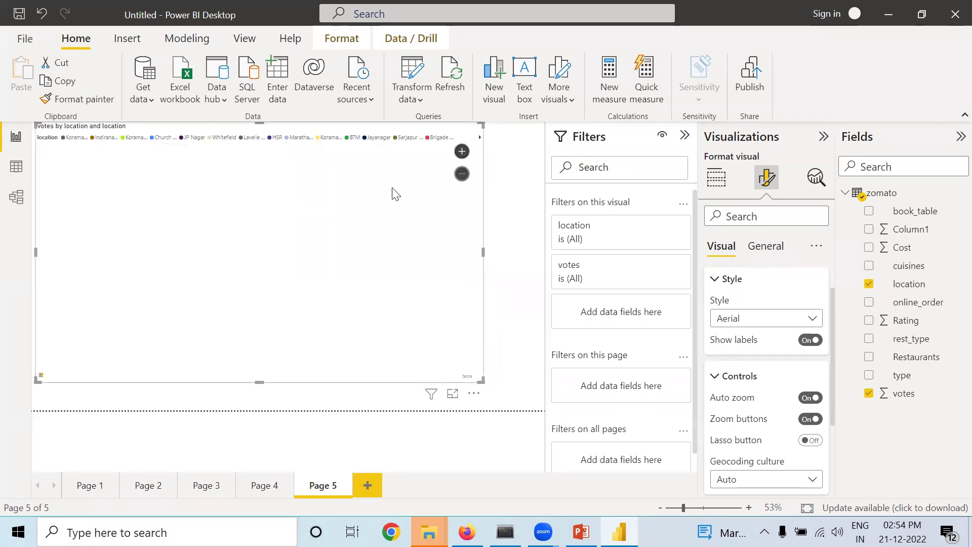
left_click(462, 173)
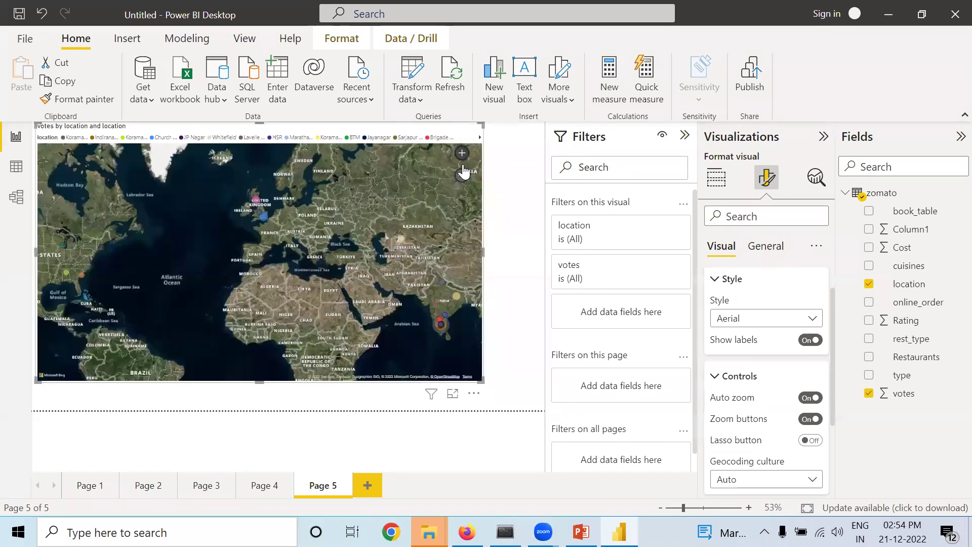
left_click(462, 153)
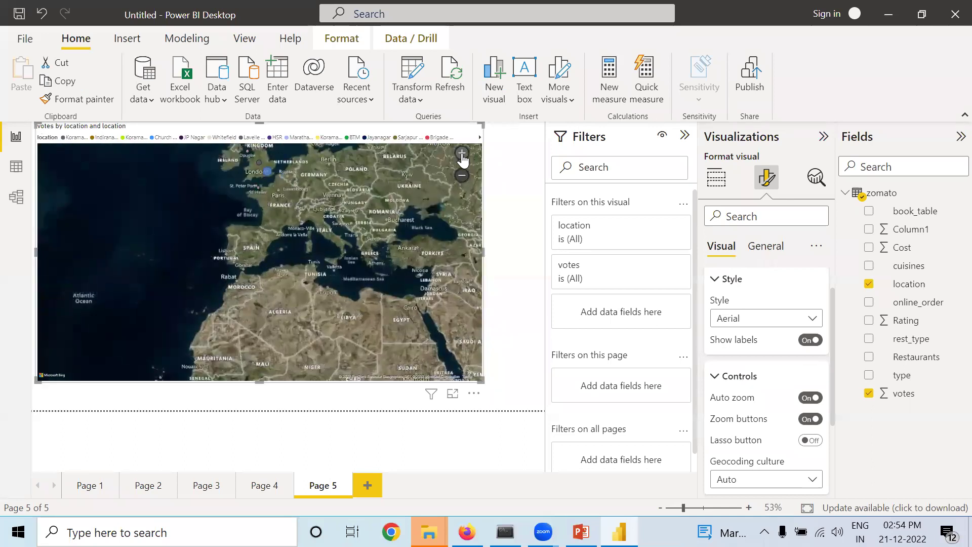
left_click(462, 175)
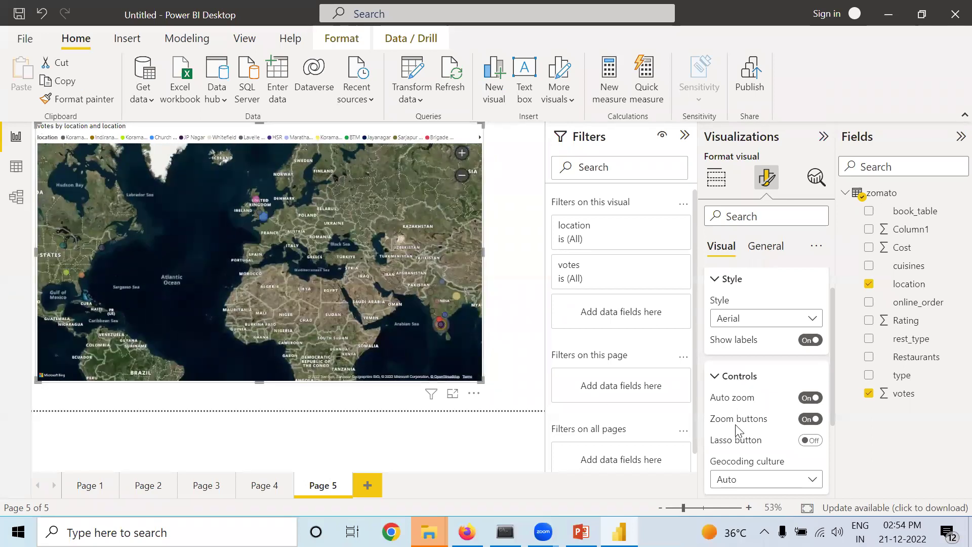
Move the map's legend to the Bottom left position
scroll(737, 431, "down", 3)
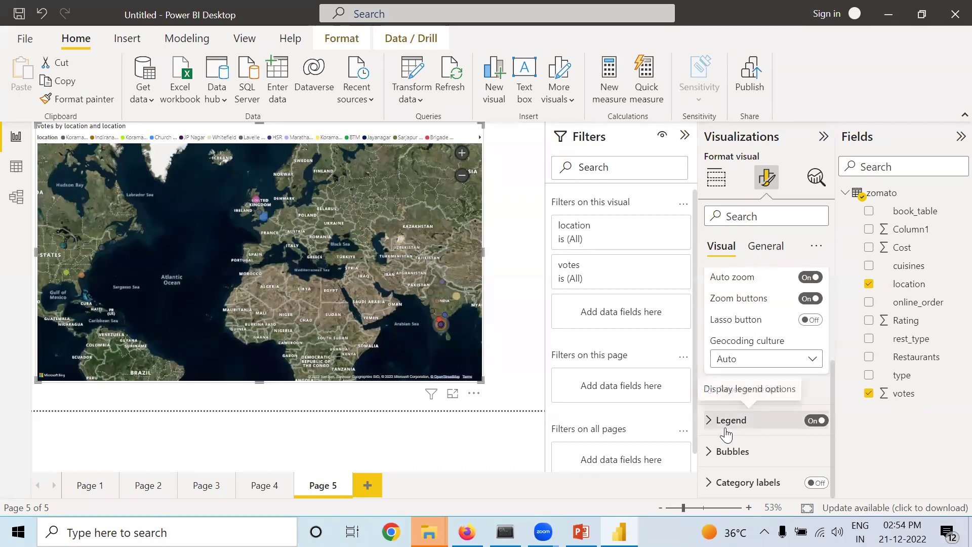
left_click(711, 421)
scroll(756, 440, "down", 2)
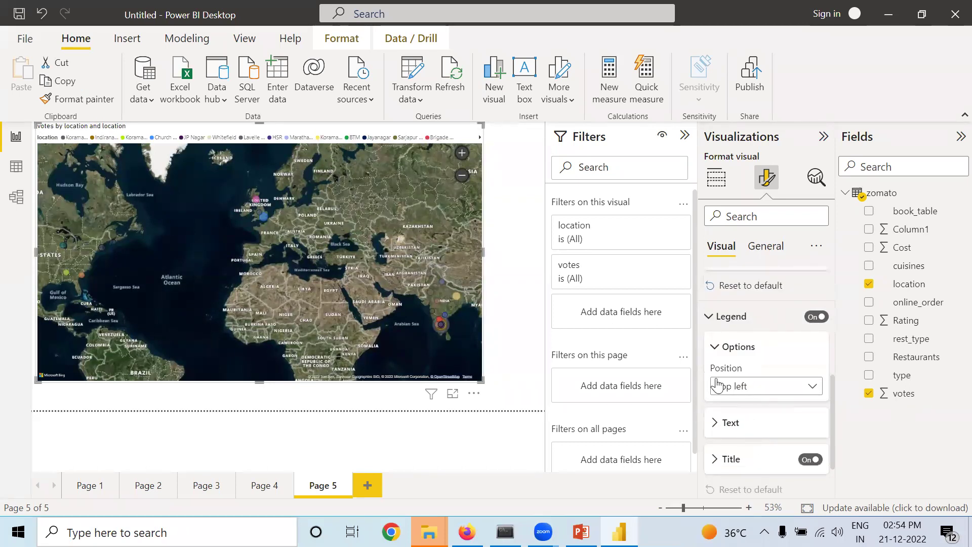
left_click(743, 394)
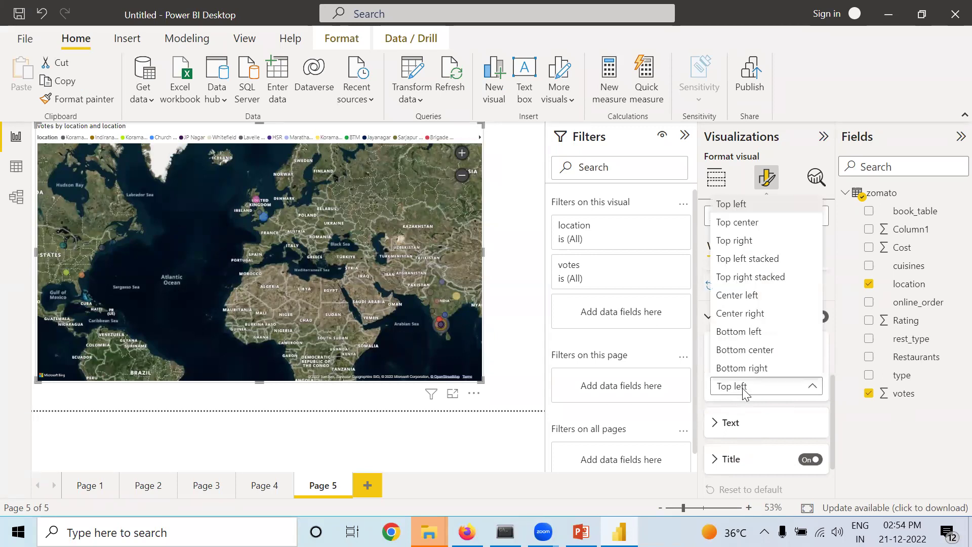
left_click(733, 332)
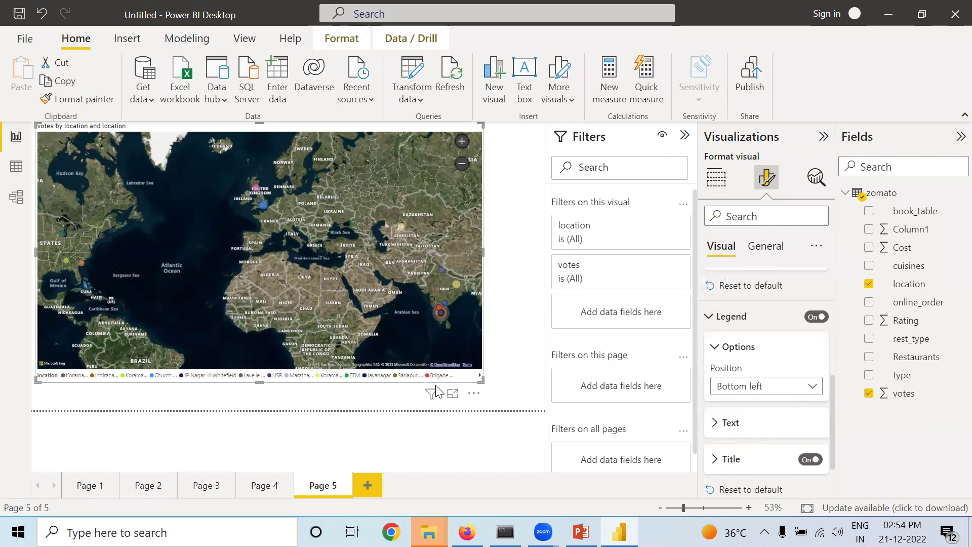
Expand the legend's text settings and set the map's bubble size to 16 px
left_click(716, 431)
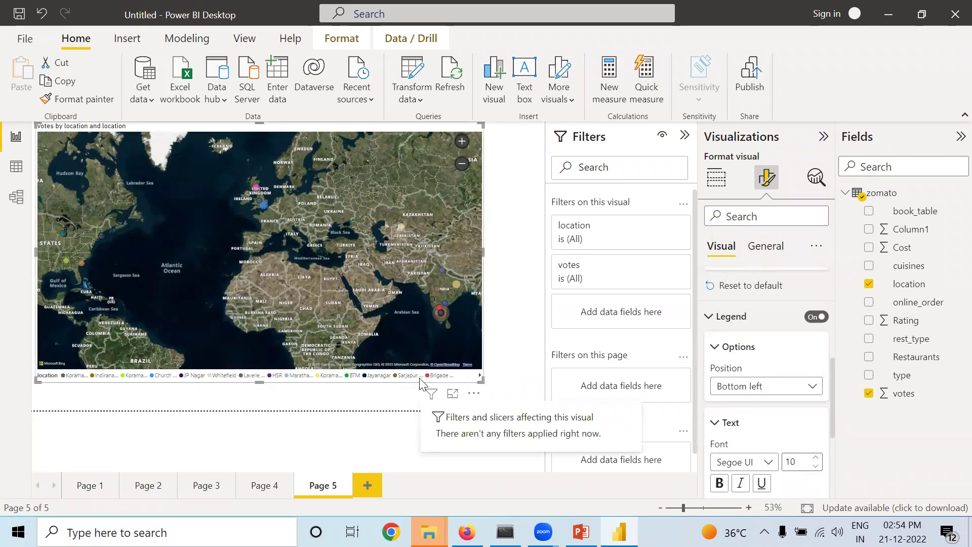
scroll(732, 424, "down", 5)
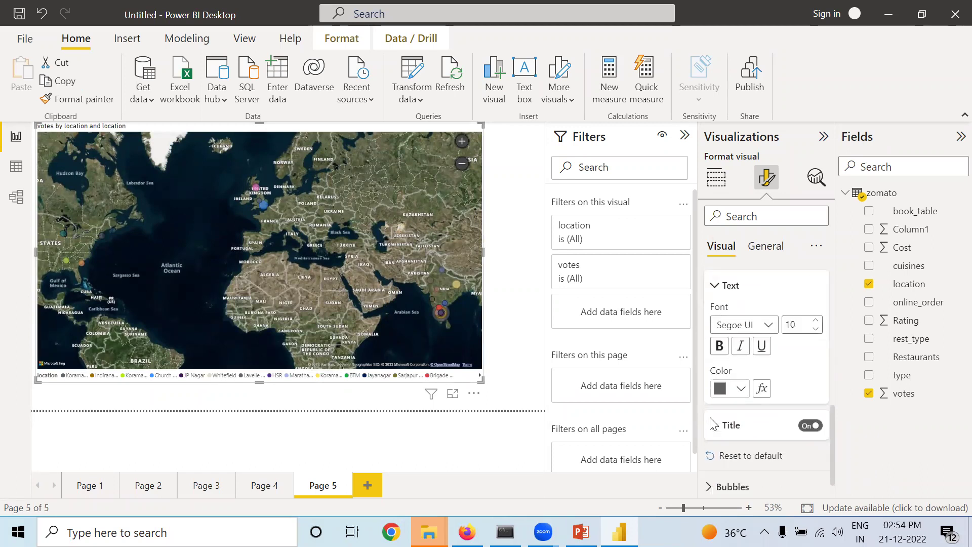
left_click(711, 453)
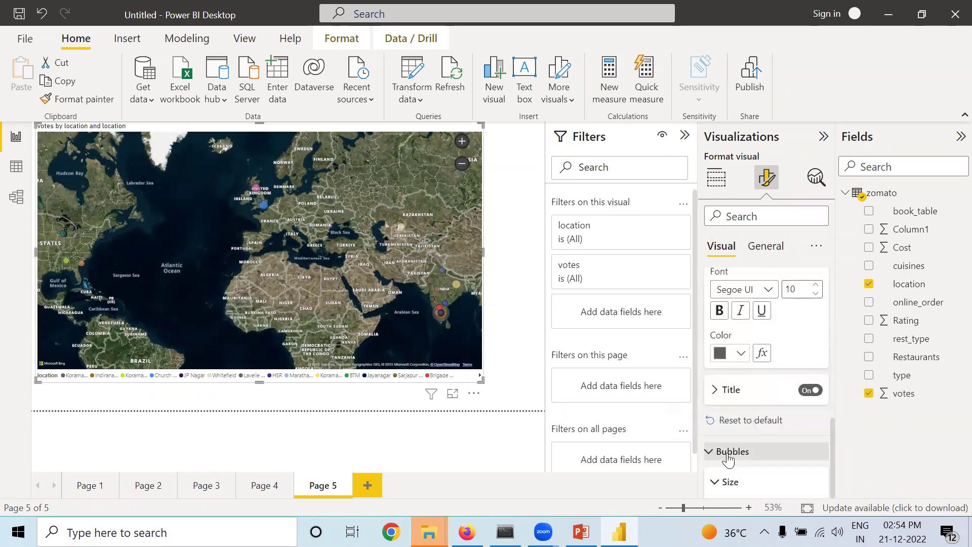
scroll(734, 451, "down", 3)
left_click(779, 388)
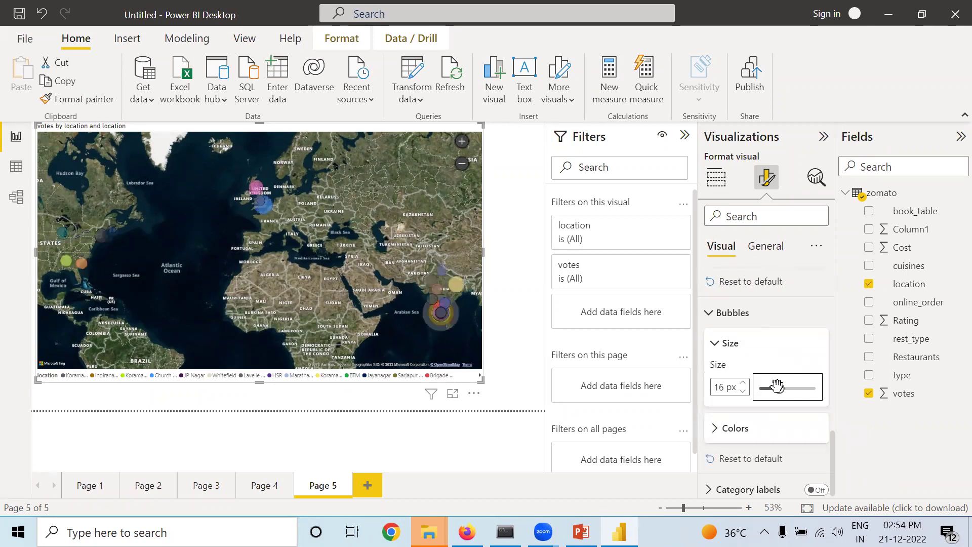
Look through the bubble color settings for the individual locations
scroll(777, 419, "down", 1)
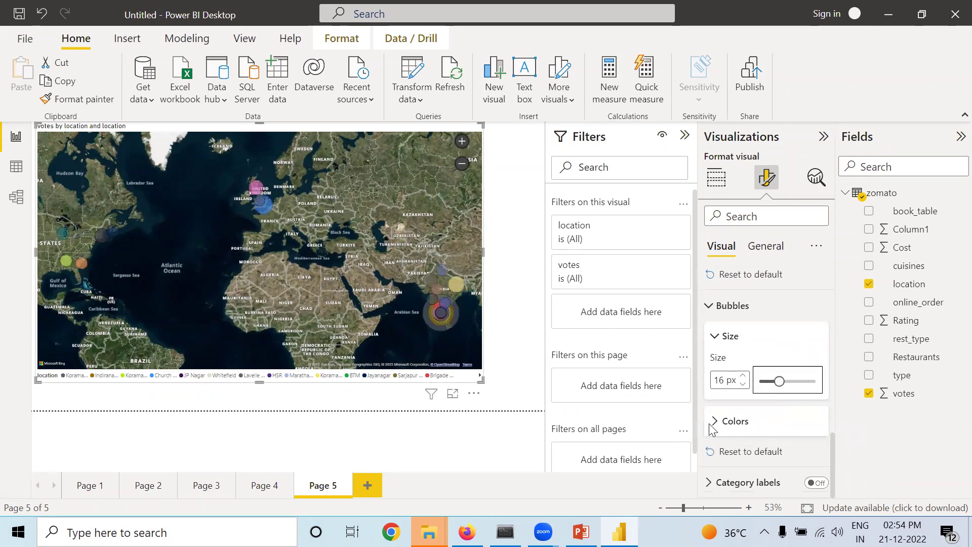
left_click(745, 429)
scroll(755, 445, "down", 3)
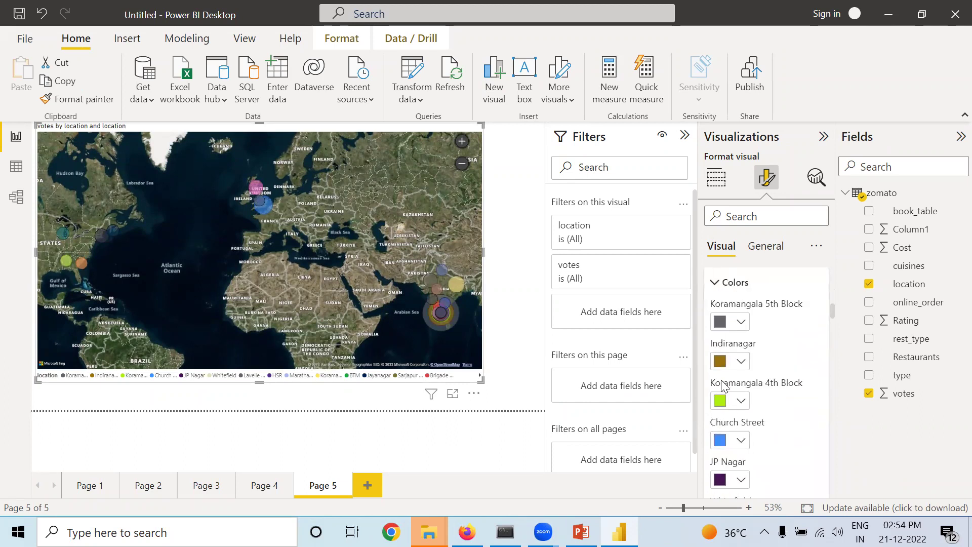
scroll(739, 455, "down", 5)
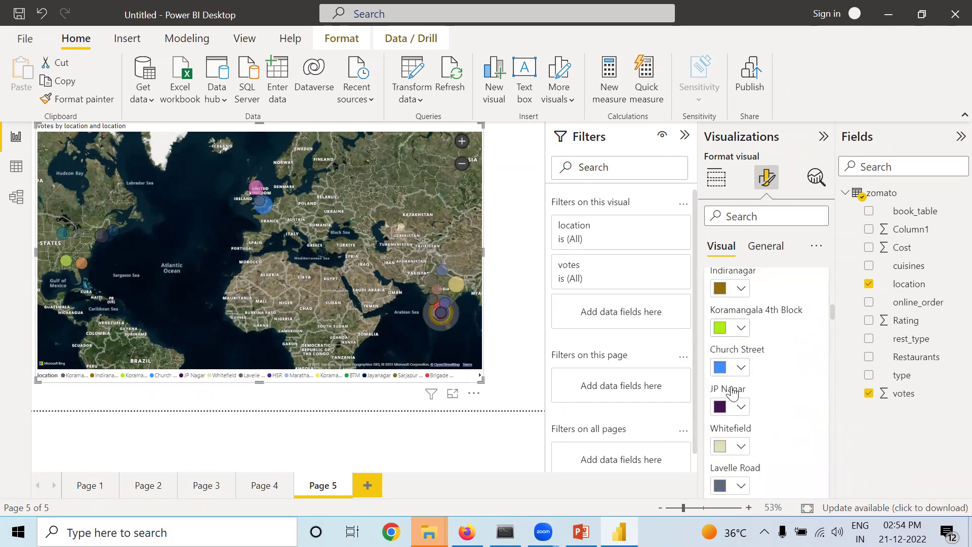
scroll(739, 454, "down", 10)
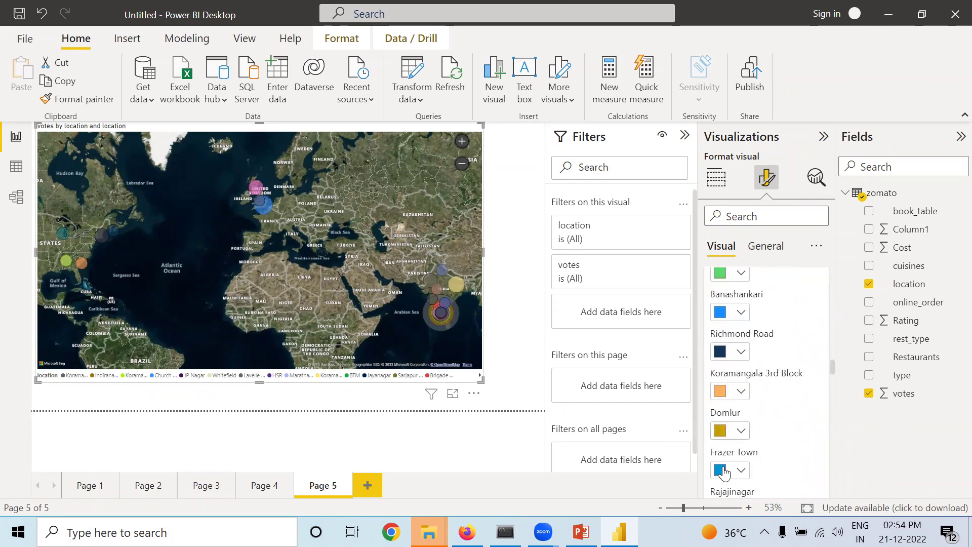
left_click_drag(833, 377, 843, 482)
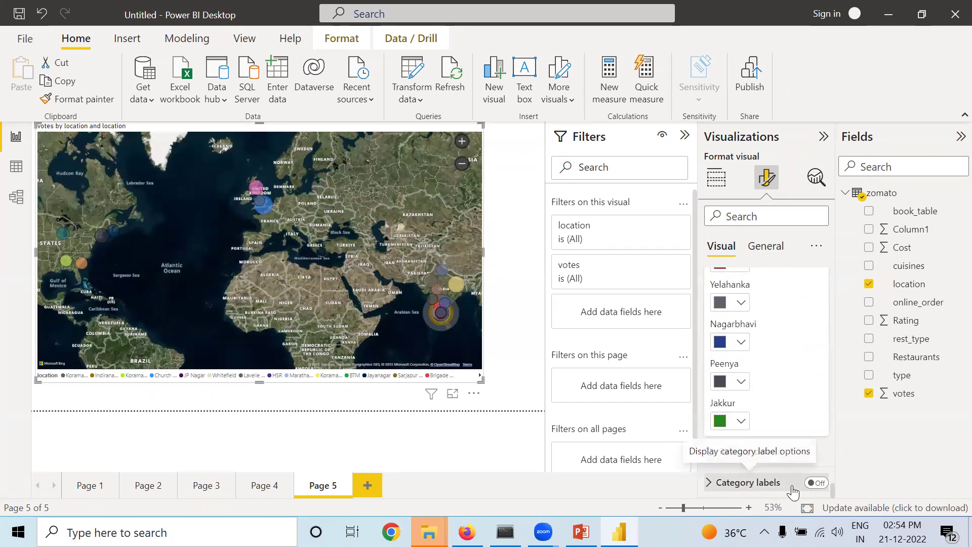
Try showing category labels on the map, turn them off again, and collapse the map and legend settings
left_click(821, 484)
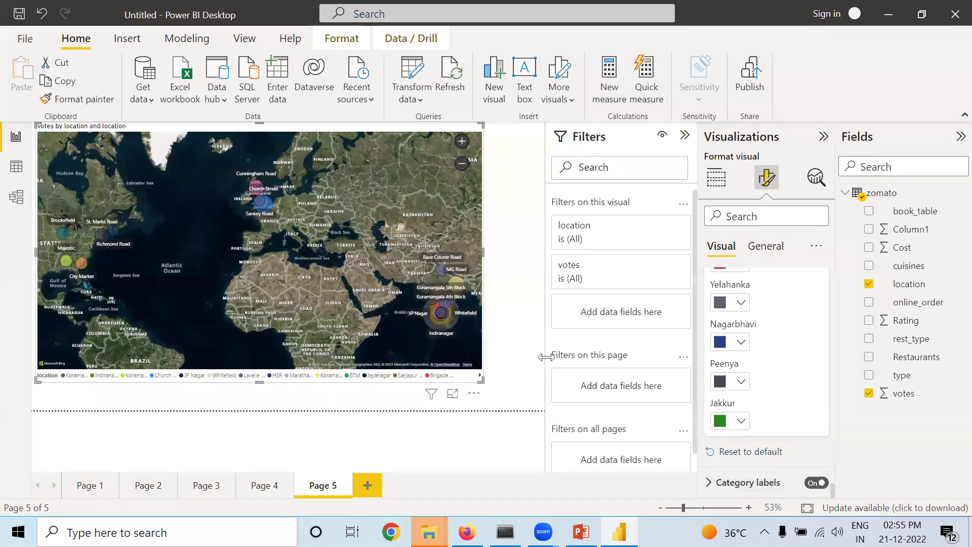
left_click(809, 485)
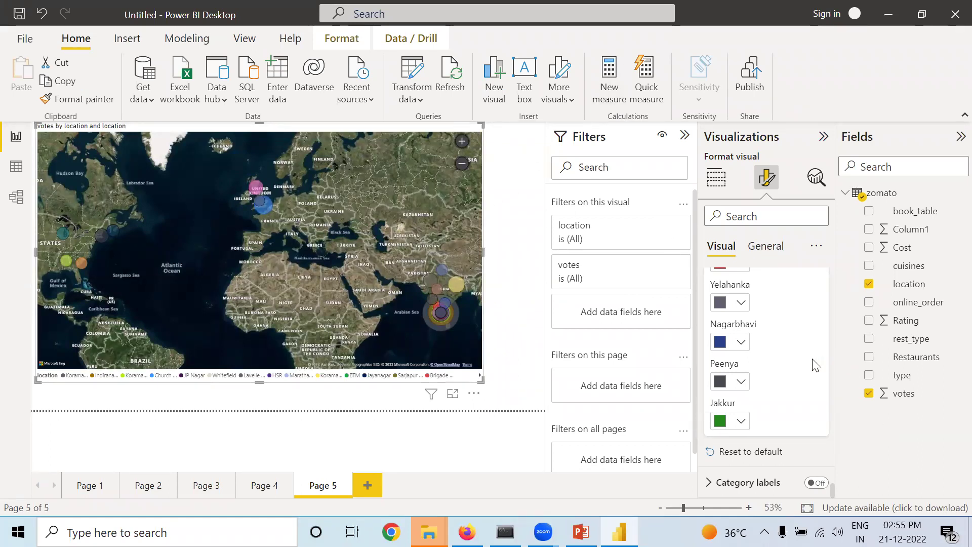
scroll(816, 365, "up", 10)
left_click_drag(830, 476, 832, 245)
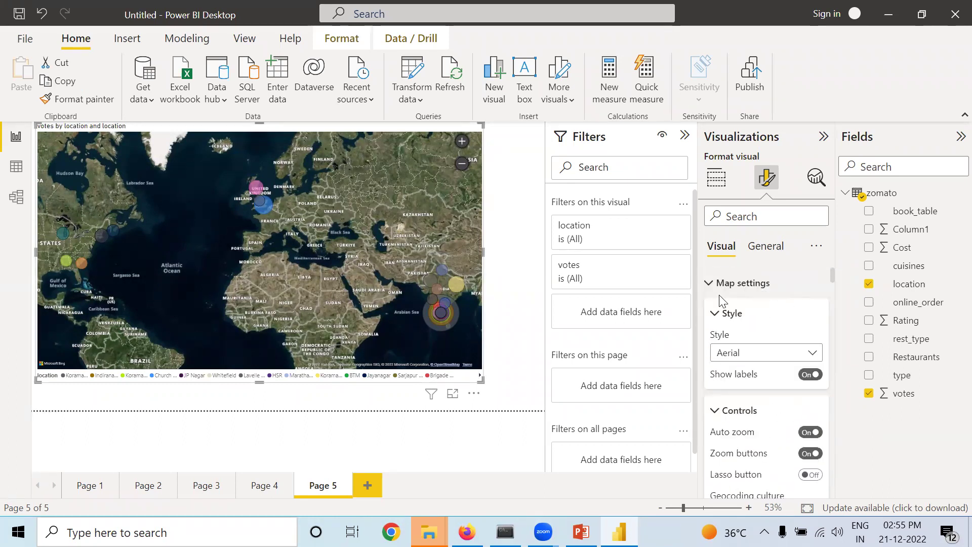
left_click(710, 282)
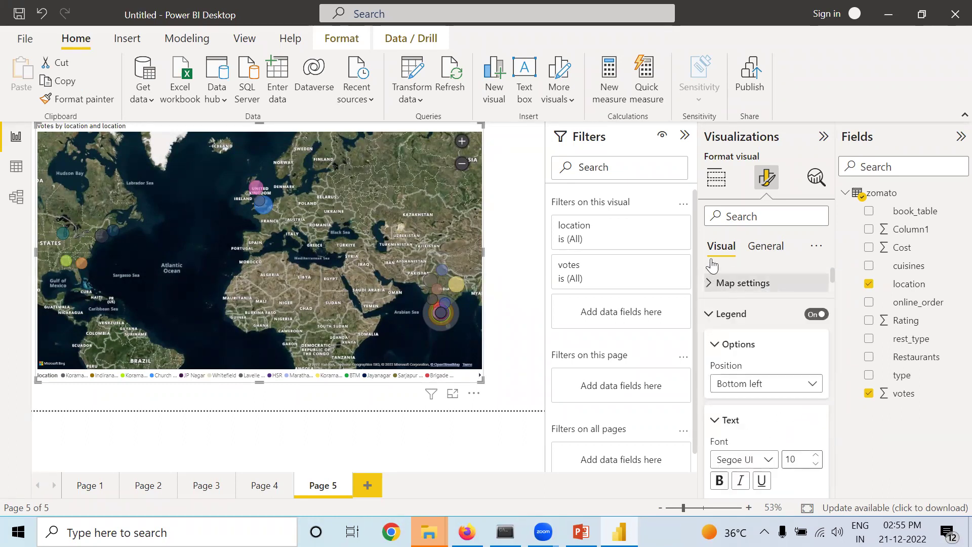
left_click(714, 316)
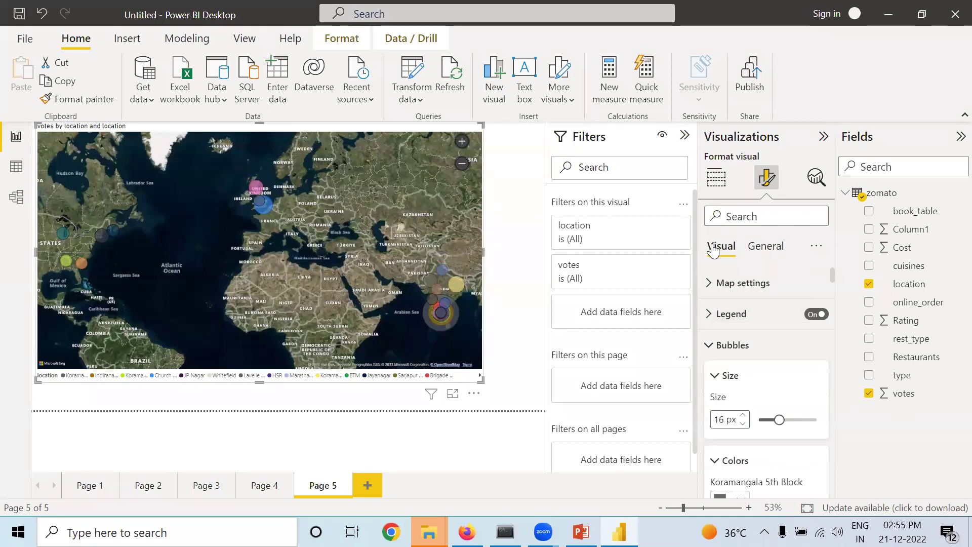
Replace location with book_table as the map's legend, and swap book_table for type
left_click(719, 186)
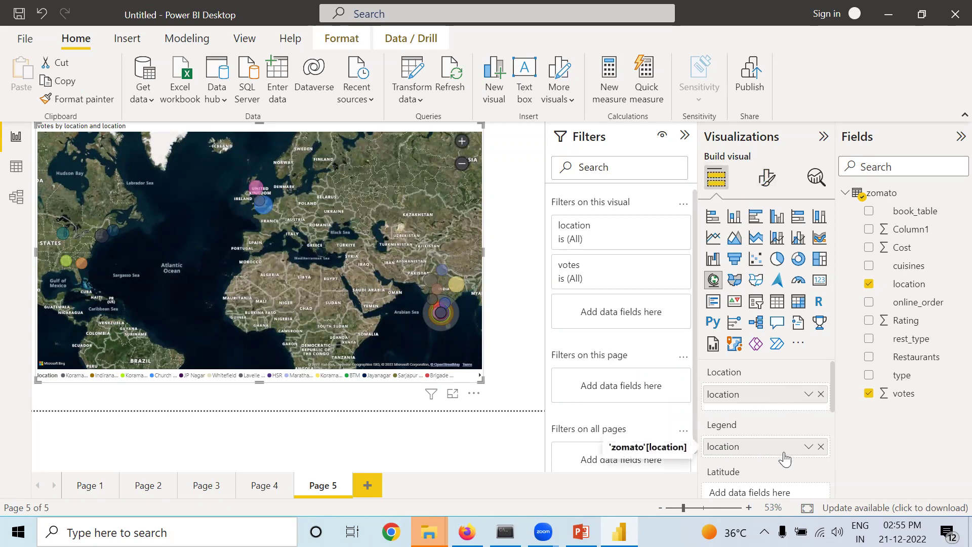
left_click(821, 447)
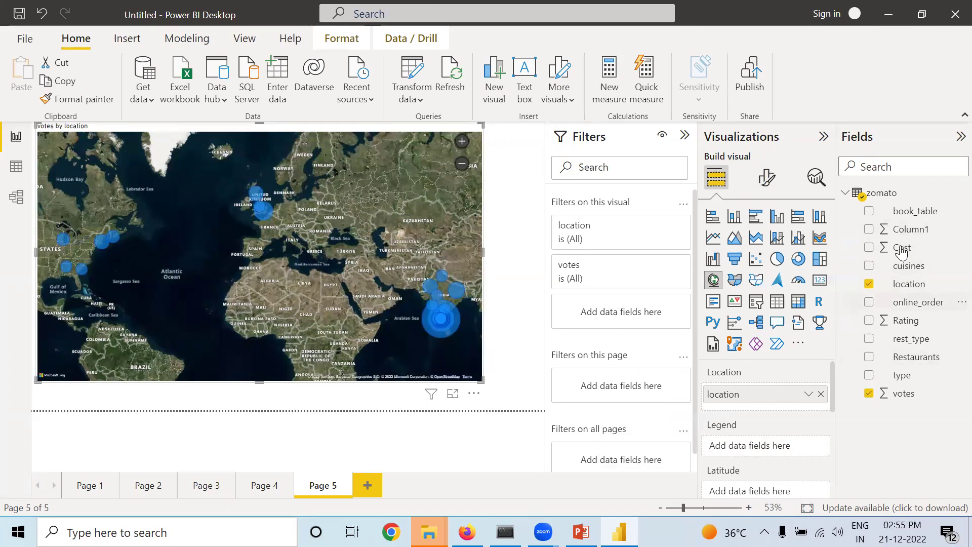
left_click_drag(901, 213, 765, 443)
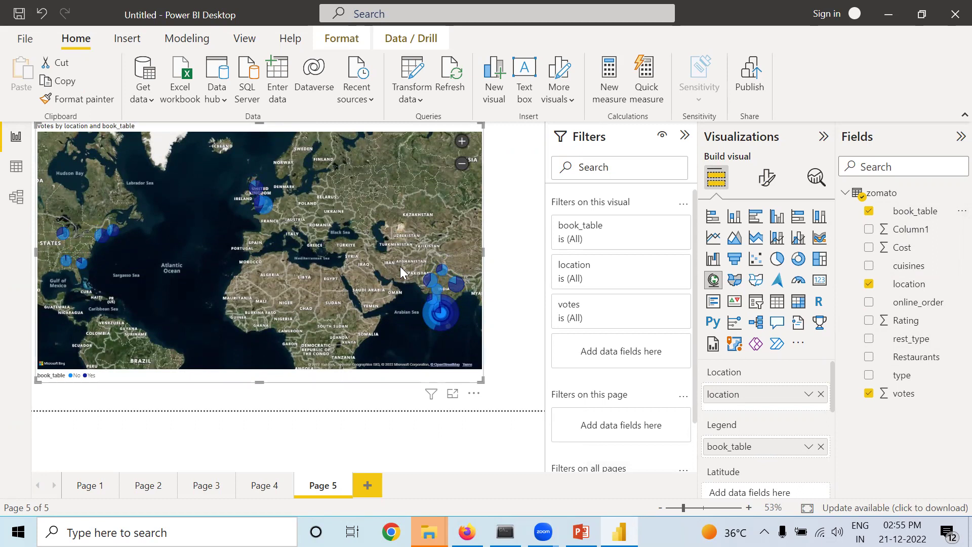
left_click(821, 447)
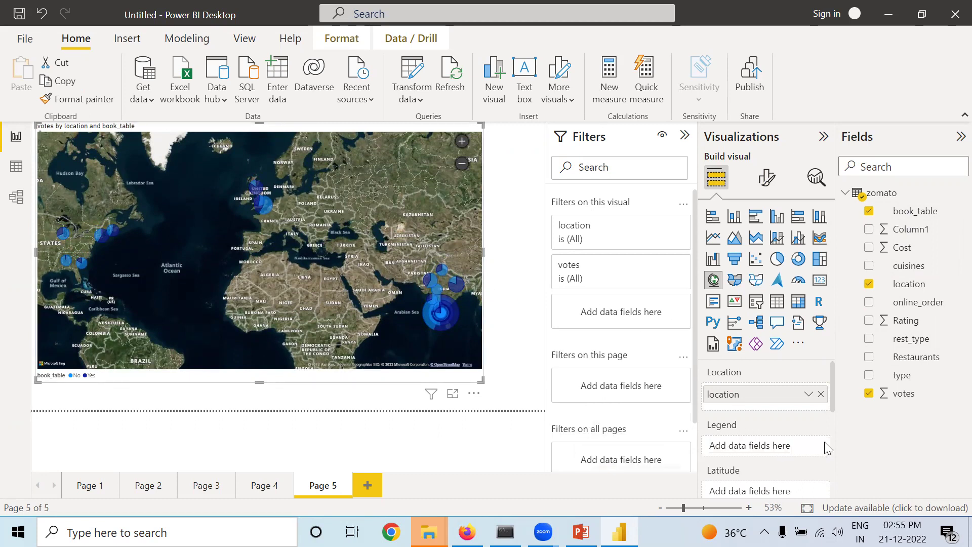
left_click_drag(913, 380, 761, 444)
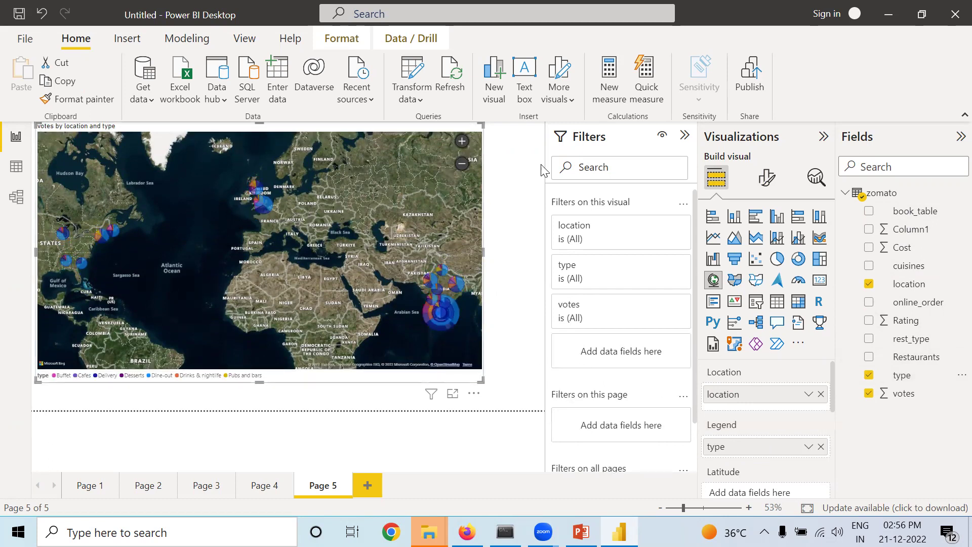
Change the map's style to Road
left_click(767, 178)
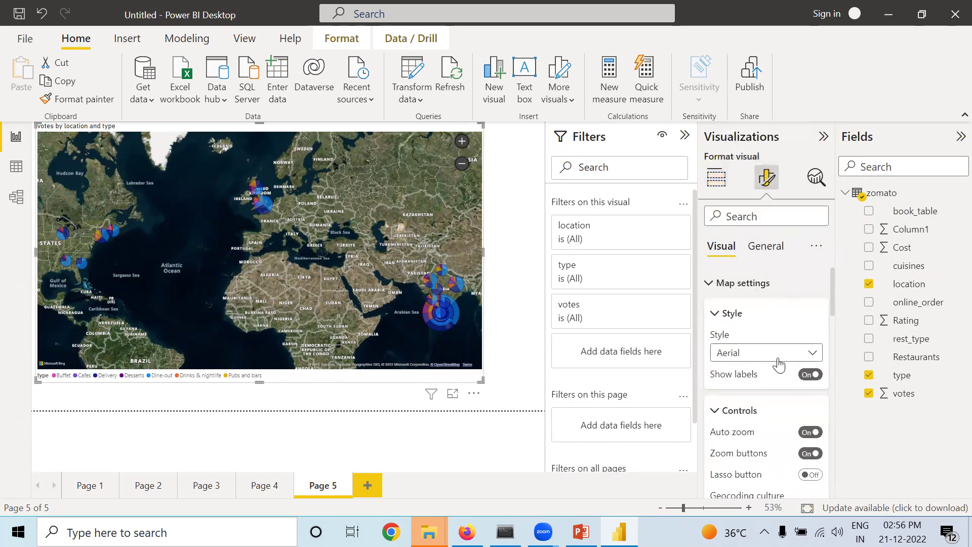
left_click(781, 359)
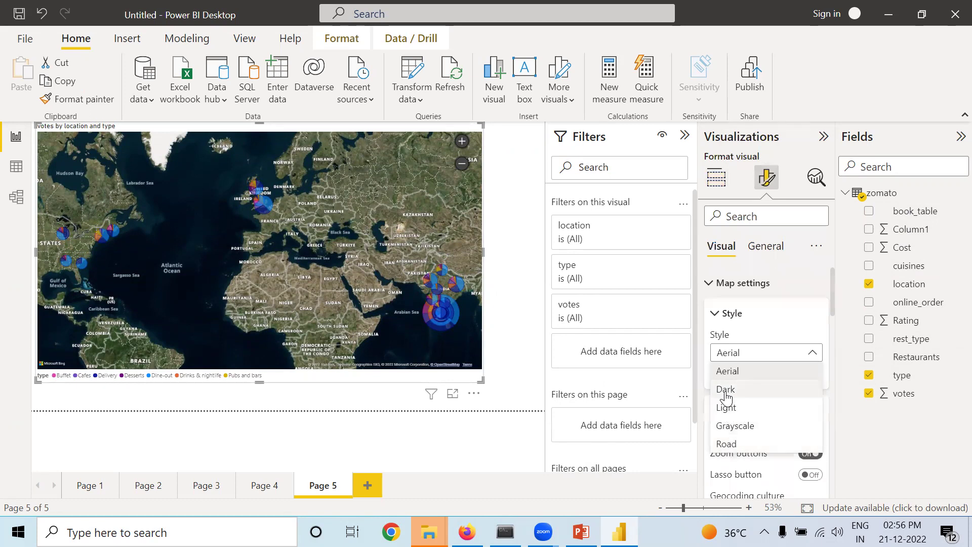
key("Escape")
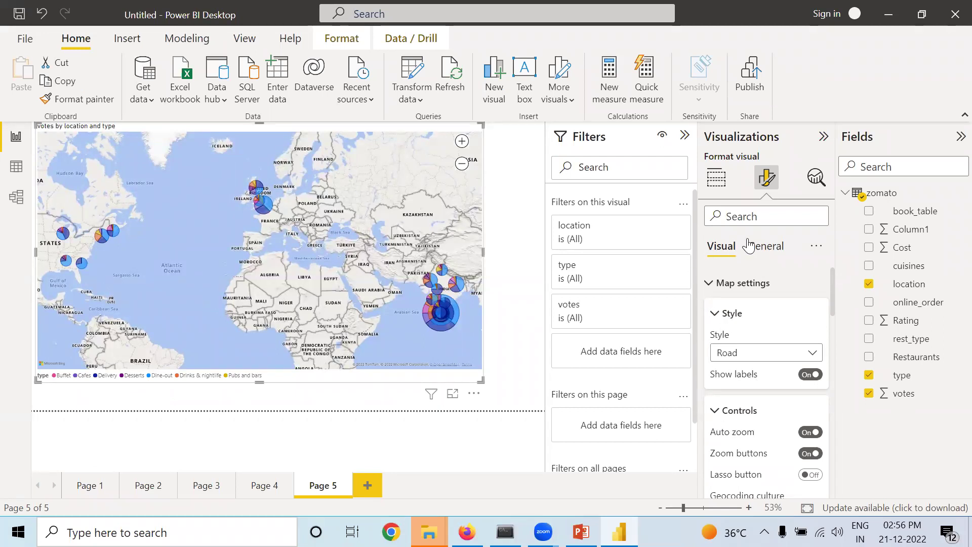
Remove type from the map's legend and assign it as the legend again
left_click(716, 179)
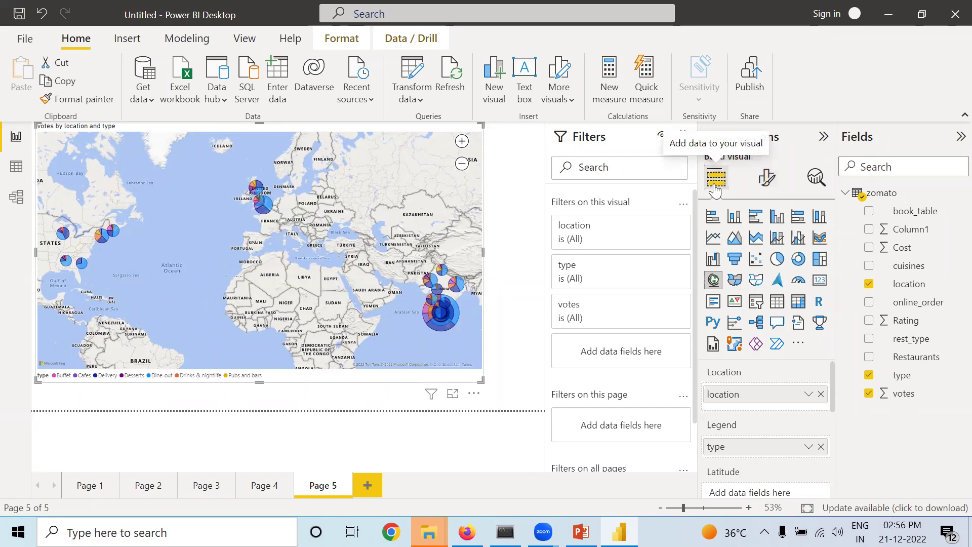
left_click(822, 446)
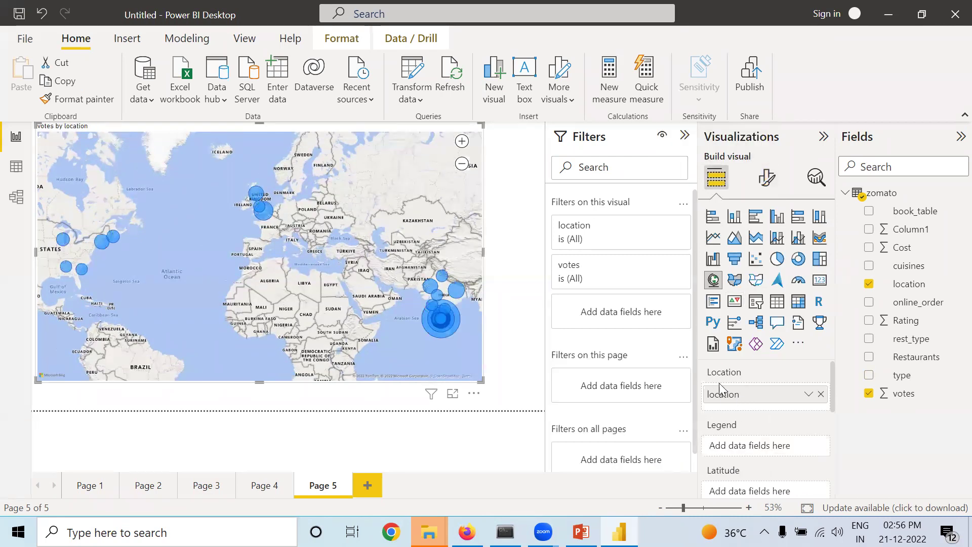
scroll(732, 390, "down", 5)
scroll(735, 400, "up", 5)
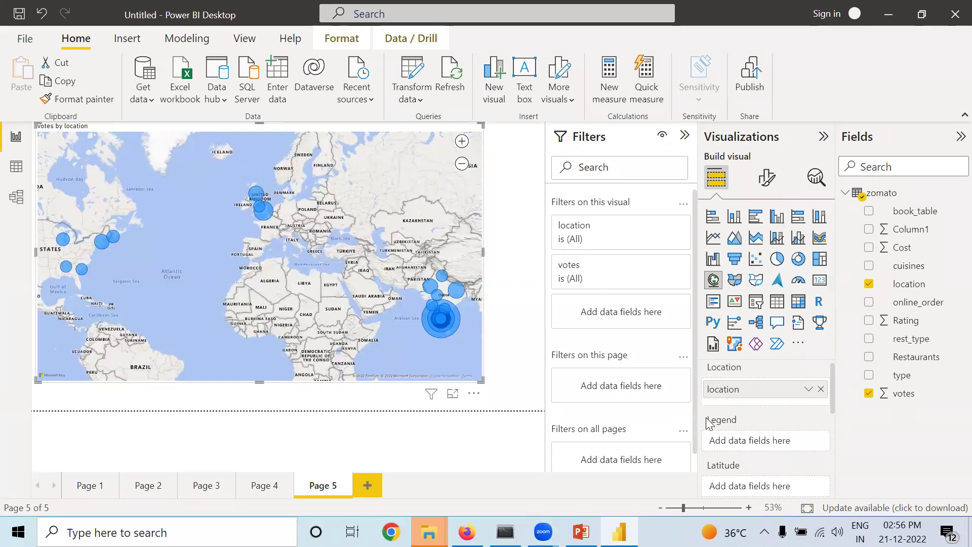
left_click_drag(916, 374, 776, 439)
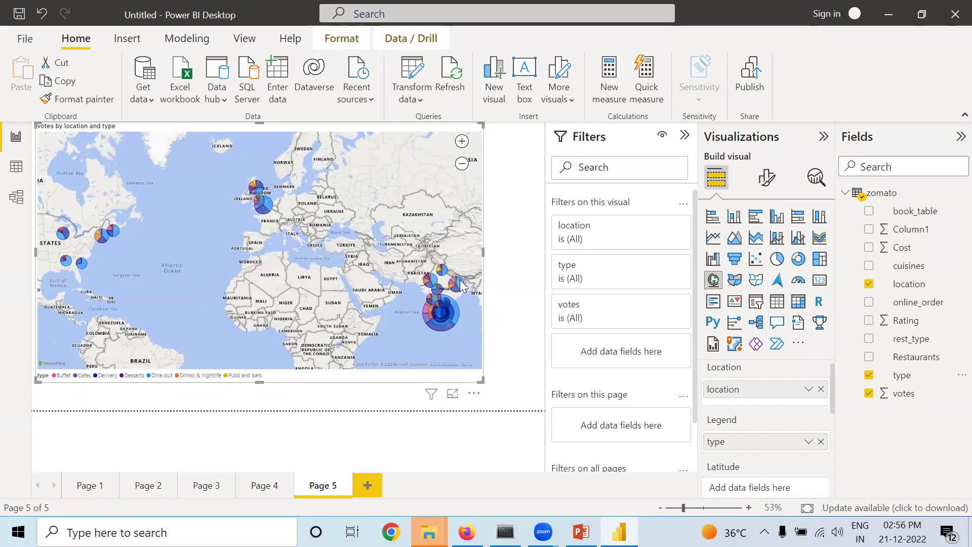
Examine the details of individual pie bubbles in South Asia and the United States
mouse_move(456, 283)
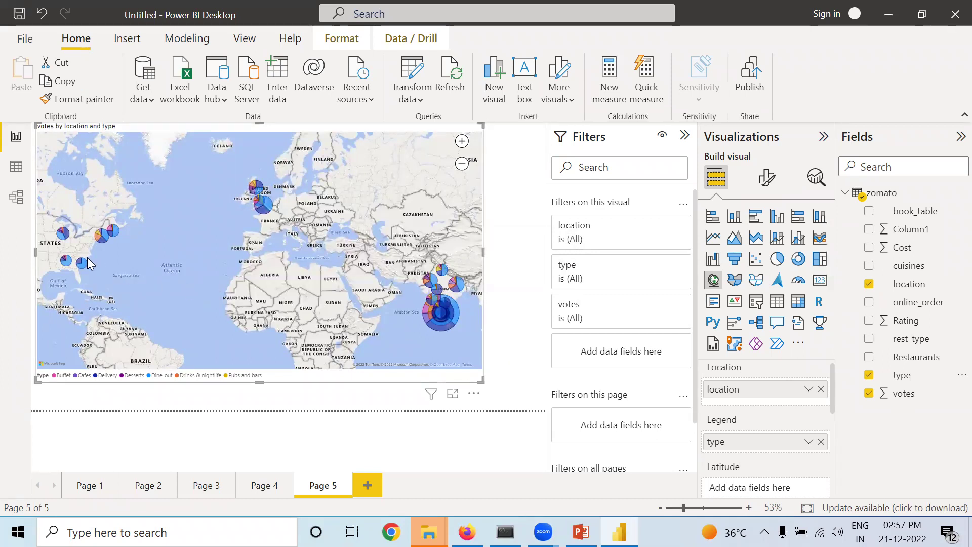
mouse_move(81, 265)
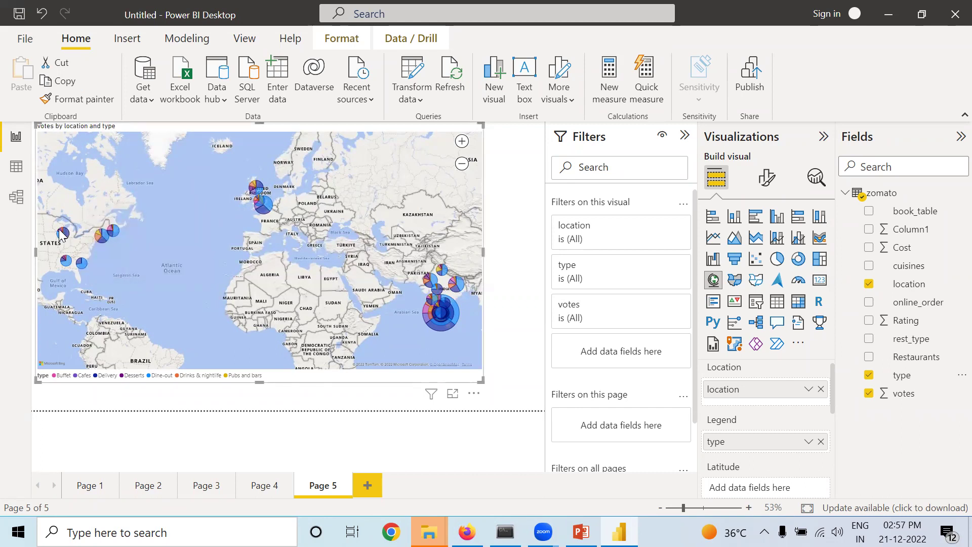
mouse_move(60, 235)
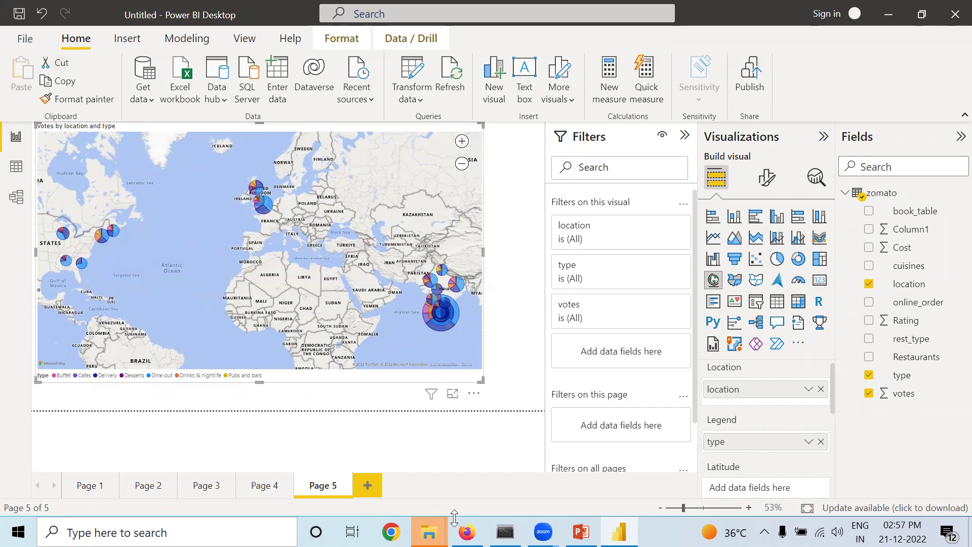
Add a sixth report page and open Sheet1 of the Indian-States-and-Districts-List Excel workbook in the Power Query Editor
left_click(368, 486)
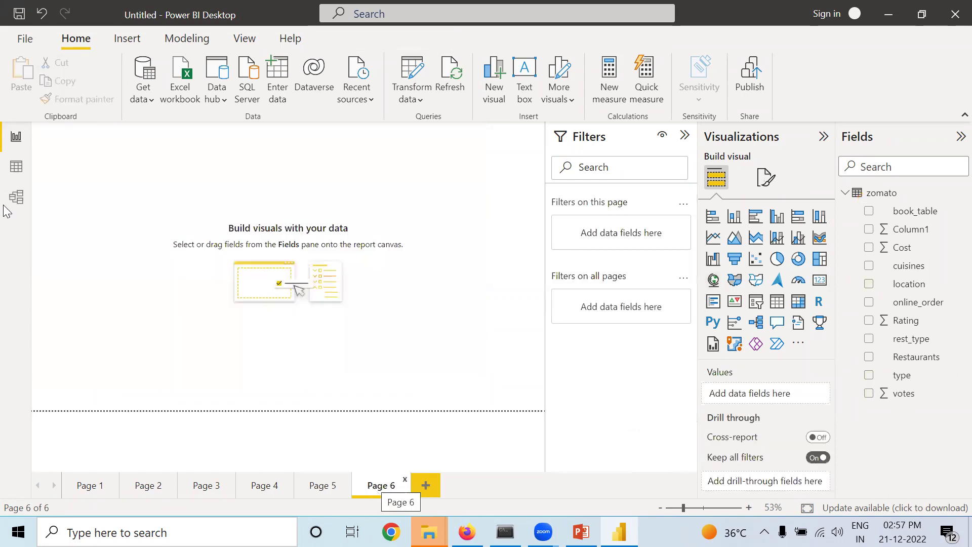
left_click(149, 93)
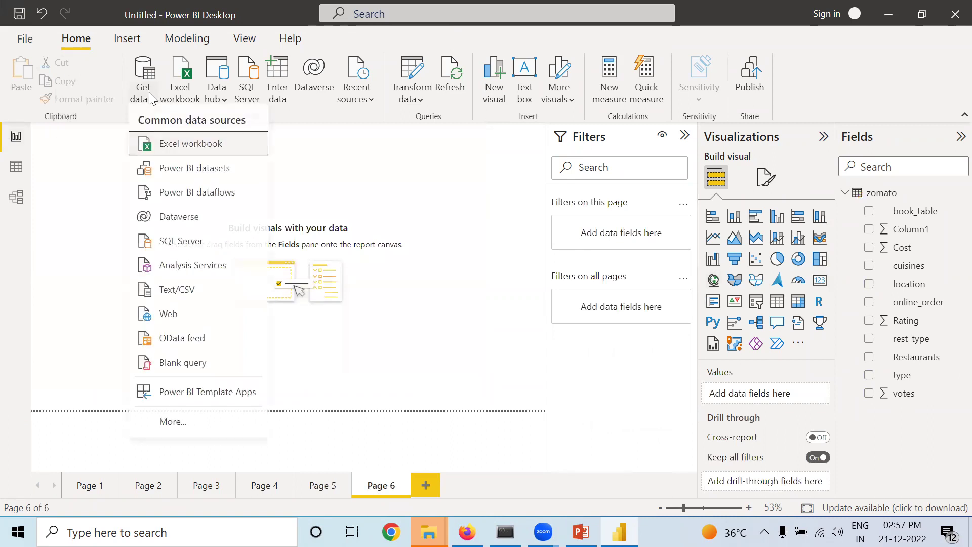
left_click(174, 148)
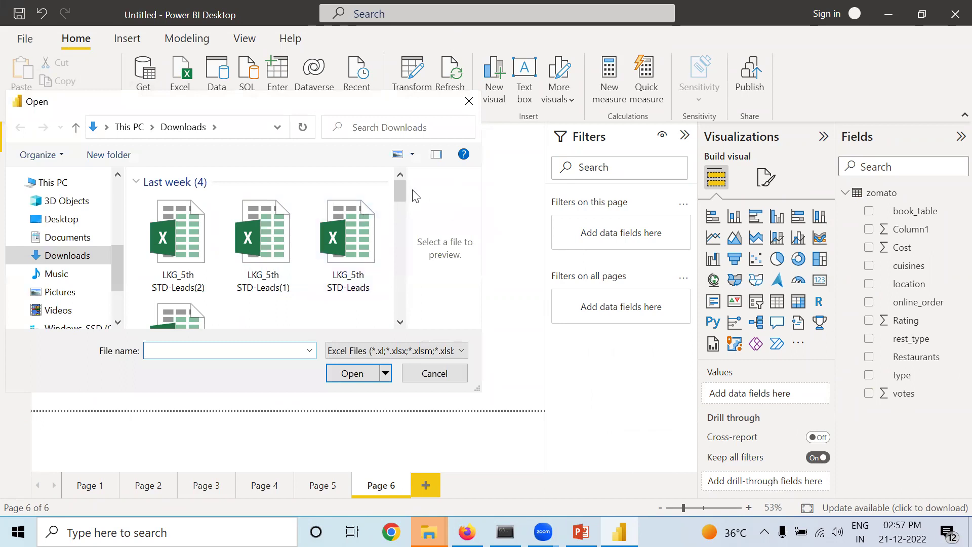
left_click_drag(400, 193, 396, 309)
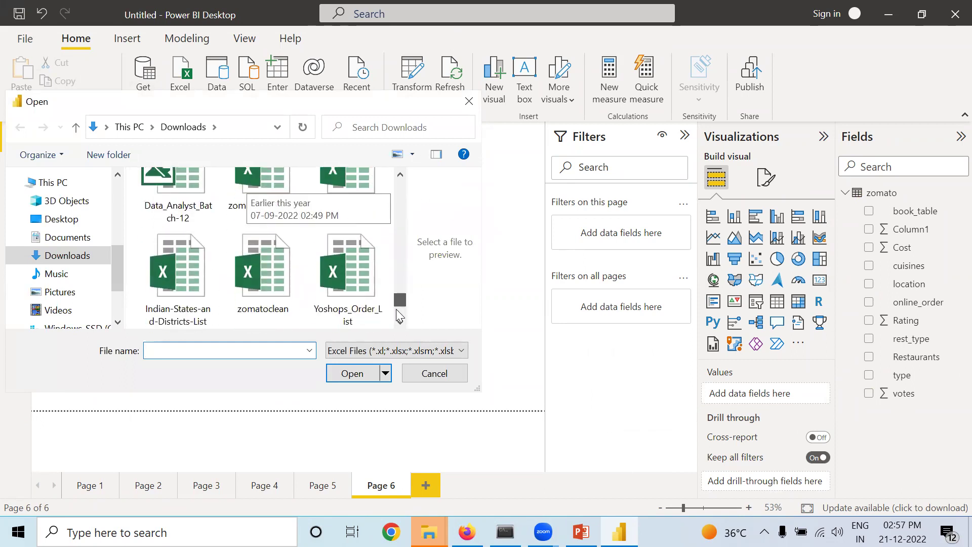
left_click(179, 248)
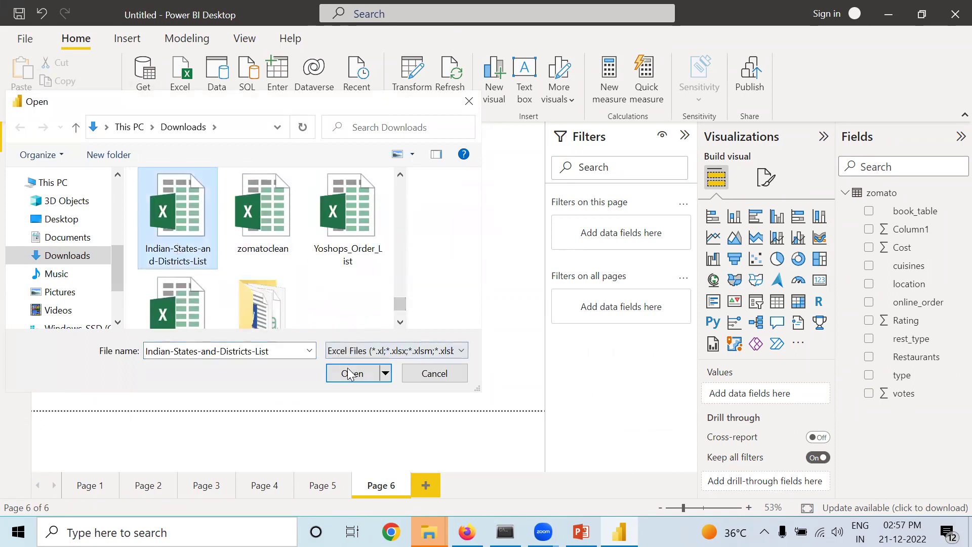
left_click(351, 374)
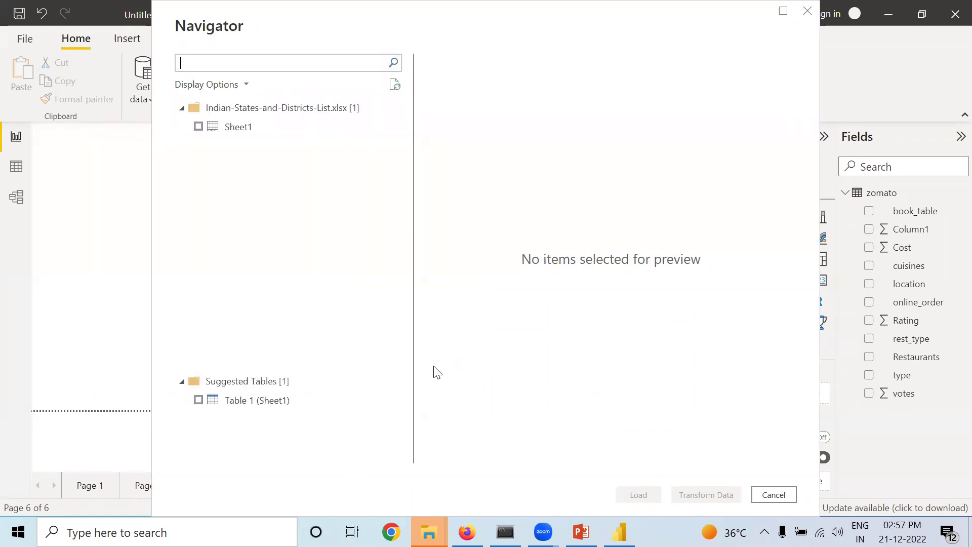
left_click(198, 130)
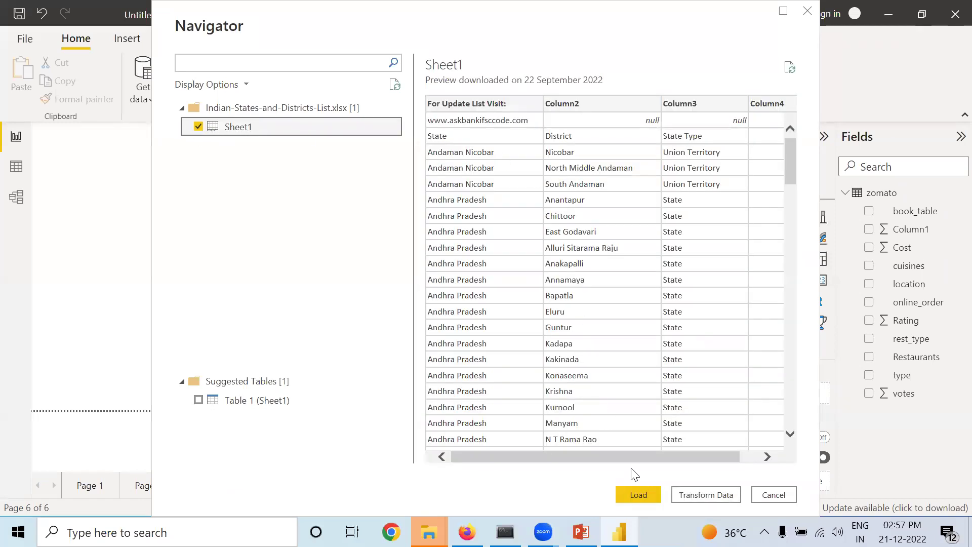
left_click_drag(724, 456, 743, 455)
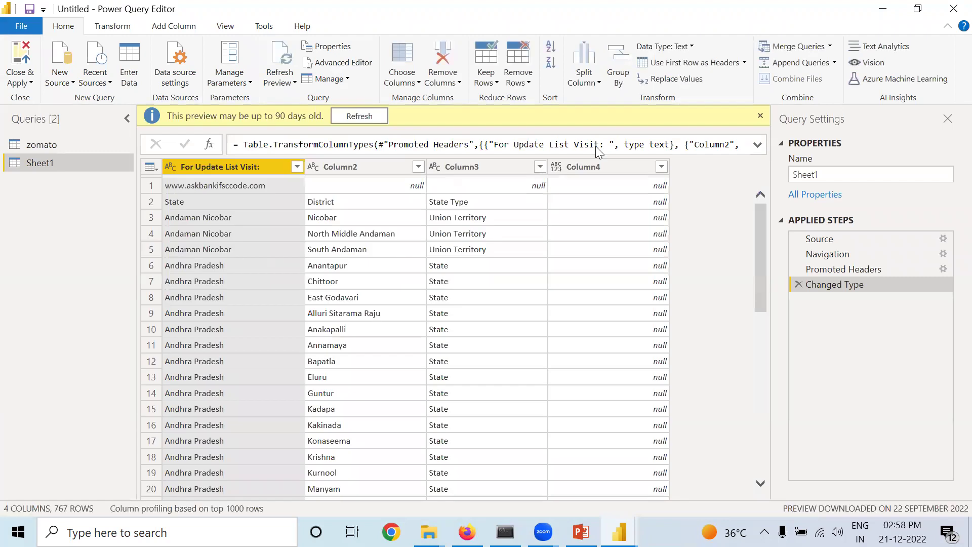
Remove the empty Column4 from the Sheet1 query
left_click(662, 166)
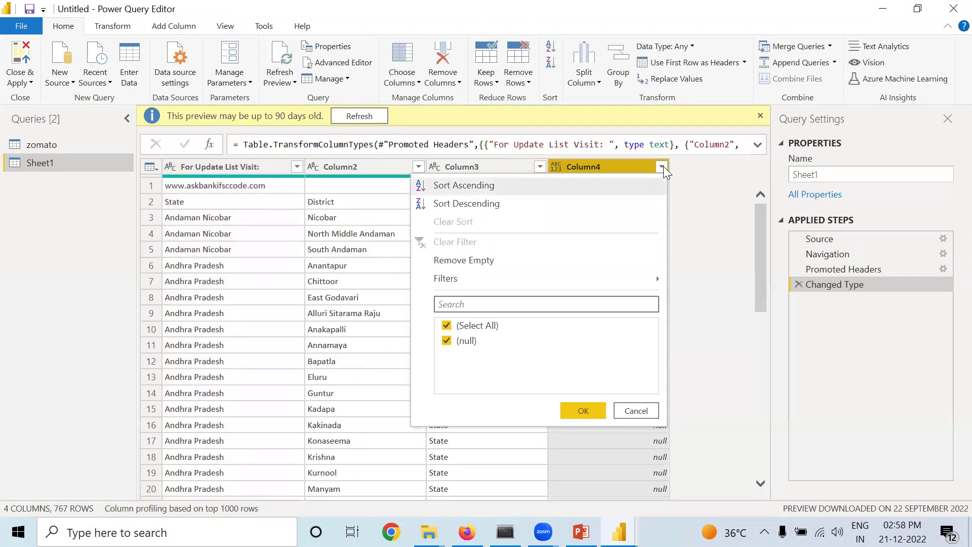
left_click(602, 167)
right_click(602, 167)
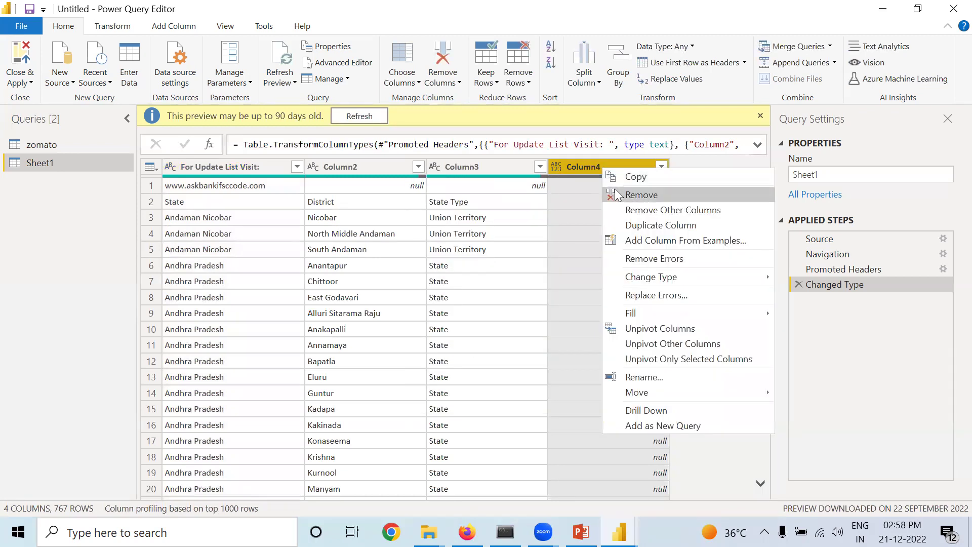
left_click(616, 193)
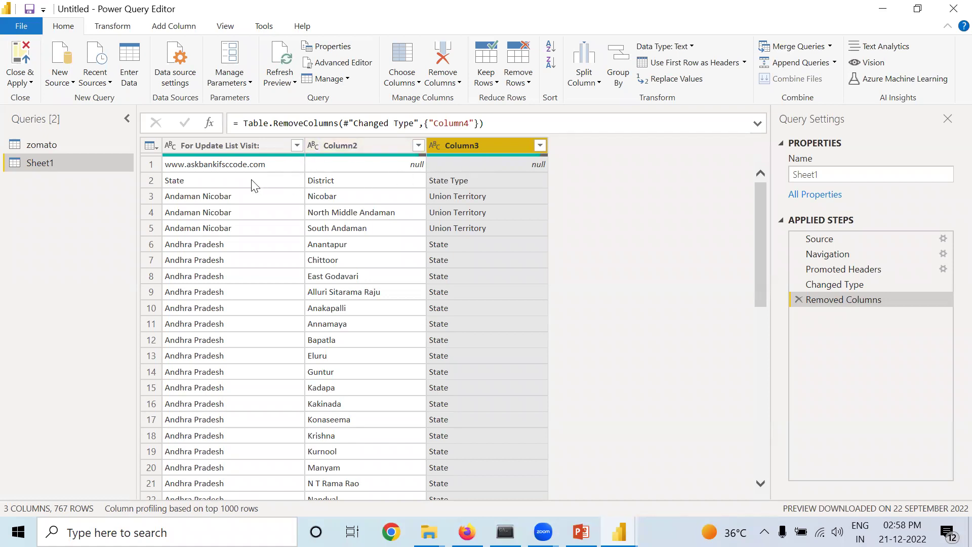
Remove the top 1 row of Sheet1 and use the first remaining row as headers
left_click(526, 83)
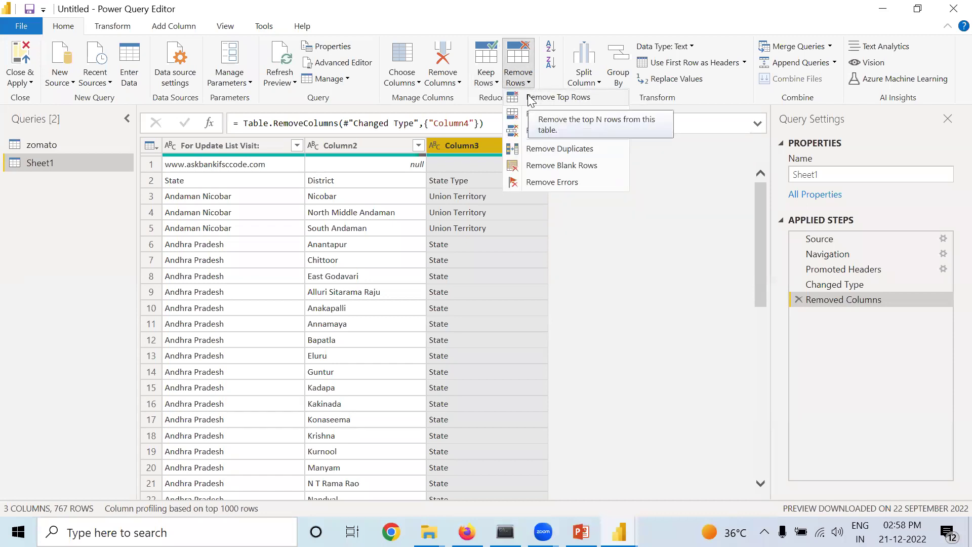
left_click(528, 95)
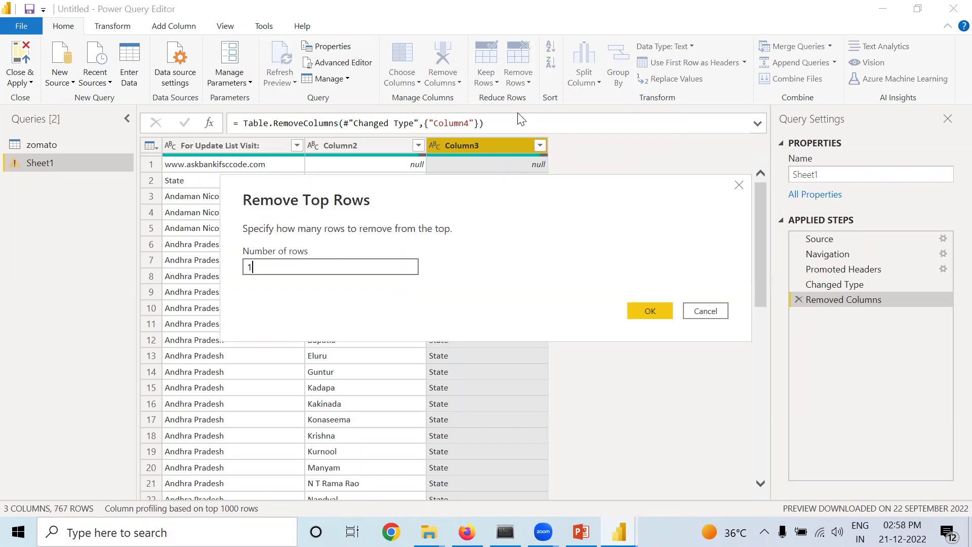
left_click(651, 311)
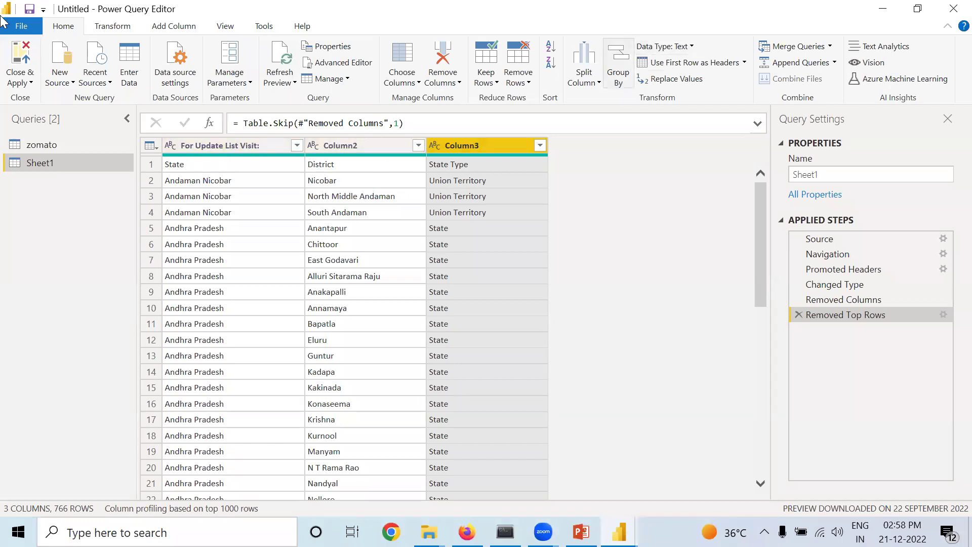
left_click(679, 63)
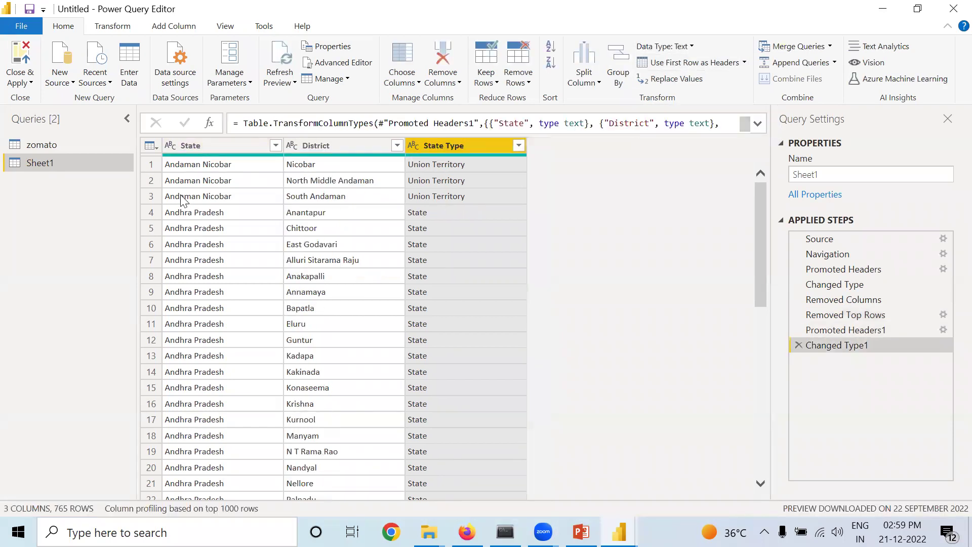
Remove the blank rows and the State Type error rows from Sheet1, and apply the changes to the report
mouse_move(448, 159)
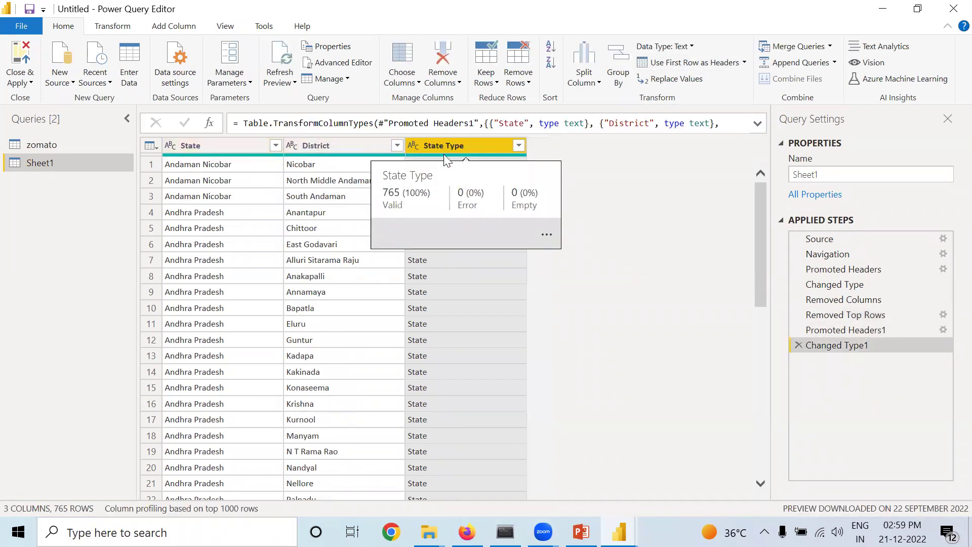
left_click(524, 83)
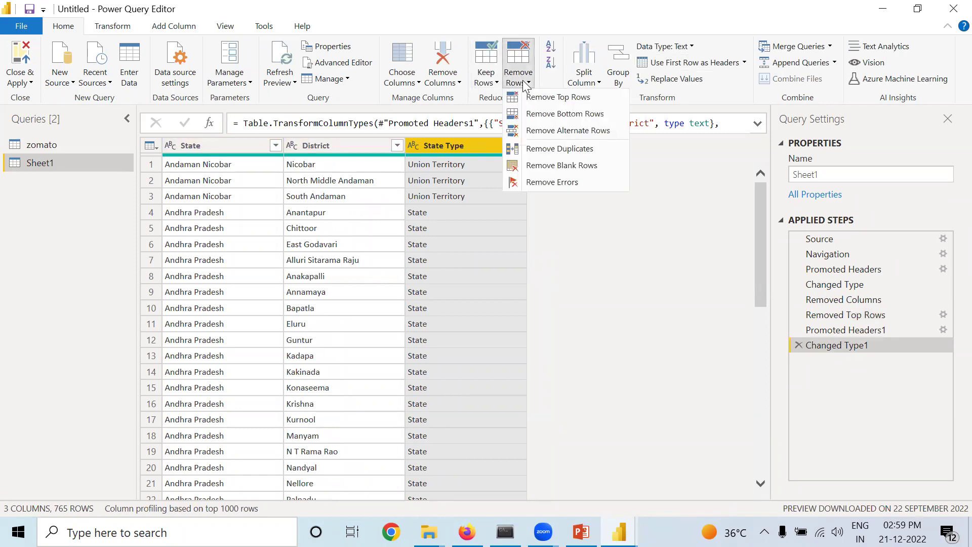
left_click(540, 167)
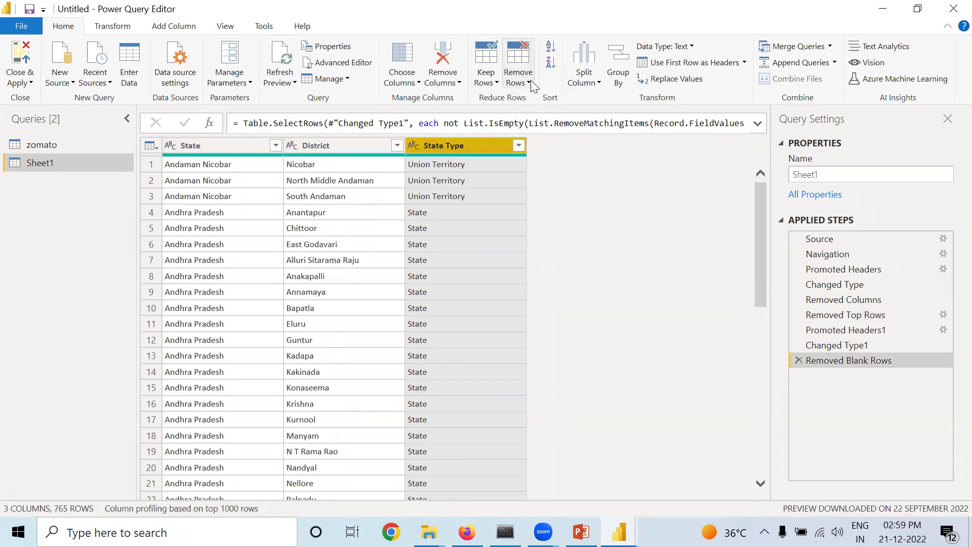
left_click(527, 83)
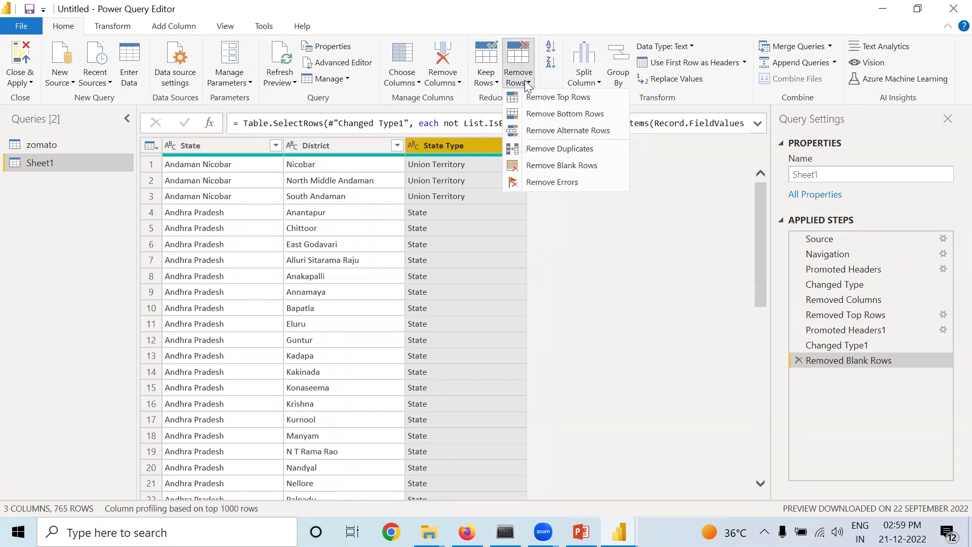
left_click(540, 183)
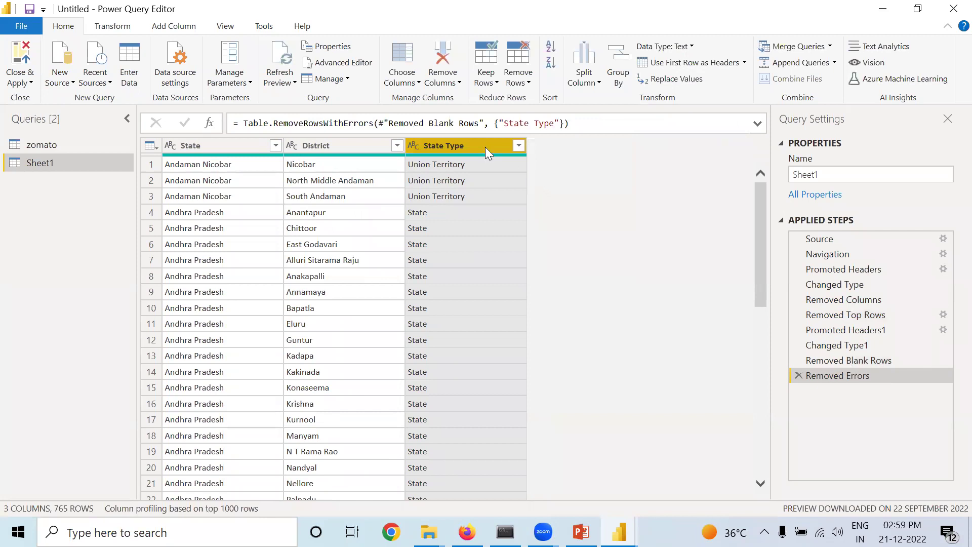
left_click(18, 60)
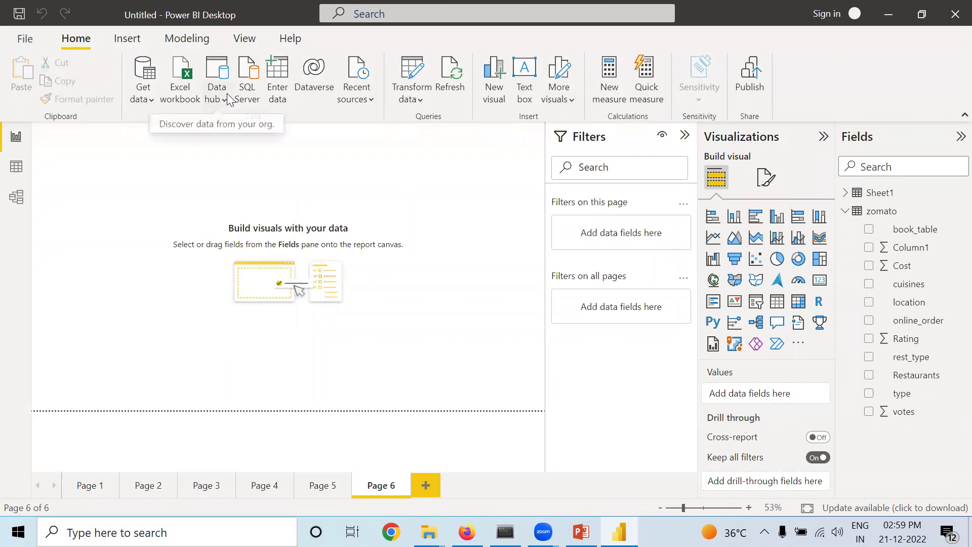
Insert an enlarged filled map on Page 6 with Sheet1's State field as its location
left_click(845, 193)
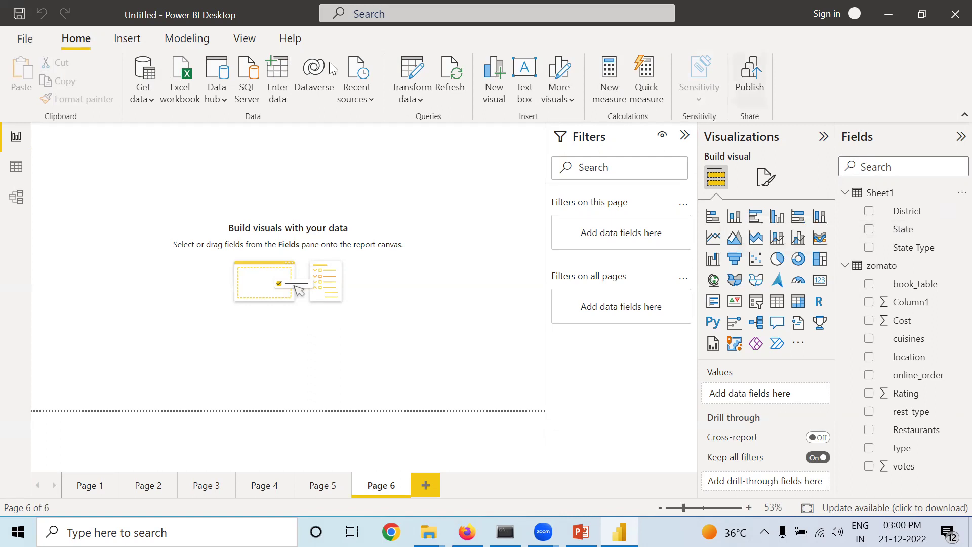
left_click(734, 281)
left_click_drag(142, 229, 416, 377)
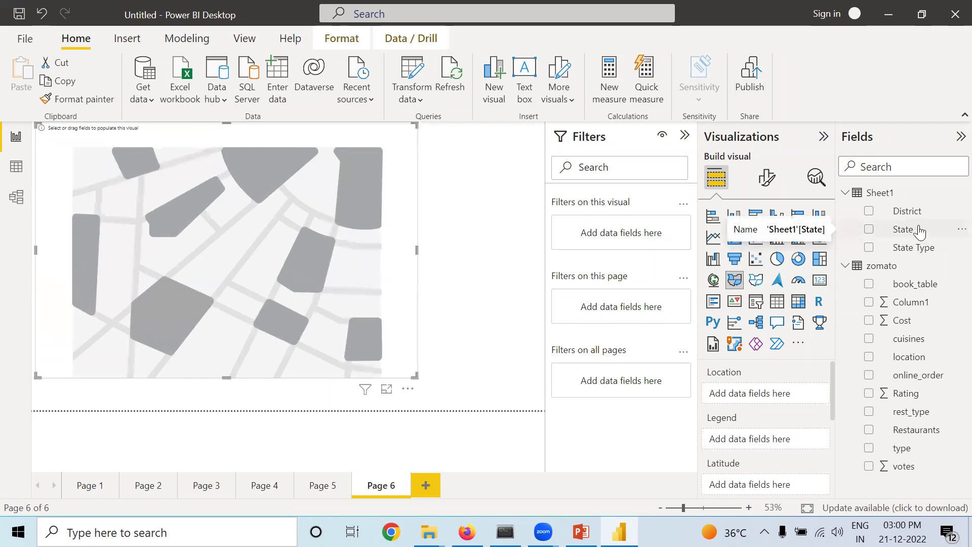
left_click_drag(920, 232, 793, 378)
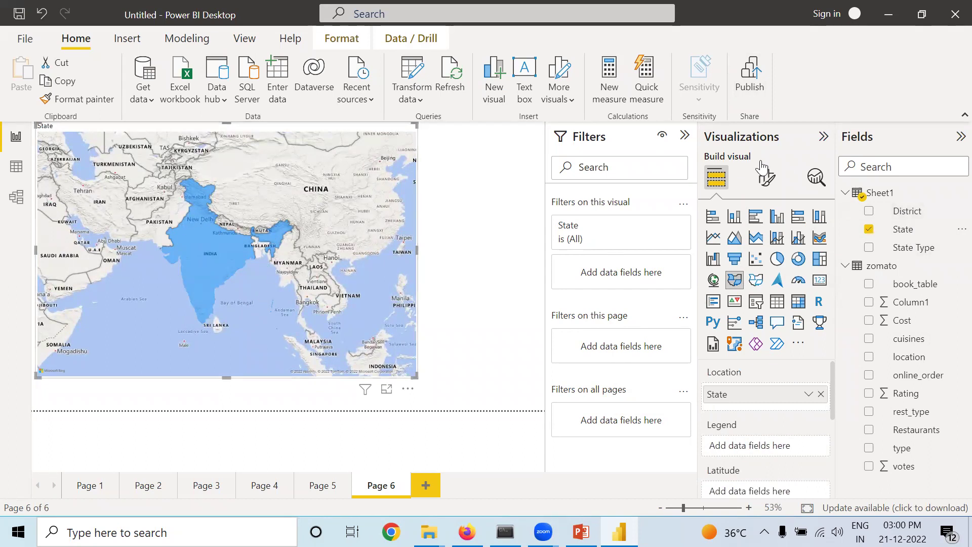
Review the Sheet1 table's rows, and assign State as the filled map's legend on Page 6
left_click_drag(917, 226, 917, 238)
left_click(23, 171)
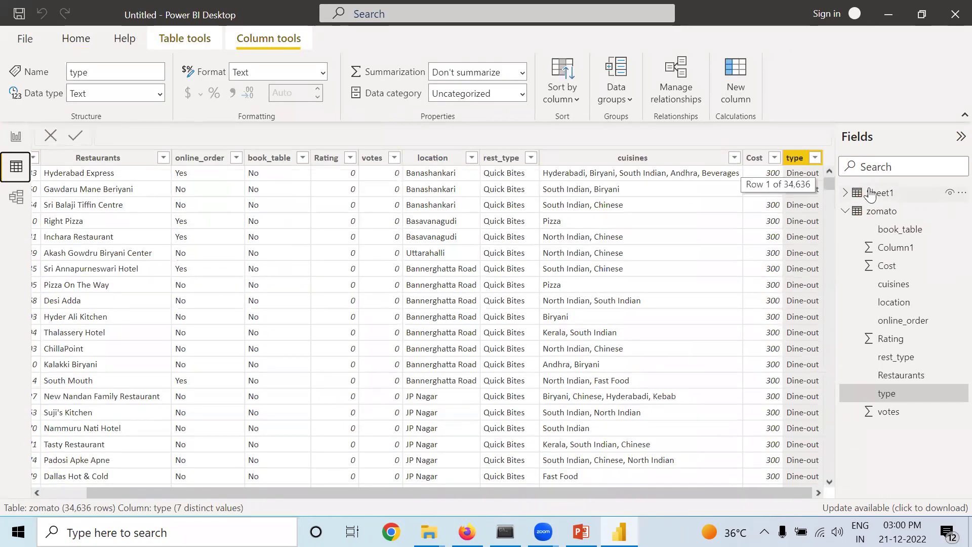
left_click(871, 192)
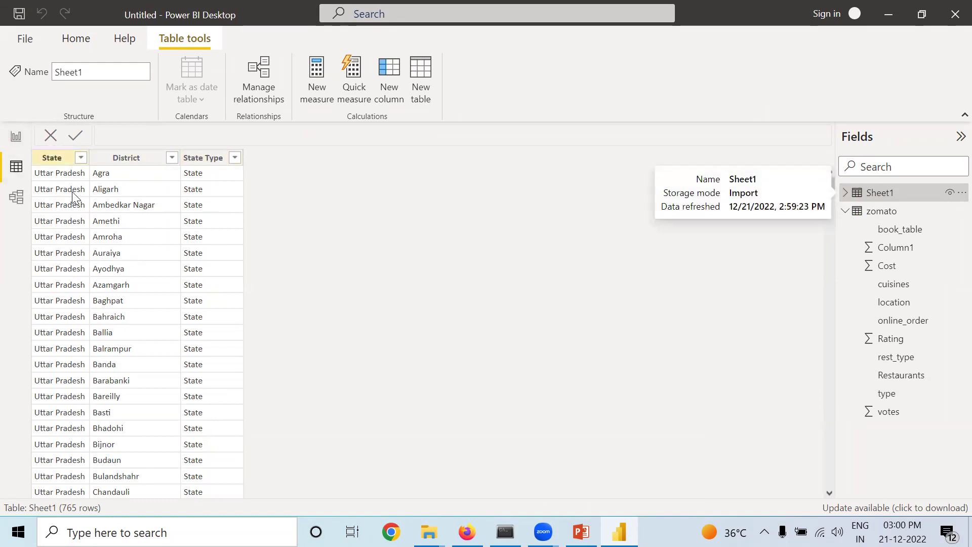
left_click(19, 138)
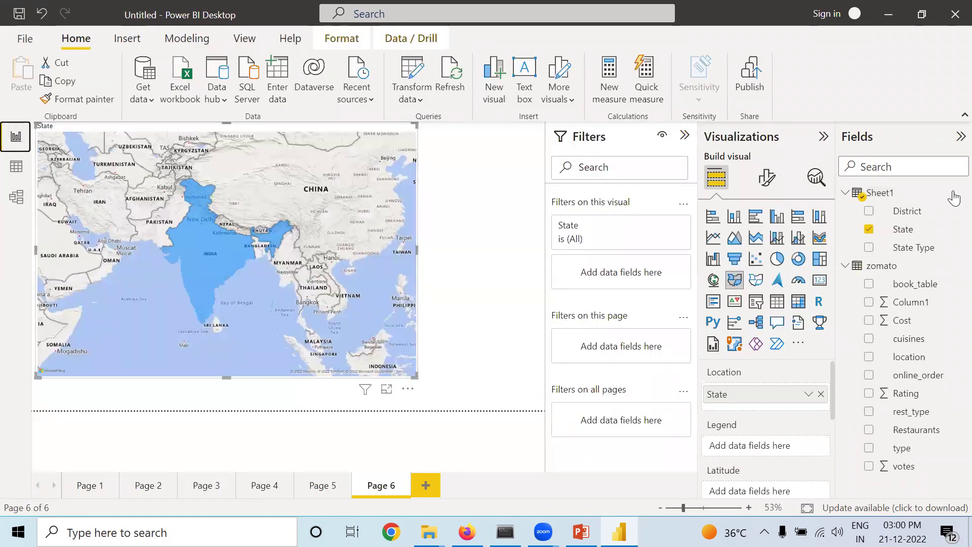
left_click_drag(922, 230, 781, 445)
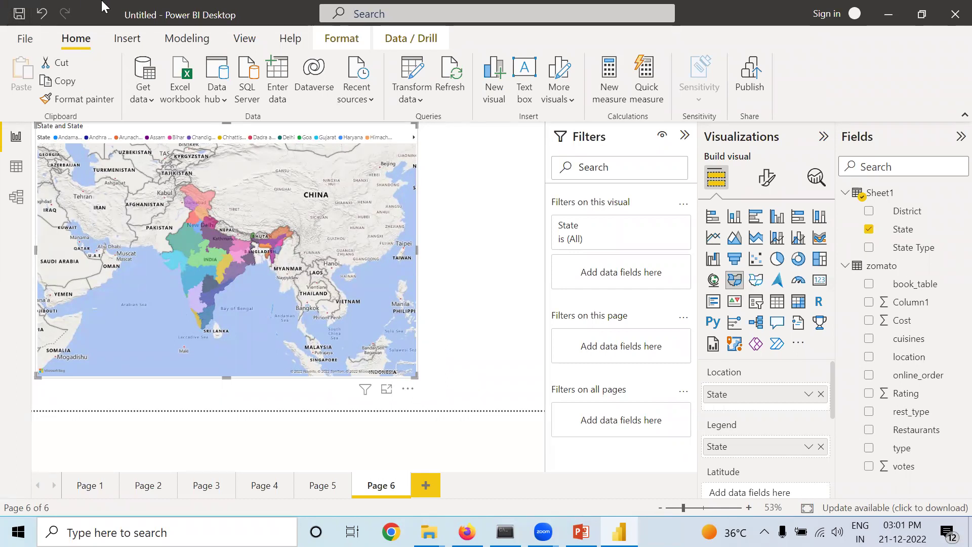
left_click(332, 411)
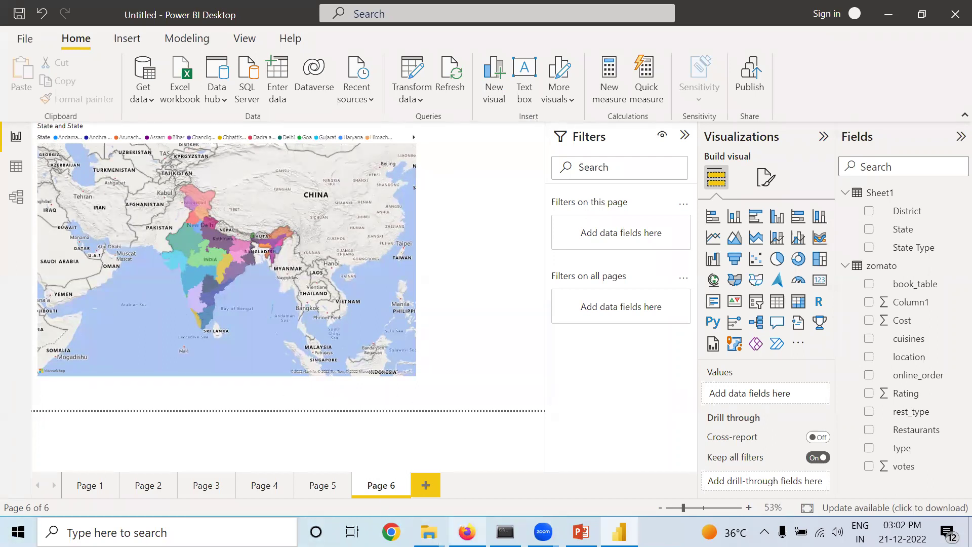
Switch to the WhatsApp Web page in Firefox
left_click(467, 532)
left_click(55, 20)
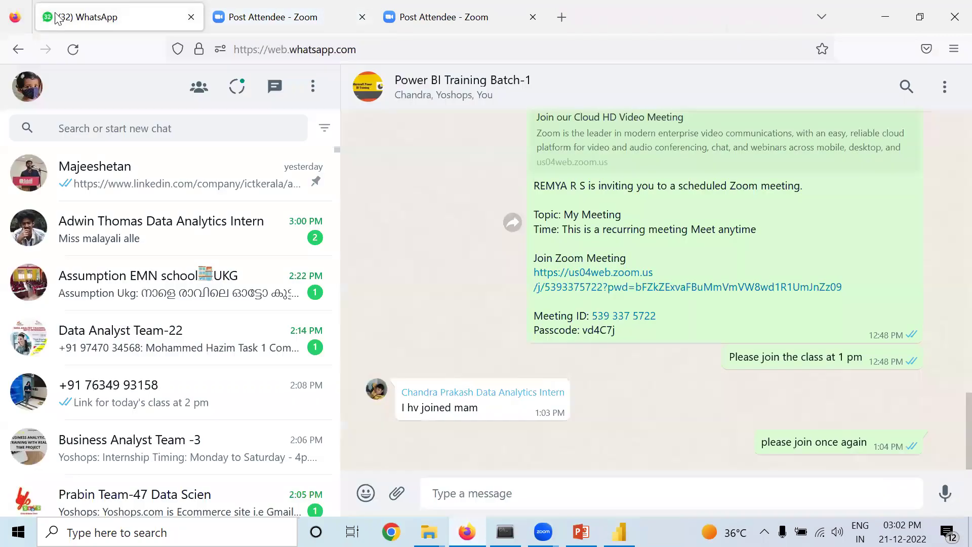